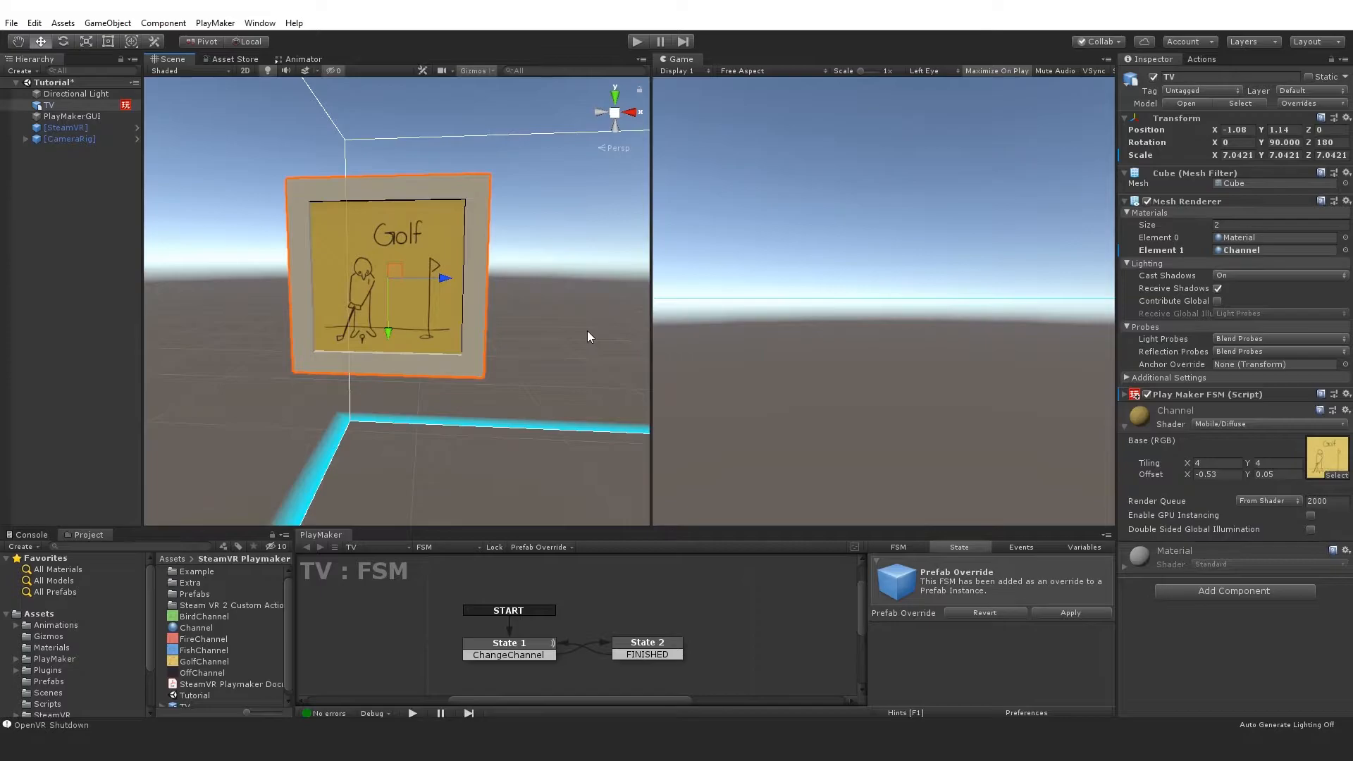
# Examine the [SteamVR] and [CameraRig] objects in the scene and their source prefabs in the SteamVR Prefabs folder
pyautogui.click(61, 129)
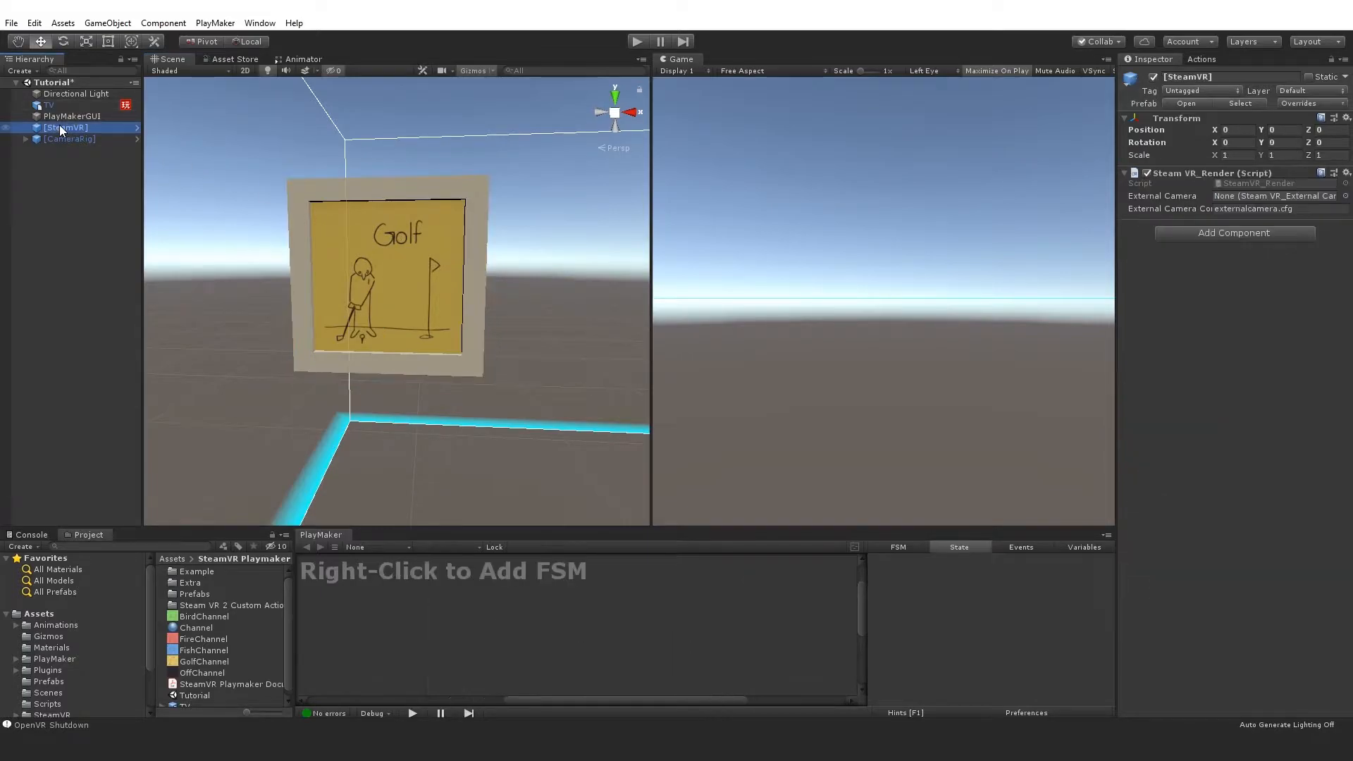
pyautogui.click(68, 138)
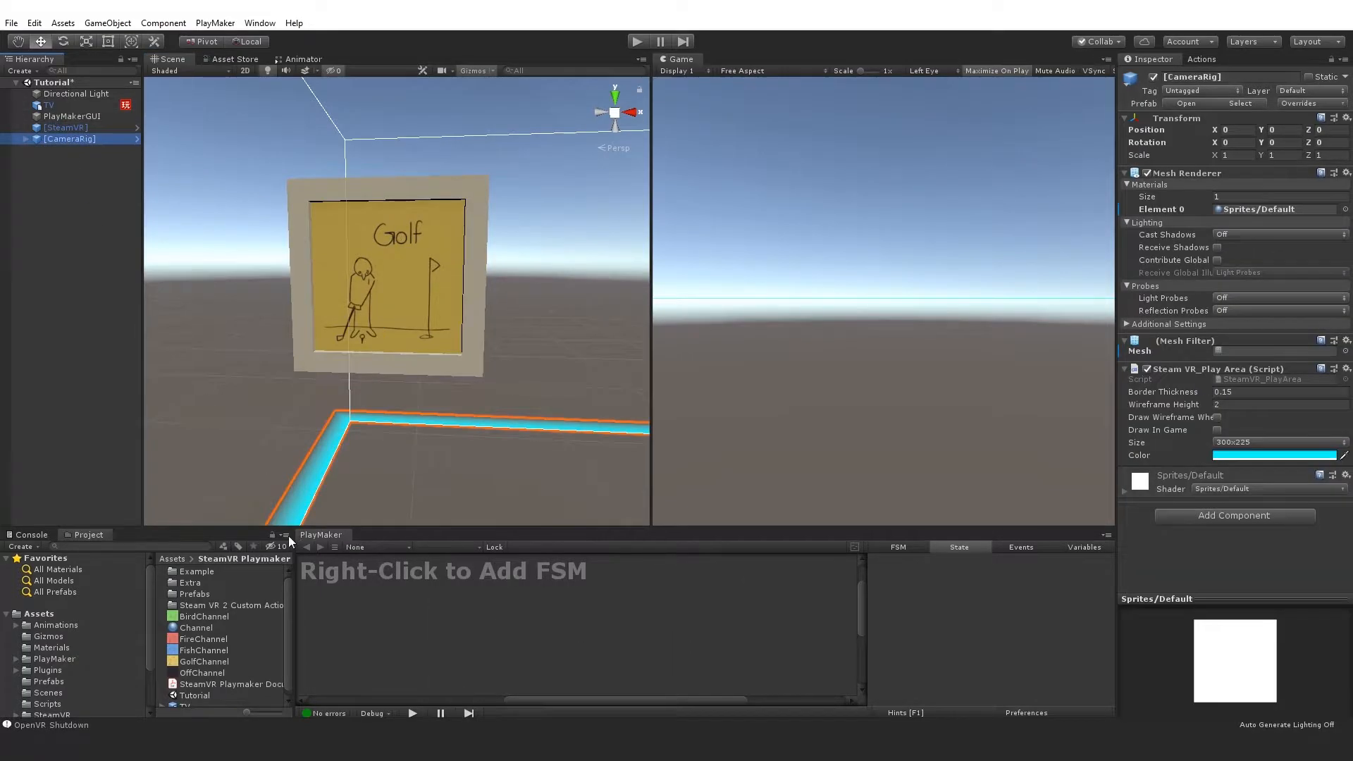
pyautogui.moveTo(289, 529); pyautogui.dragTo(282, 445)
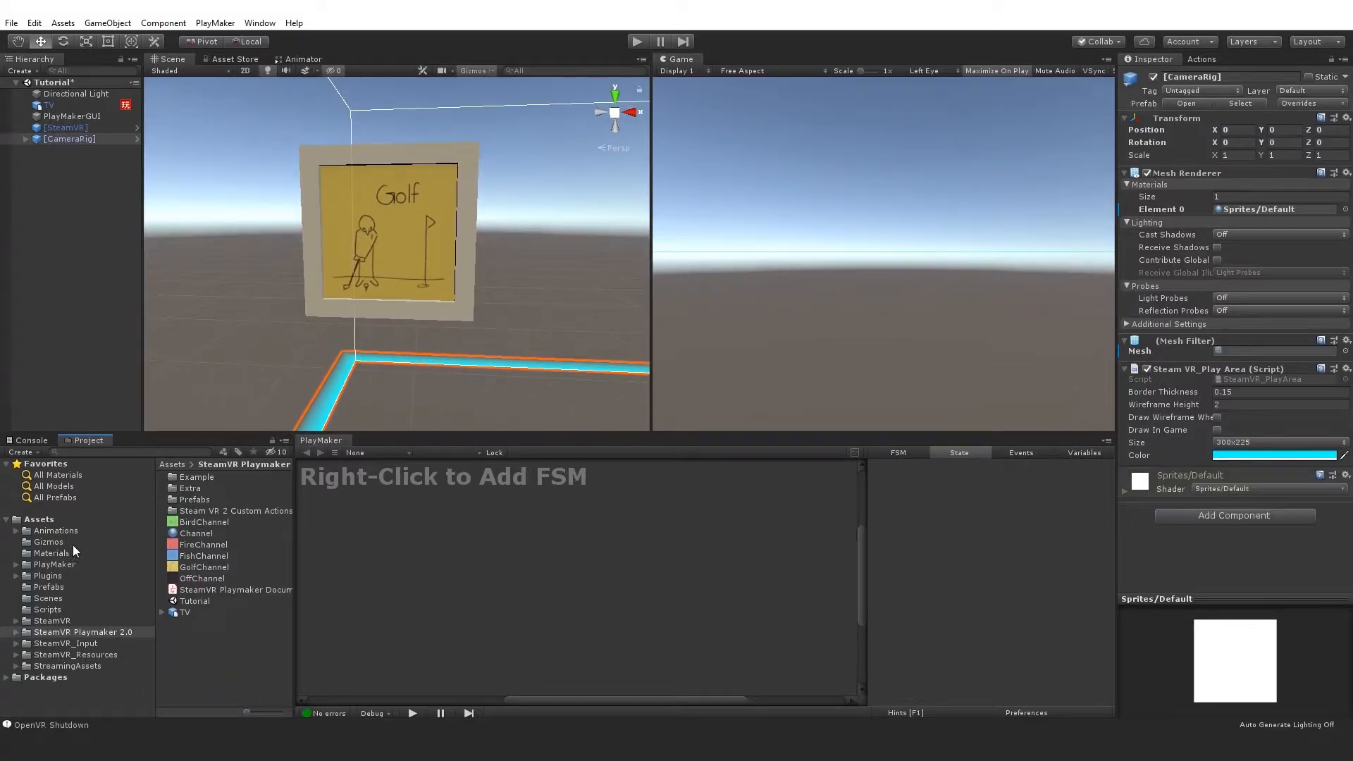
pyautogui.click(54, 617)
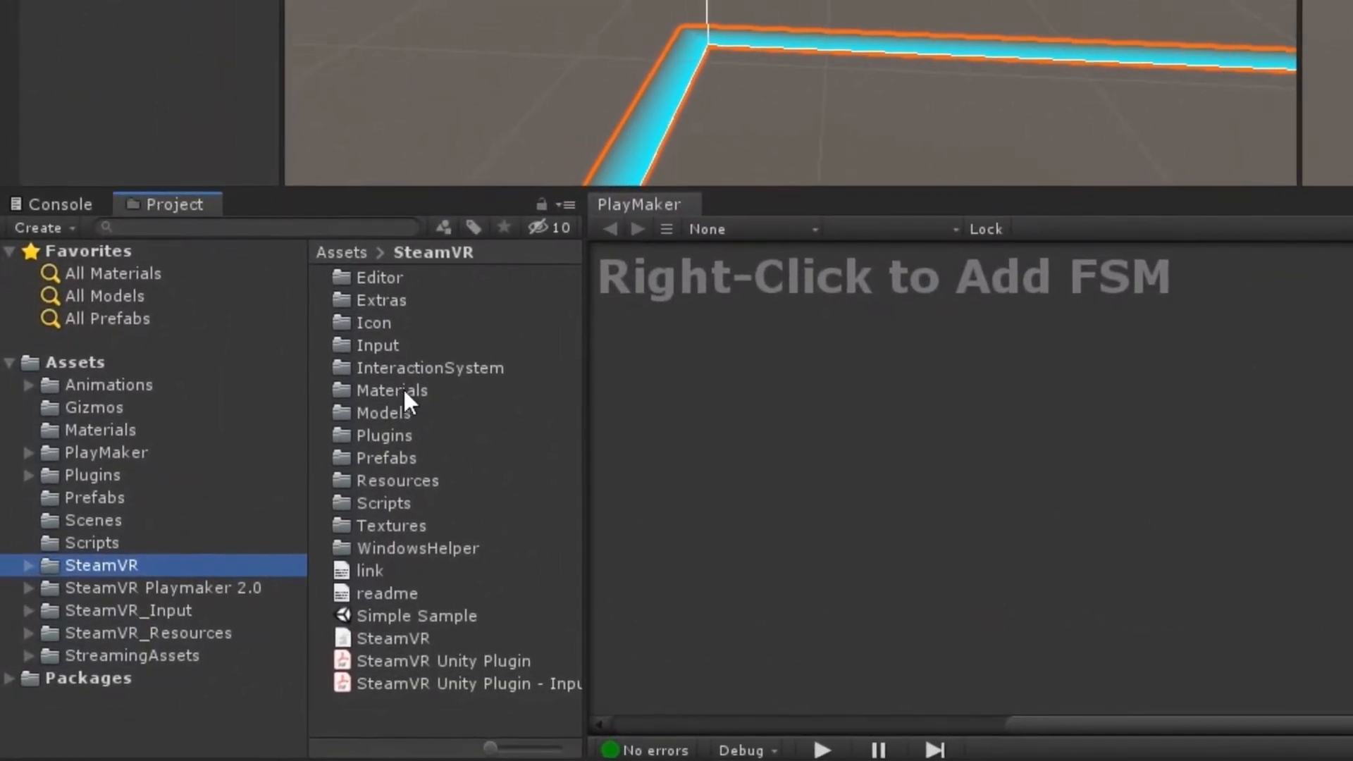
pyautogui.doubleClick(390, 457)
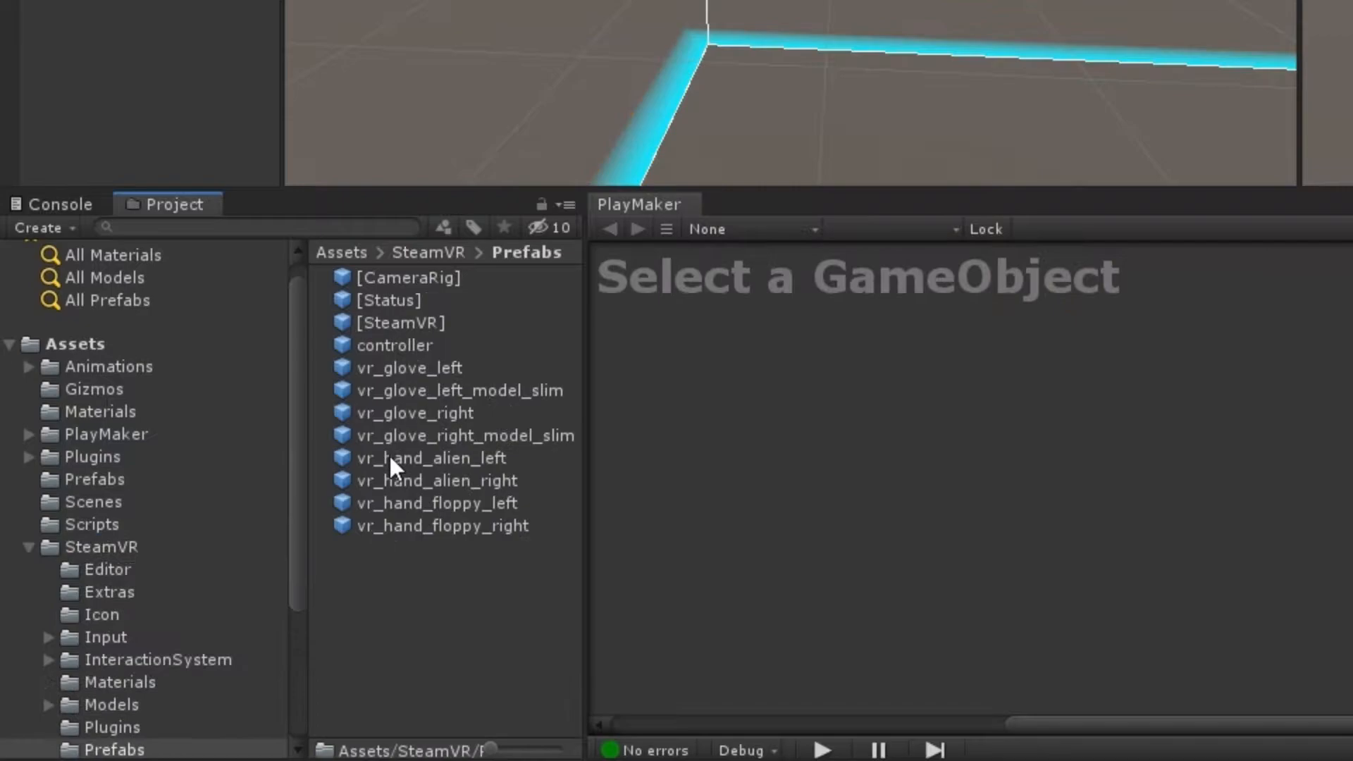
pyautogui.click(420, 330)
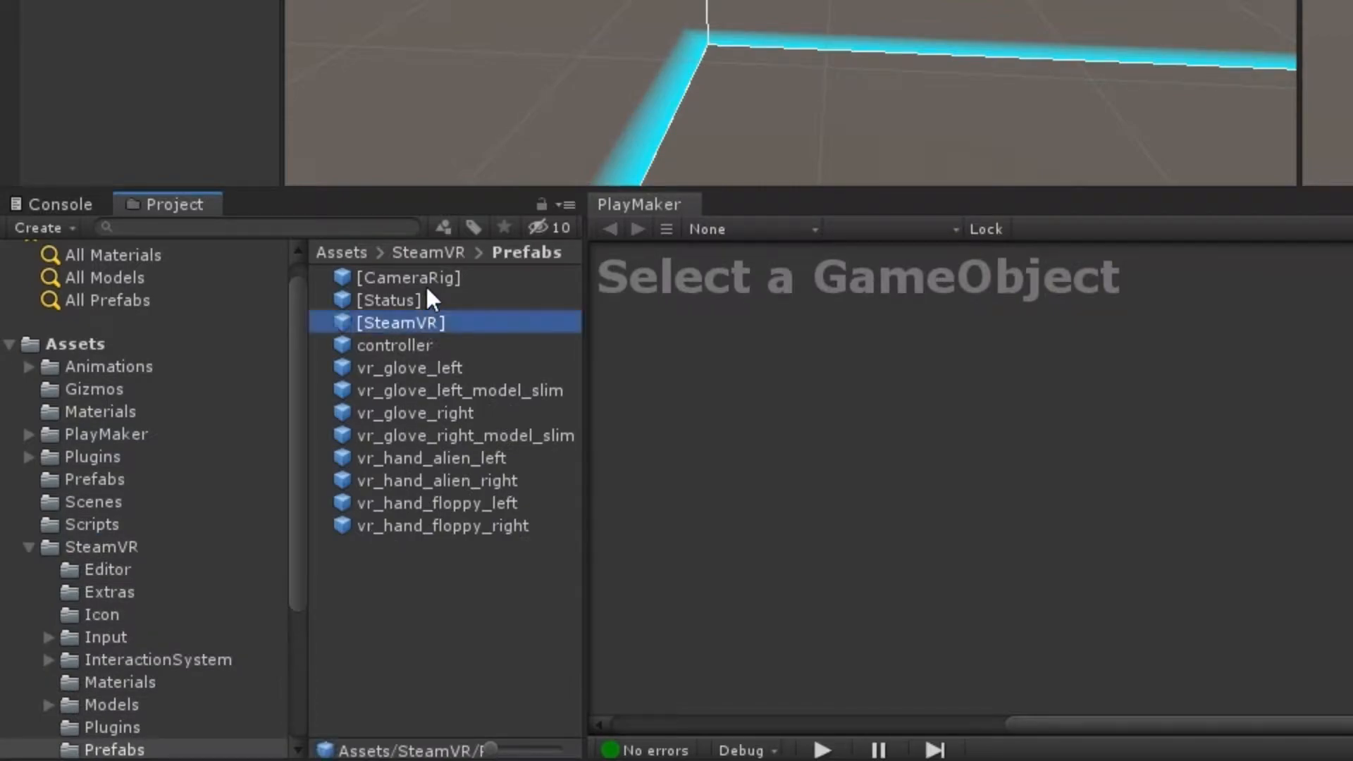
pyautogui.click(429, 275)
pyautogui.click(422, 321)
pyautogui.click(86, 131)
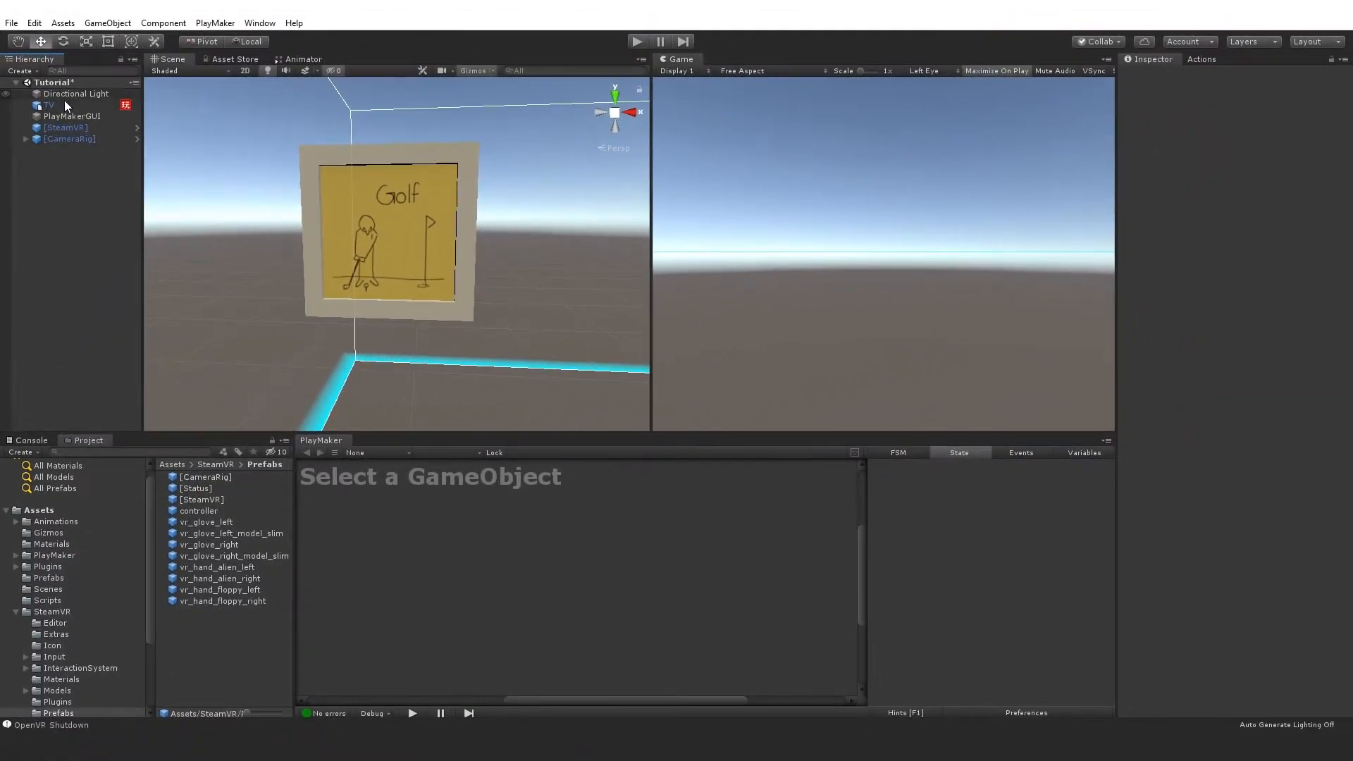
# Inspect the TV's Mesh Renderer materials, Material and Channel, and switch to Blender to inspect the cube's two material slots
pyautogui.click(465, 212)
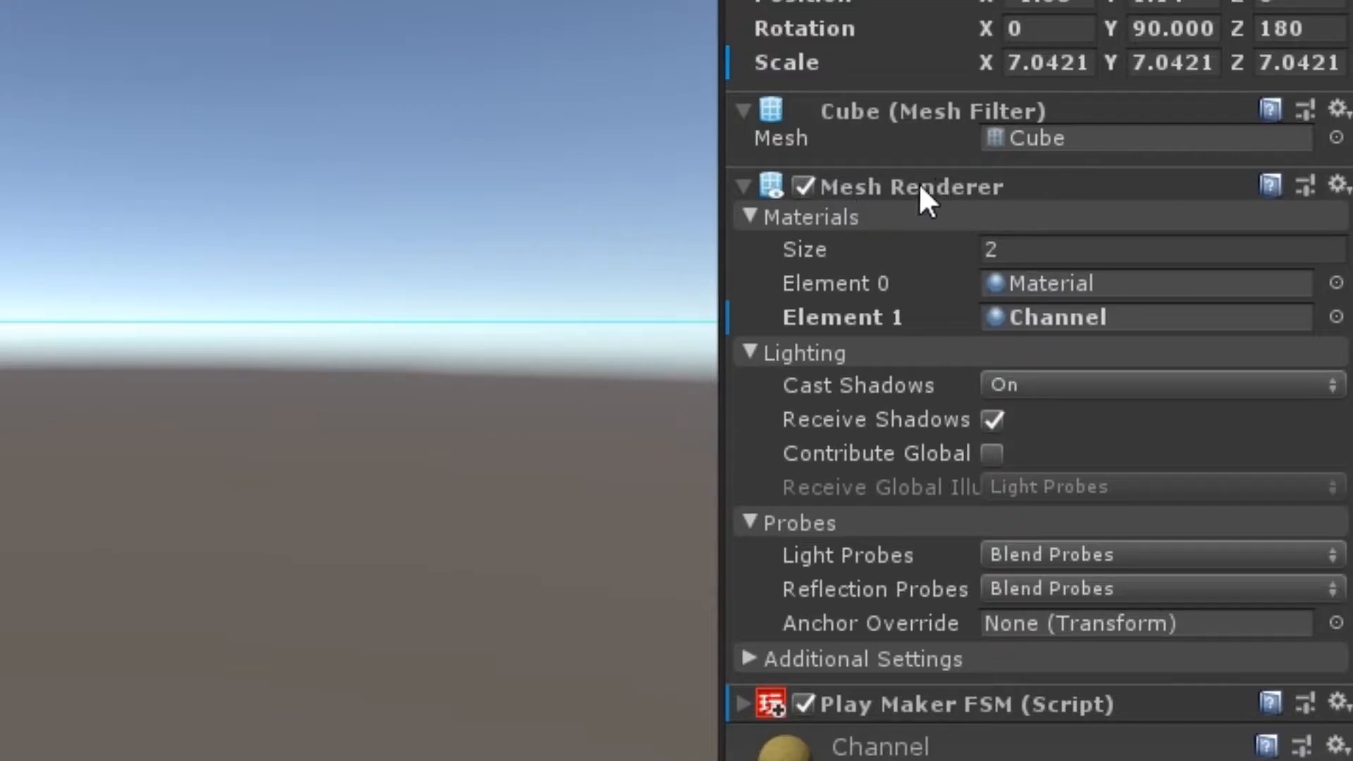
pyautogui.click(1080, 281)
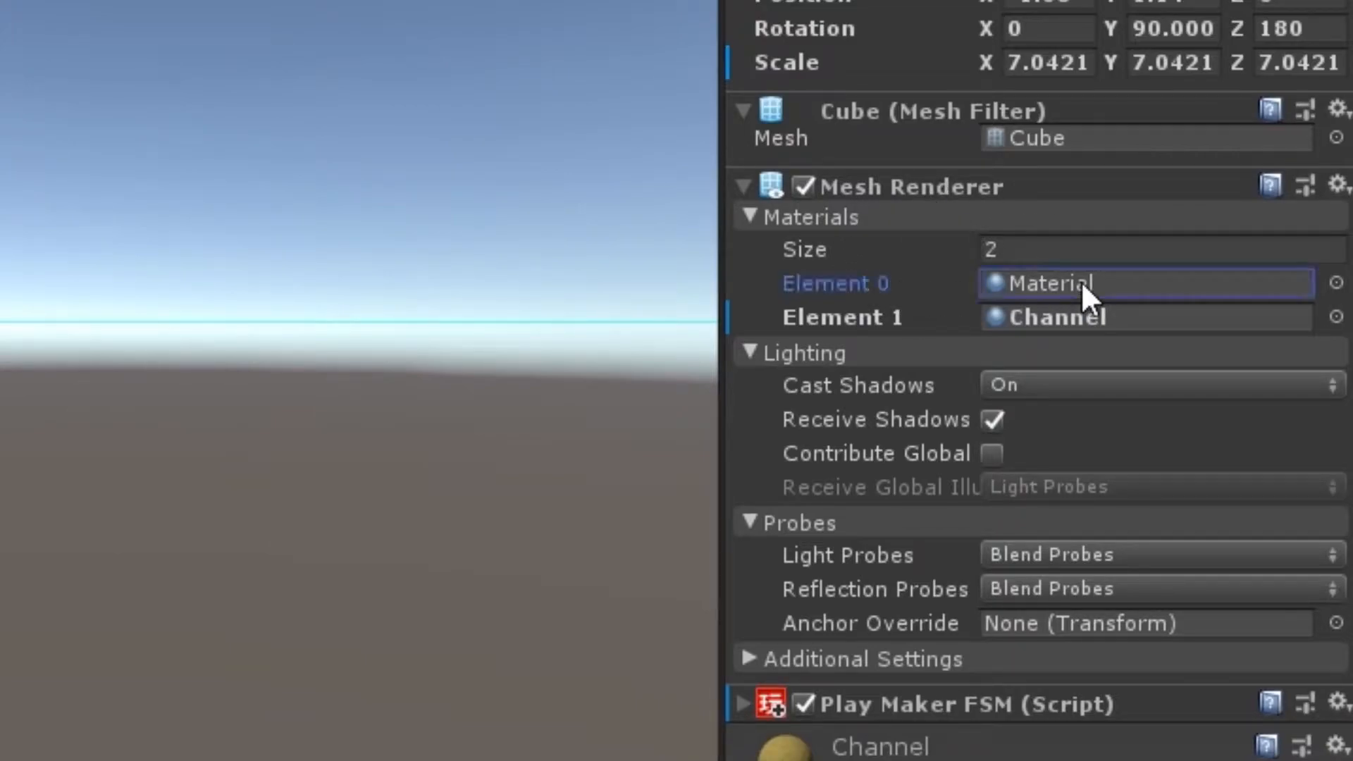
pyautogui.click(1080, 325)
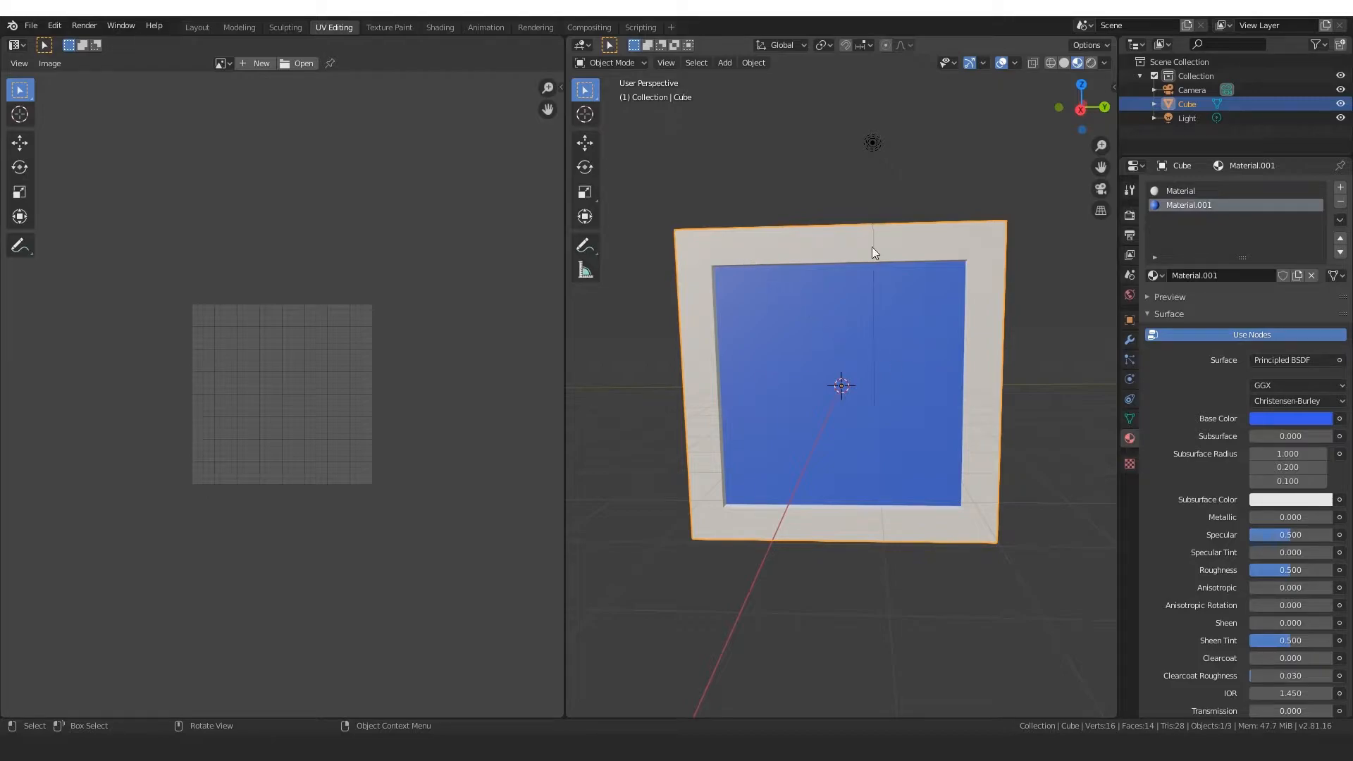
pyautogui.click(1195, 190)
pyautogui.click(1195, 204)
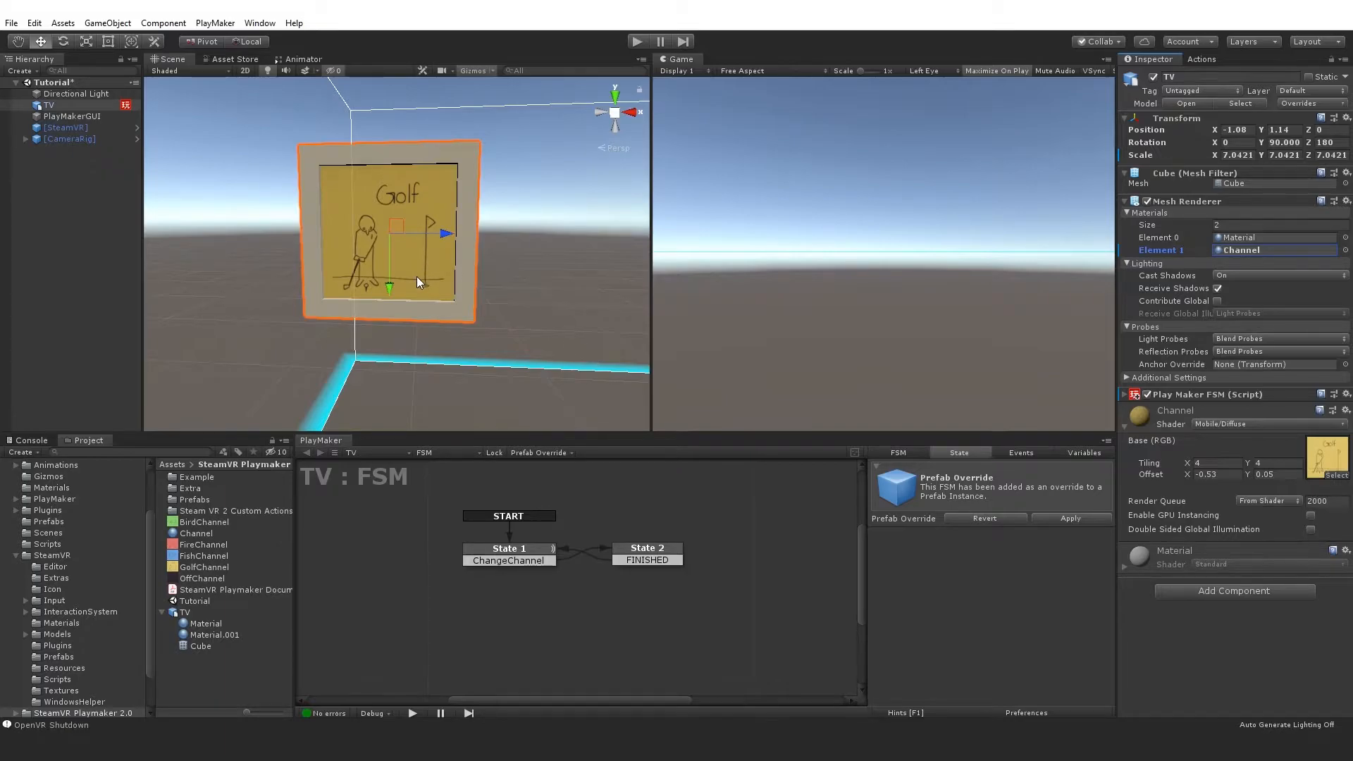
# Remove the TV object's existing PlayMaker FSM component and add a new, empty FSM to the TV
pyautogui.rightClick(617, 503)
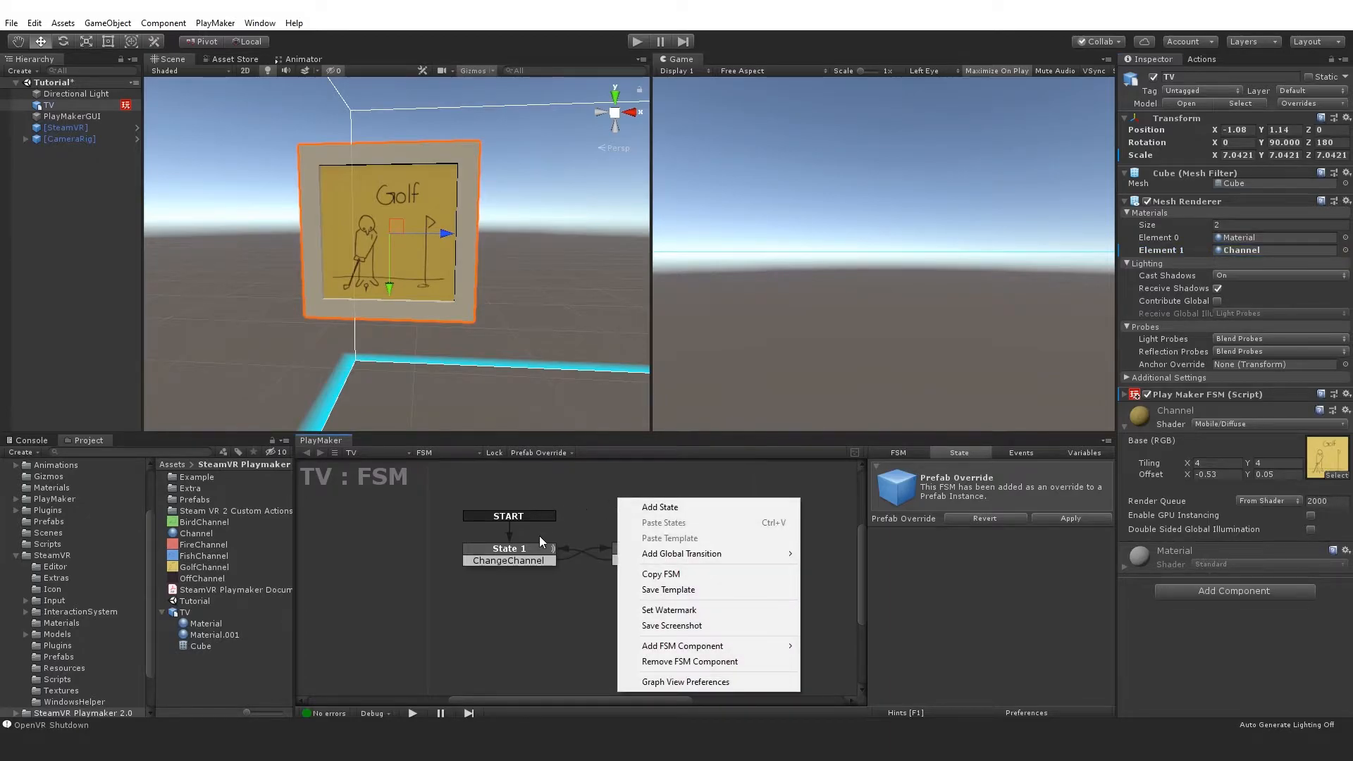
pyautogui.click(692, 661)
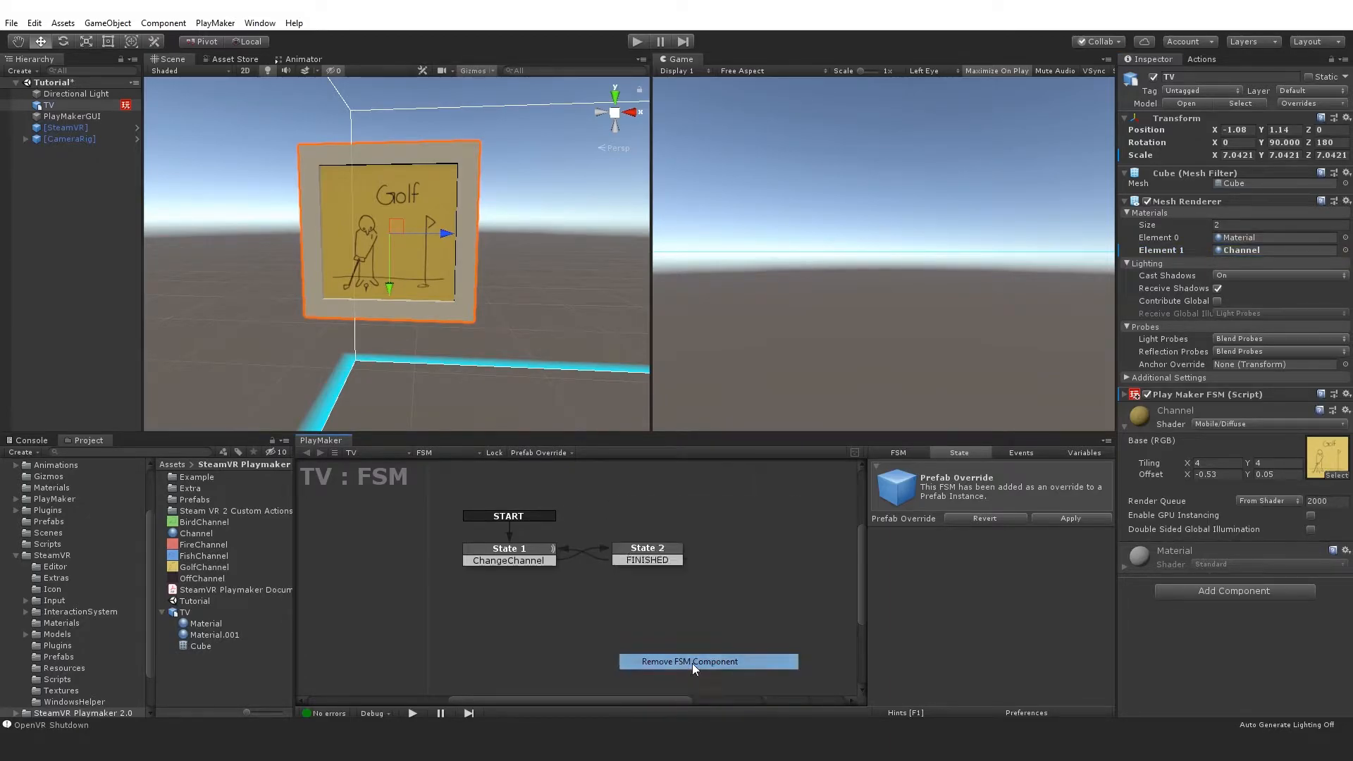
pyautogui.click(57, 95)
pyautogui.click(57, 106)
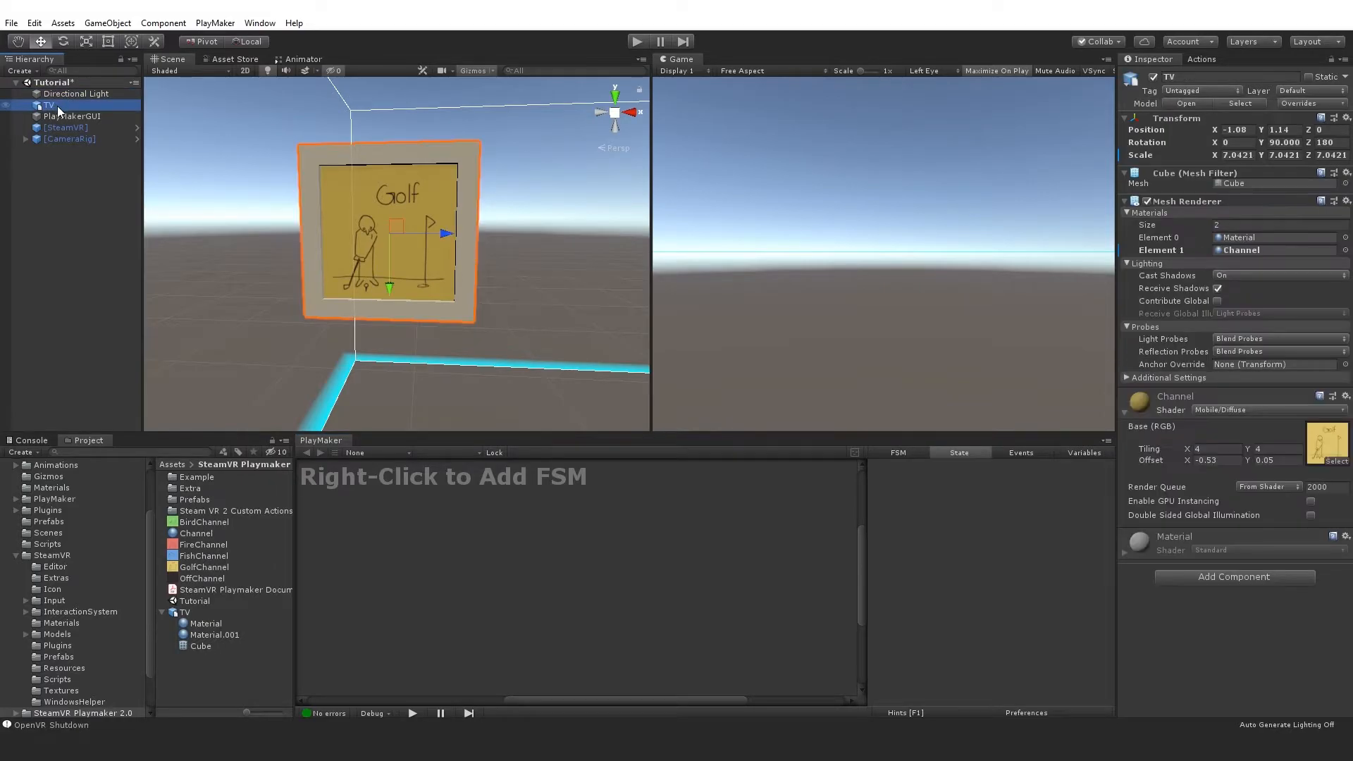
pyautogui.rightClick(566, 529)
pyautogui.click(631, 536)
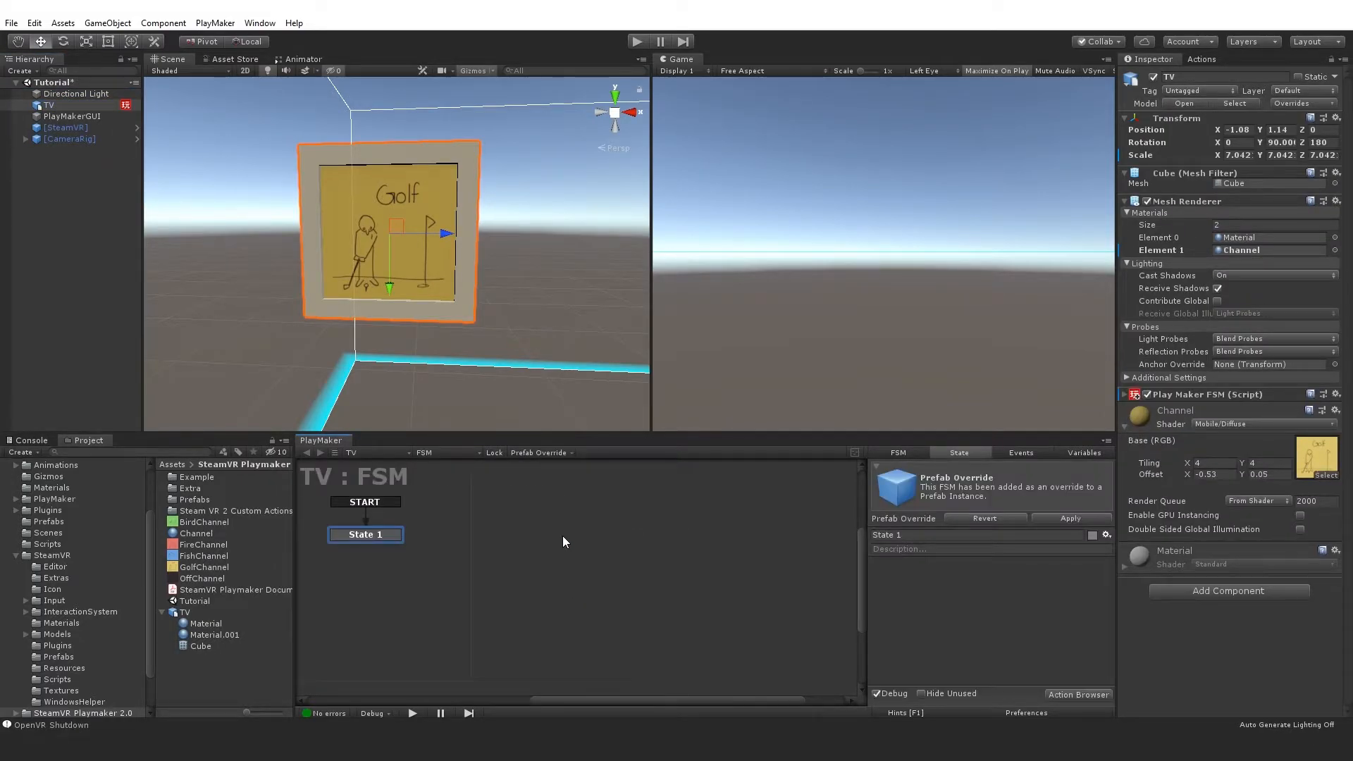
# Clear the action search filter and view the PlayMaker actions in the SteamVR 2.0 category
pyautogui.click(1202, 59)
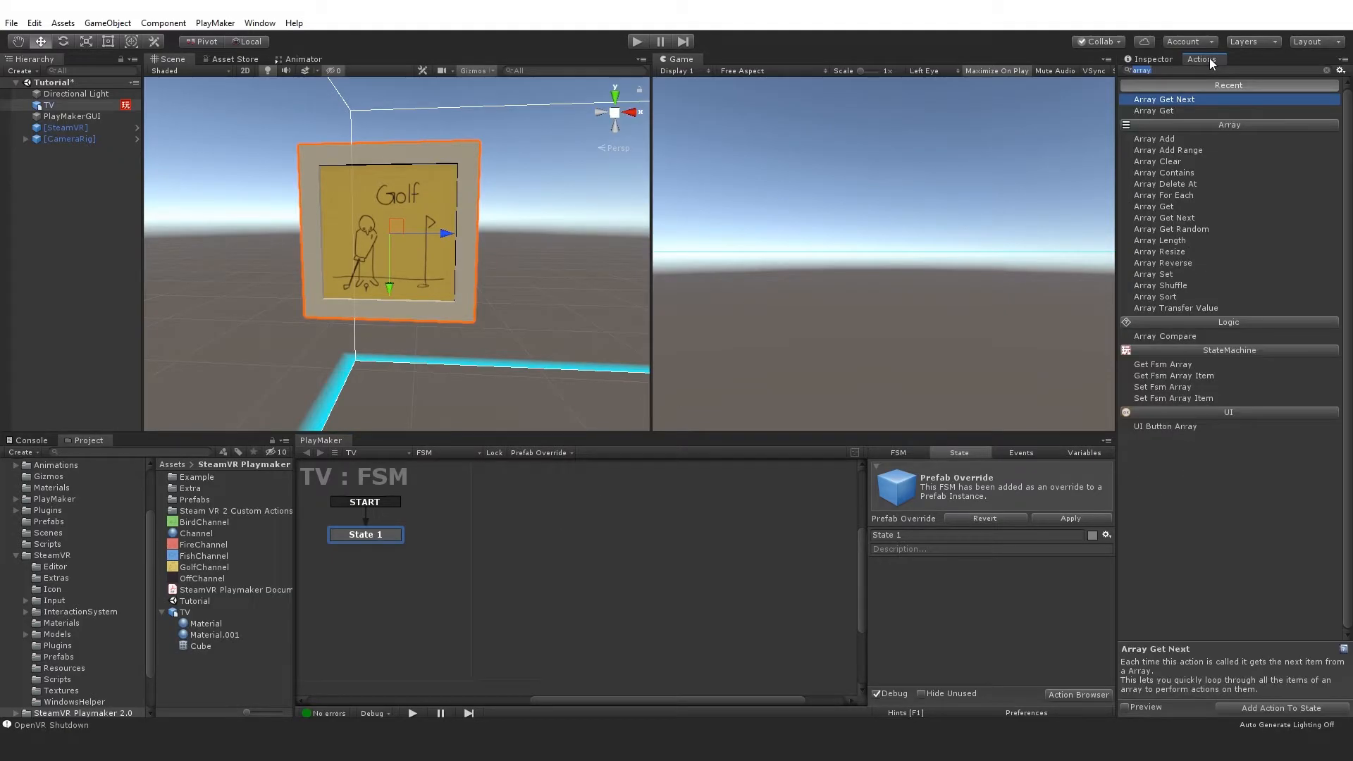
pyautogui.click(1326, 71)
pyautogui.scroll(-10, 1224, 516)
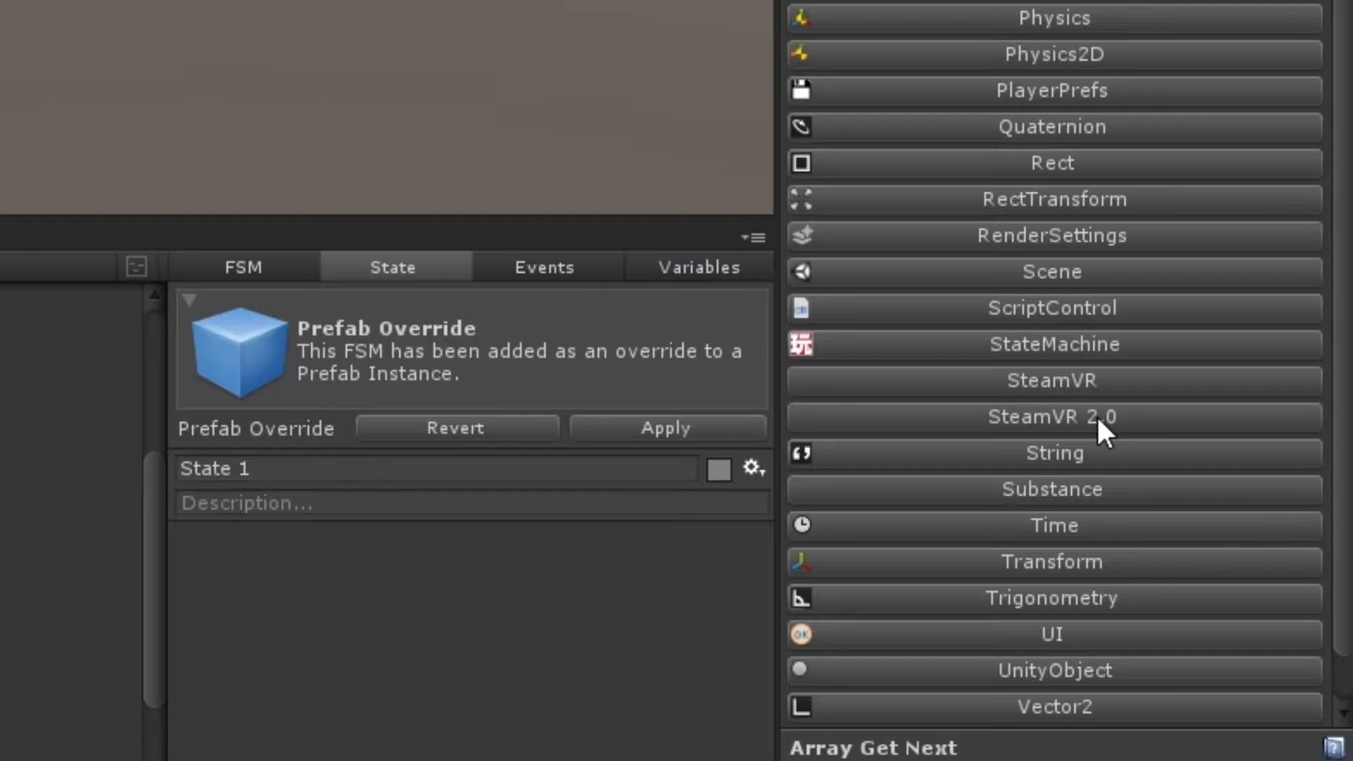
pyautogui.click(1096, 416)
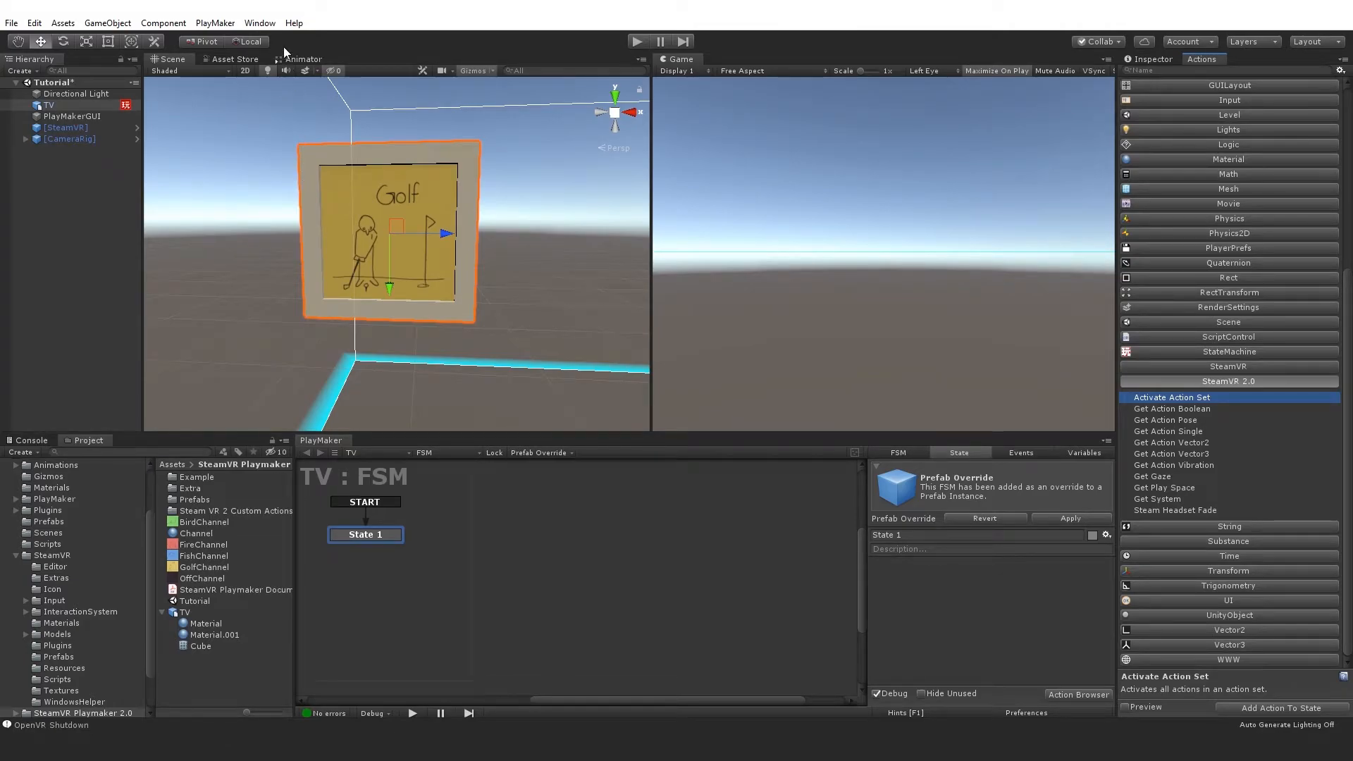
# Open SteamVR Input and examine the default set's InteractUI, Teleport, GrabPinch, GrabGrip and SnapTurnRight actions
pyautogui.click(260, 22)
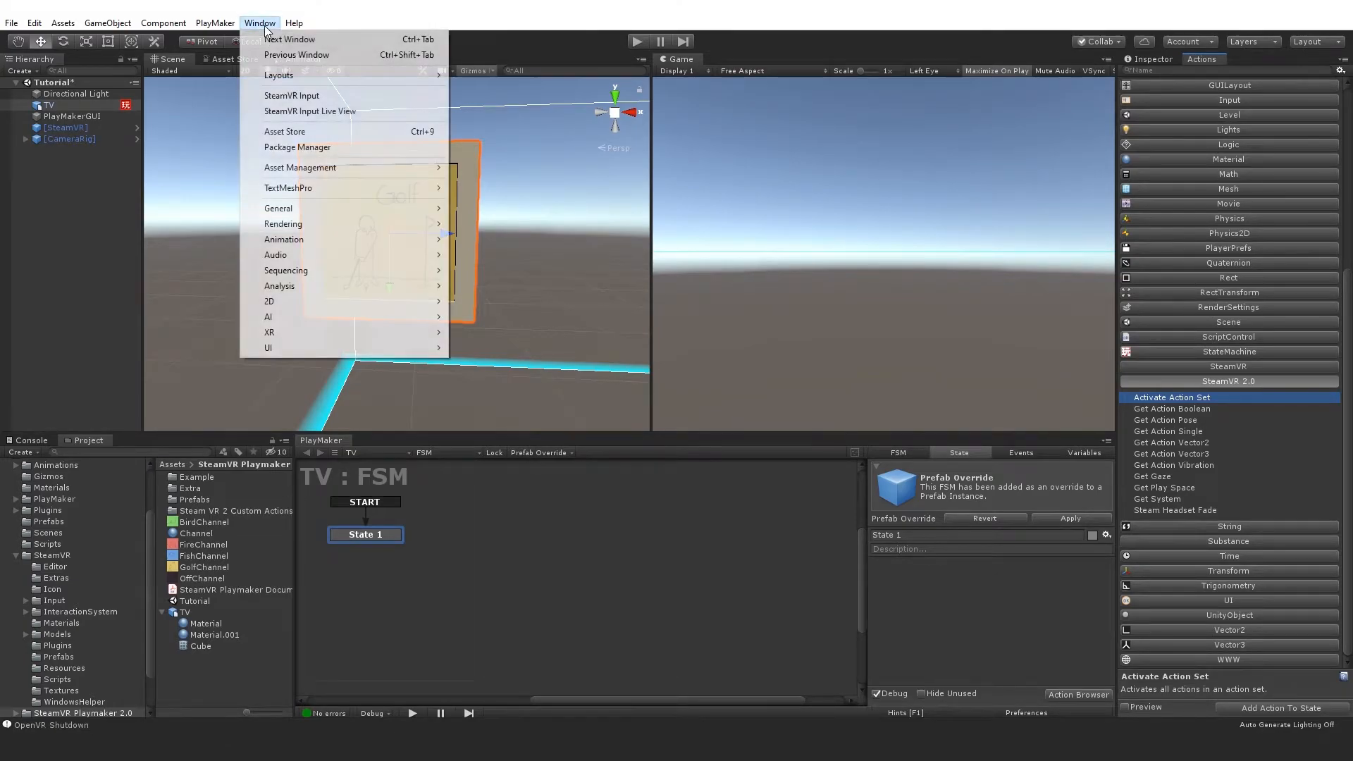
pyautogui.click(308, 95)
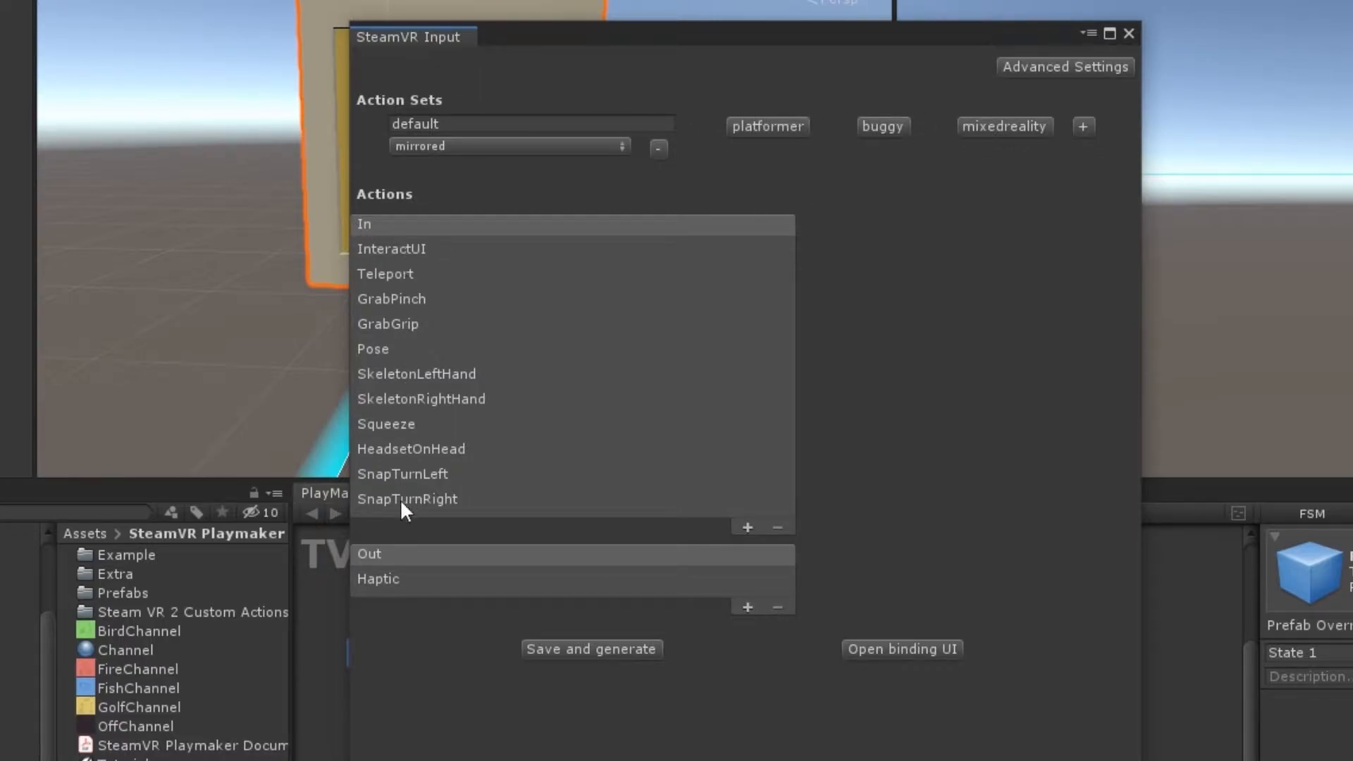
pyautogui.click(384, 252)
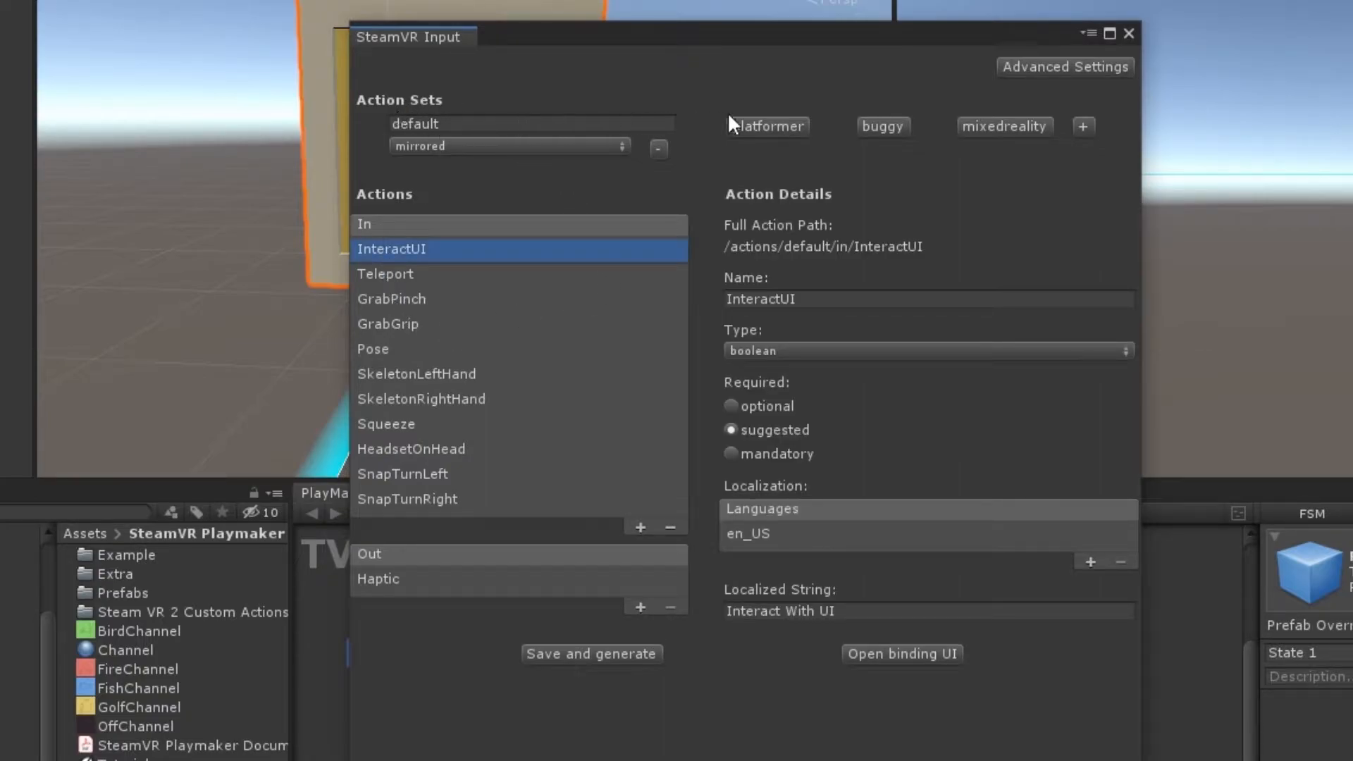
pyautogui.click(399, 275)
pyautogui.click(400, 300)
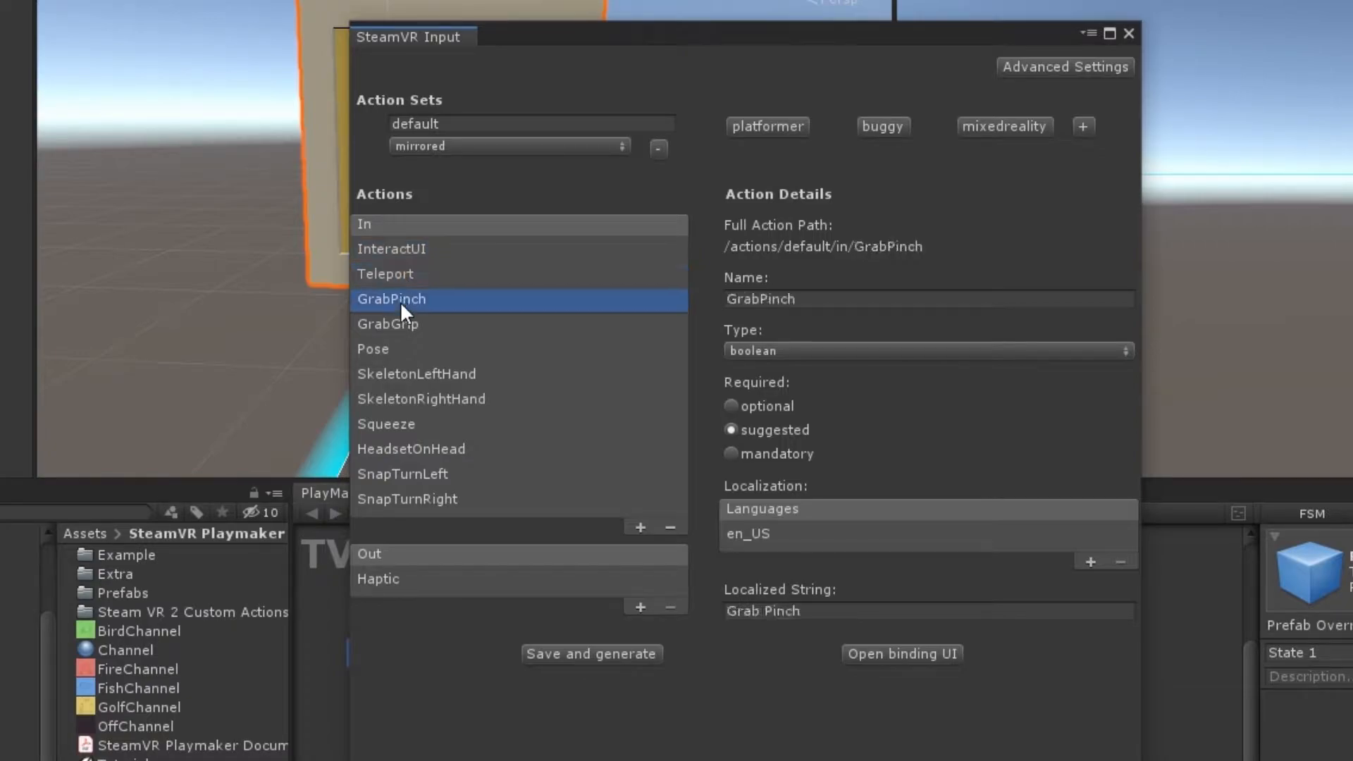
pyautogui.click(400, 323)
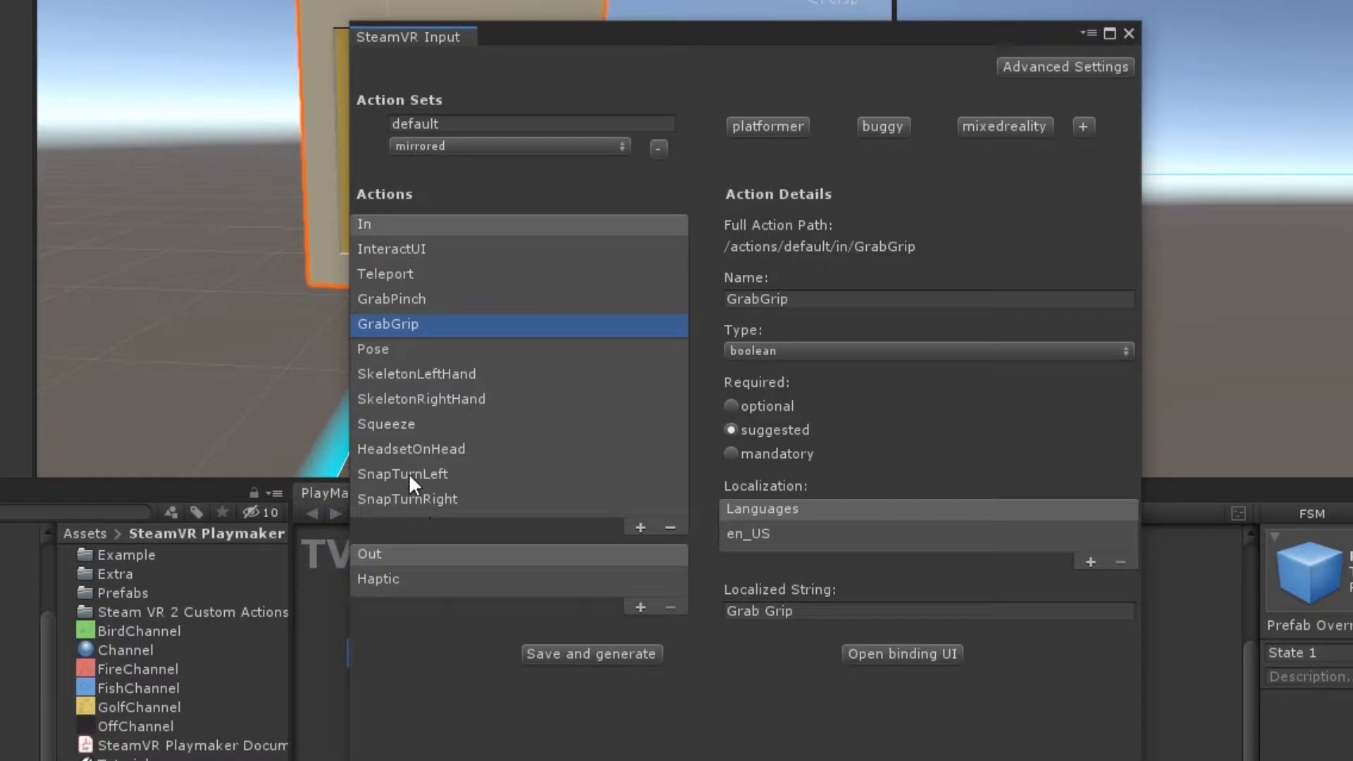
pyautogui.click(424, 498)
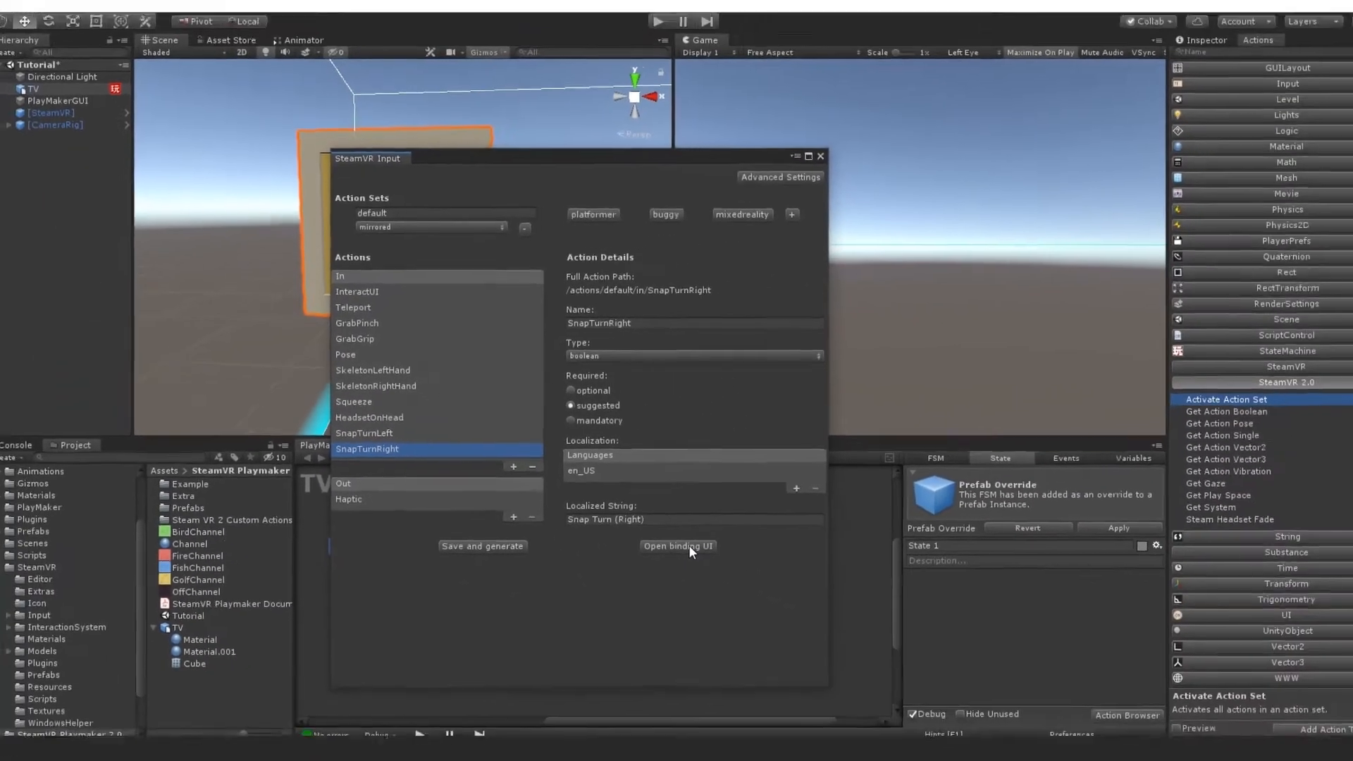
# Open the vive_controller binding for editing in the binding UI and review its default grip, trigger and trackpad assignments
pyautogui.click(692, 547)
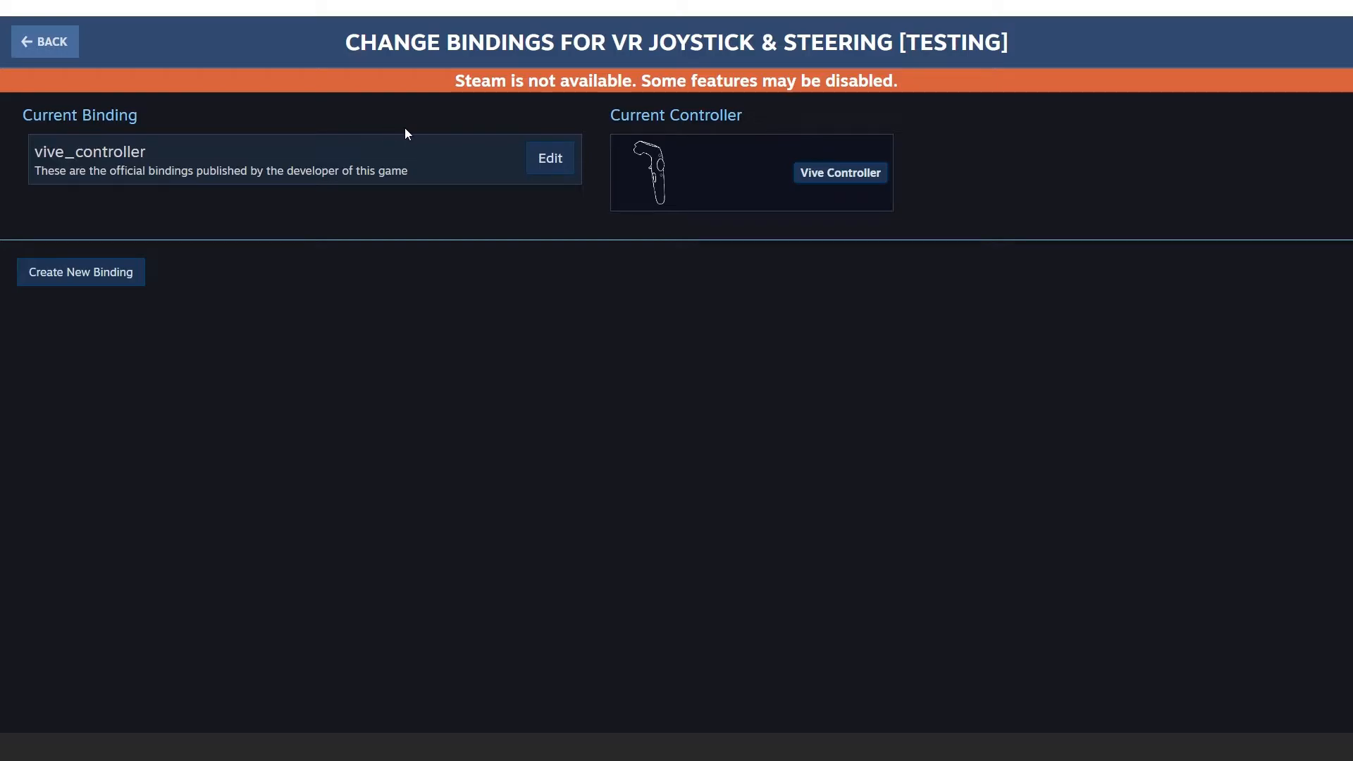
pyautogui.click(553, 162)
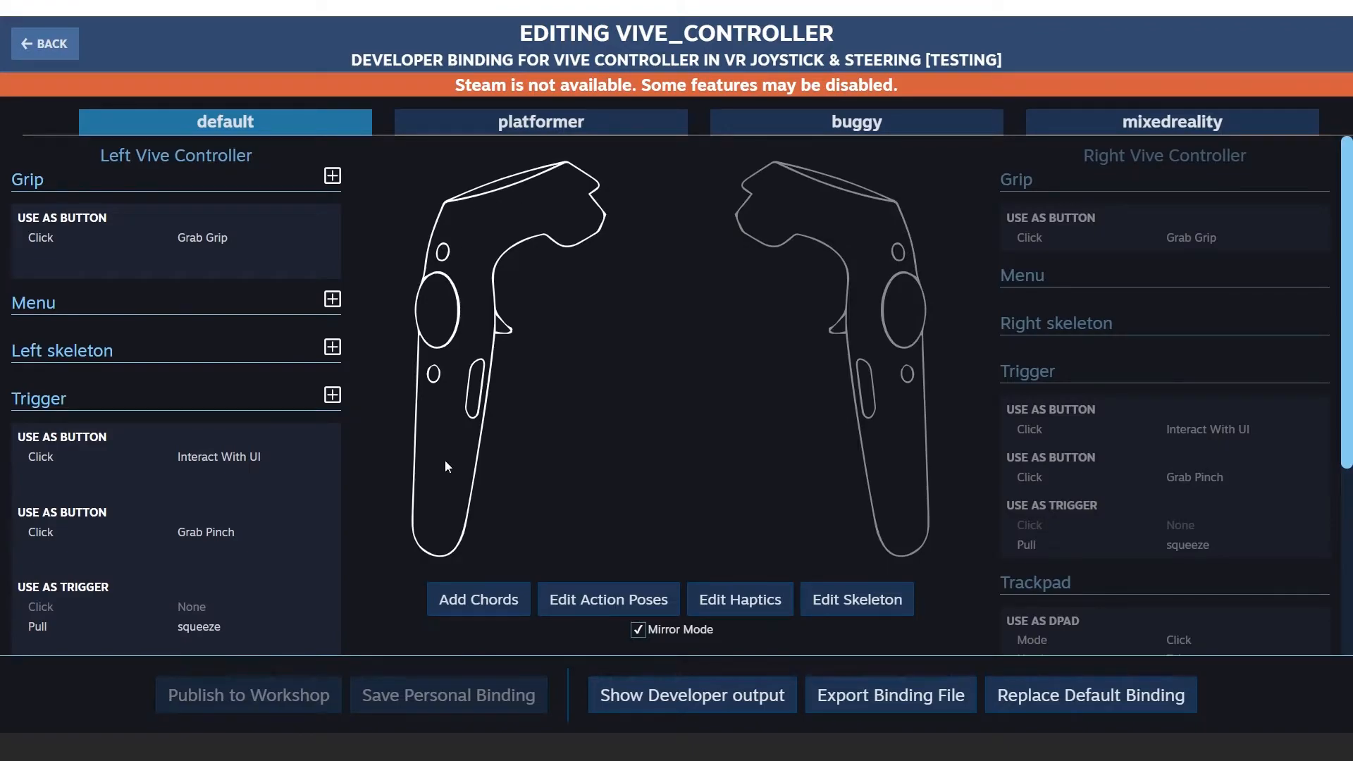
pyautogui.scroll(-4, 237, 388)
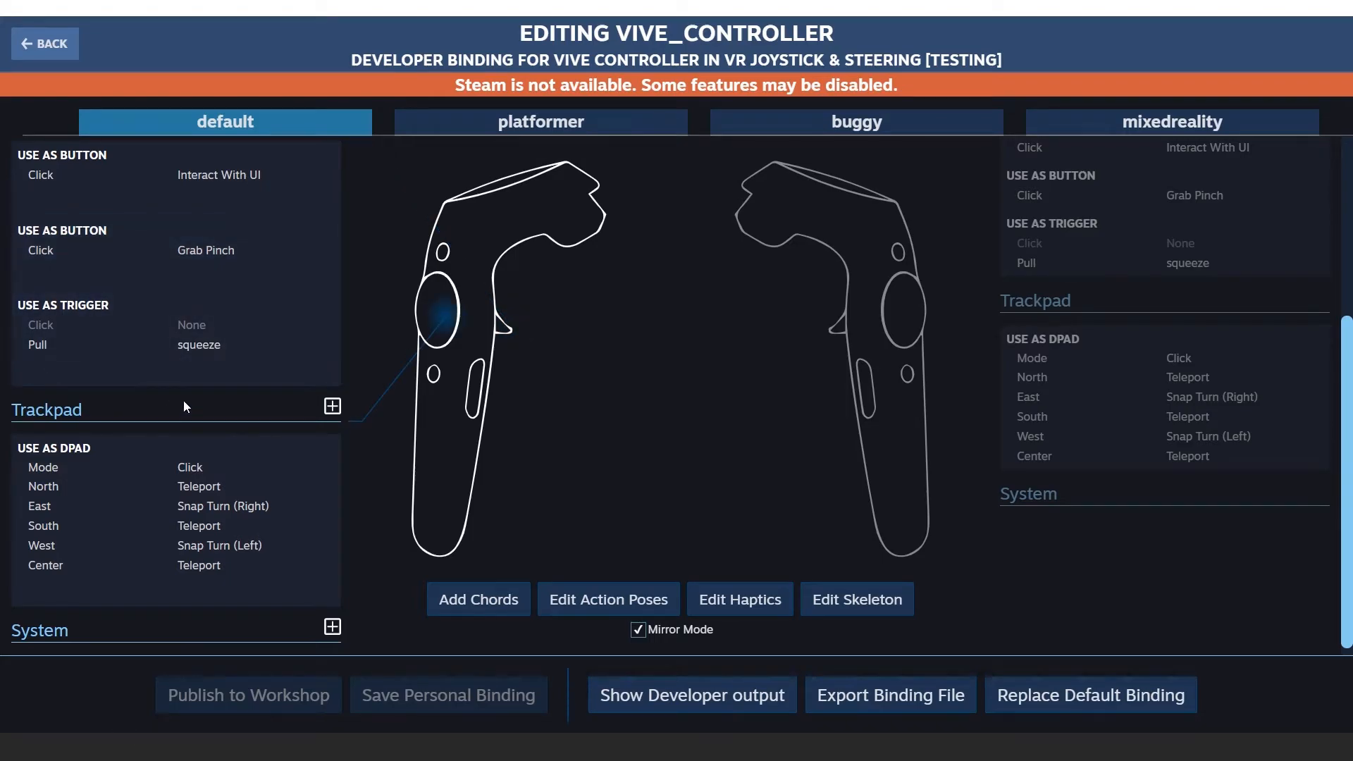
pyautogui.scroll(-1, 183, 400)
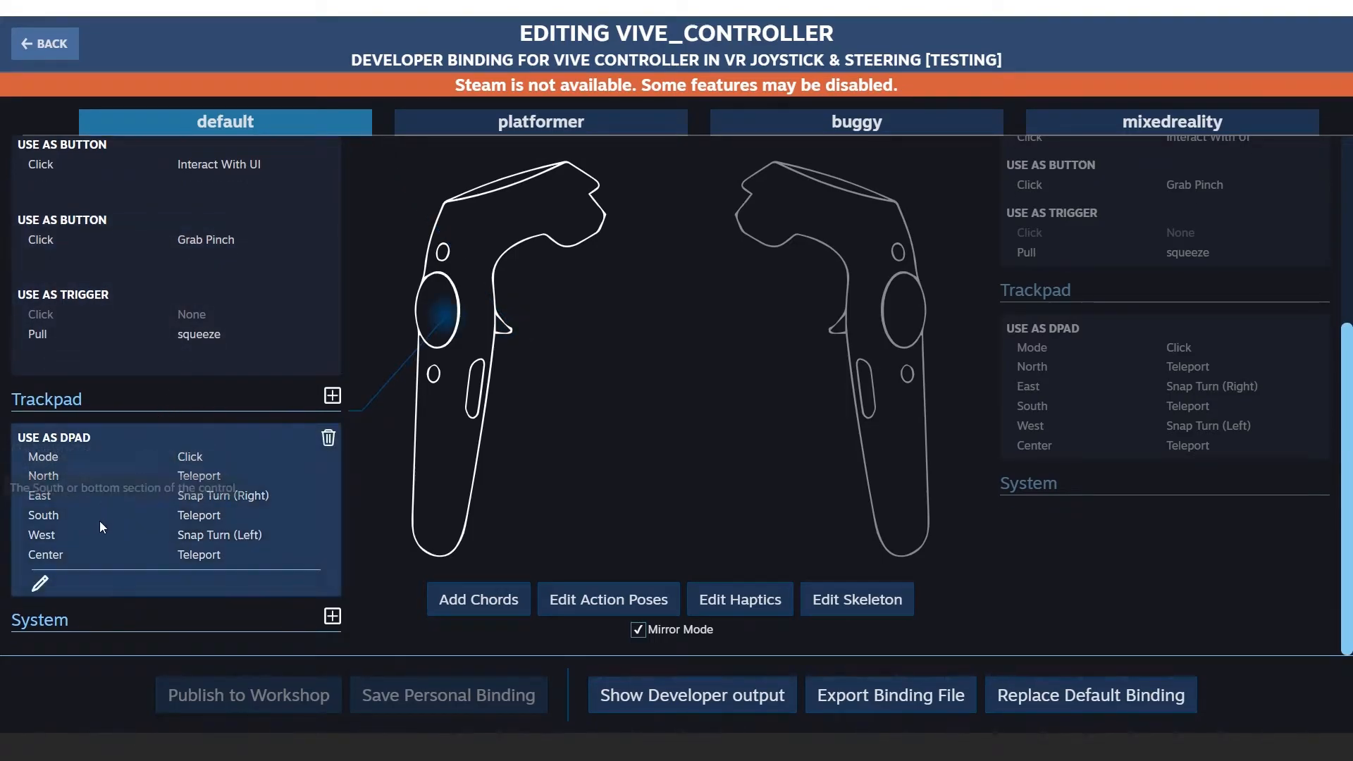
# Try adding a Trackpad mode to the left Vive controller's trackpad, view its assignable click actions, and delete the mode again
pyautogui.click(332, 395)
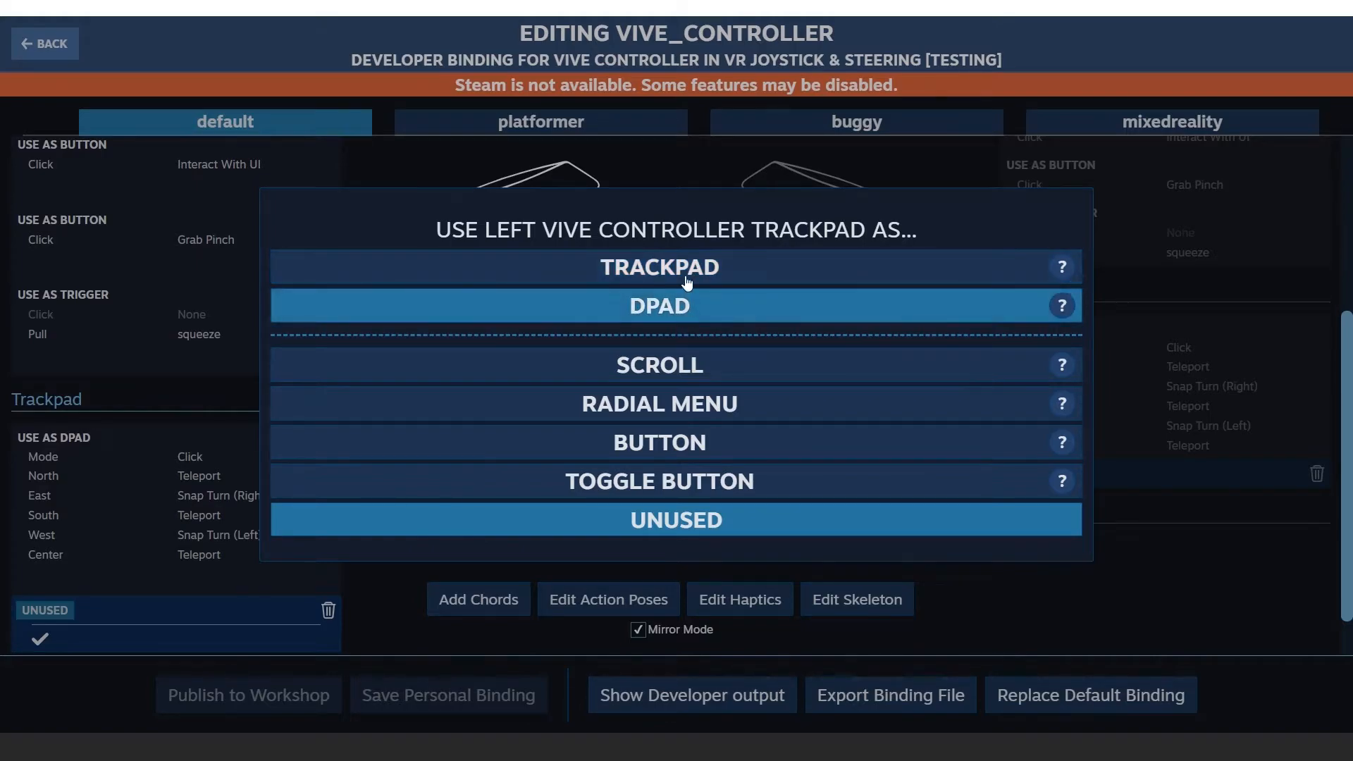
pyautogui.click(687, 271)
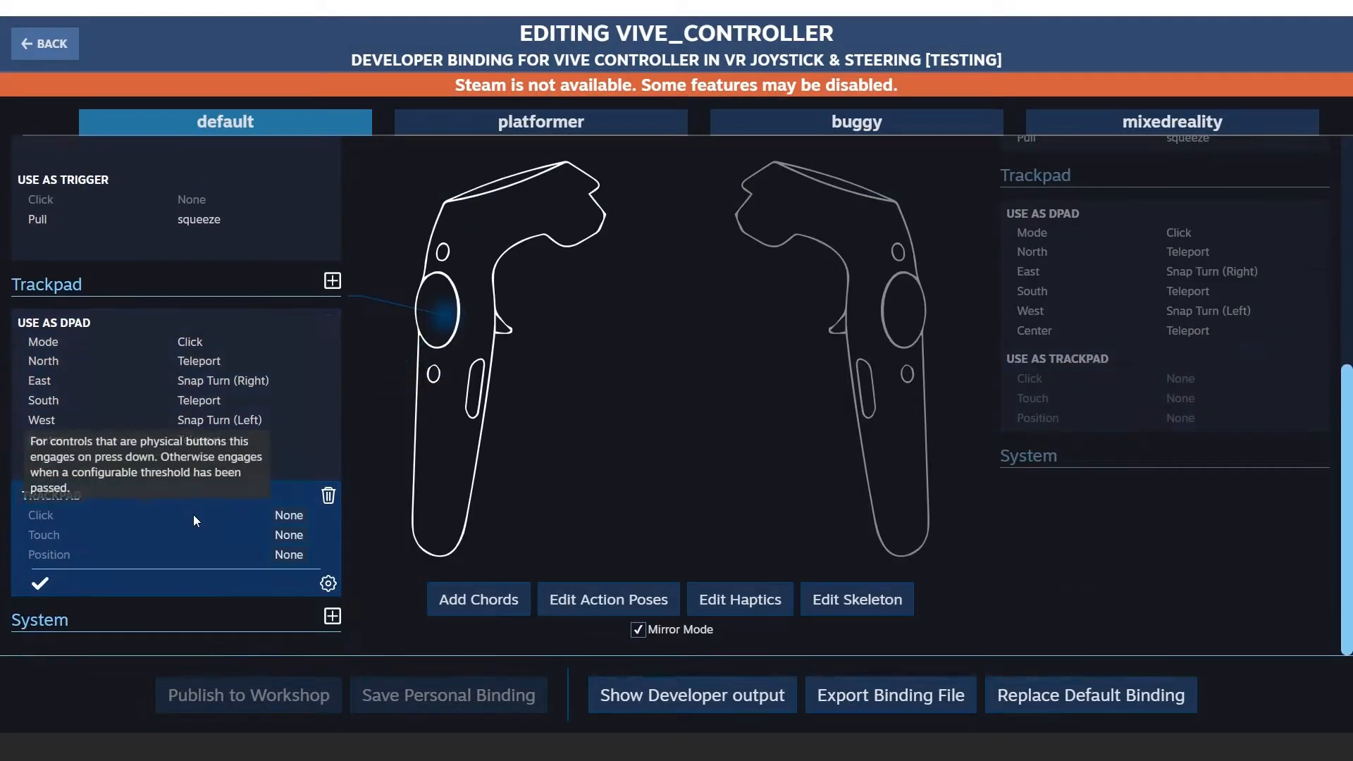
pyautogui.click(289, 515)
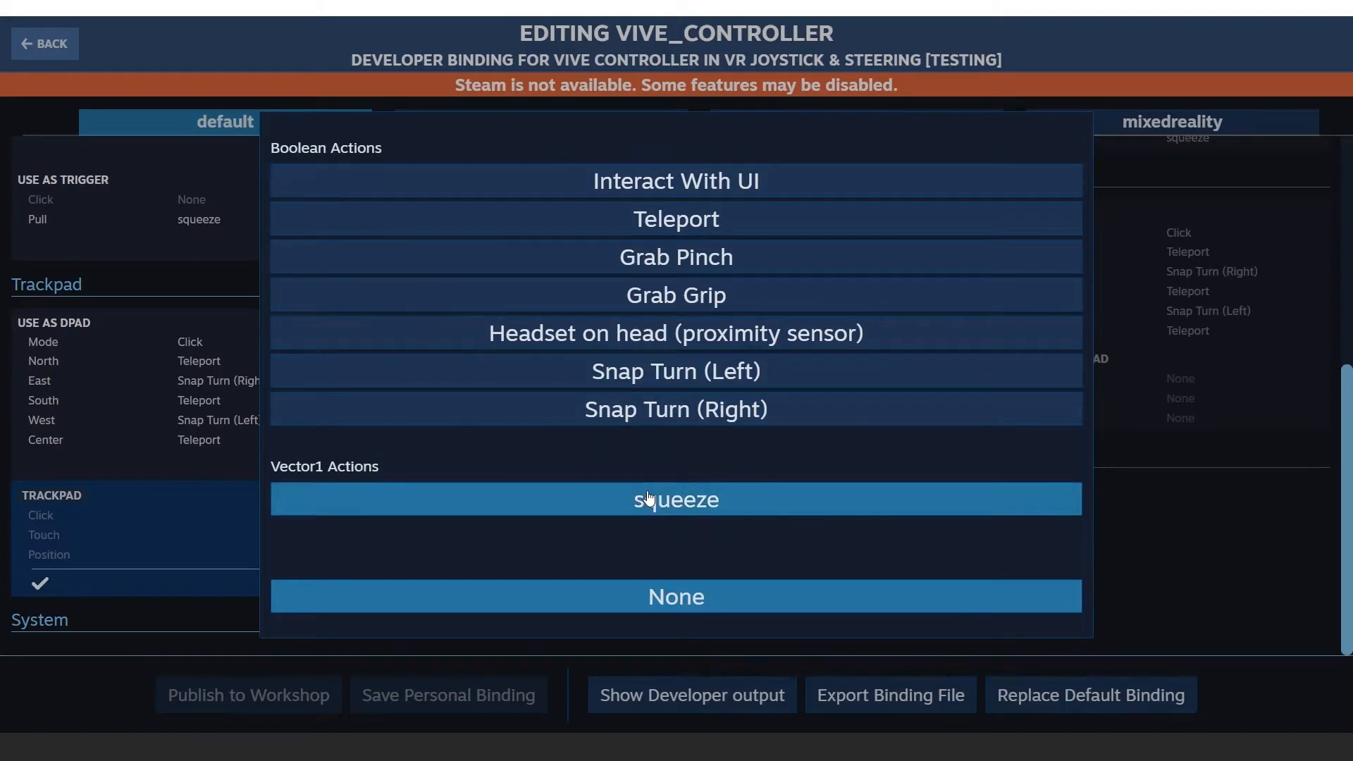
pyautogui.click(1124, 180)
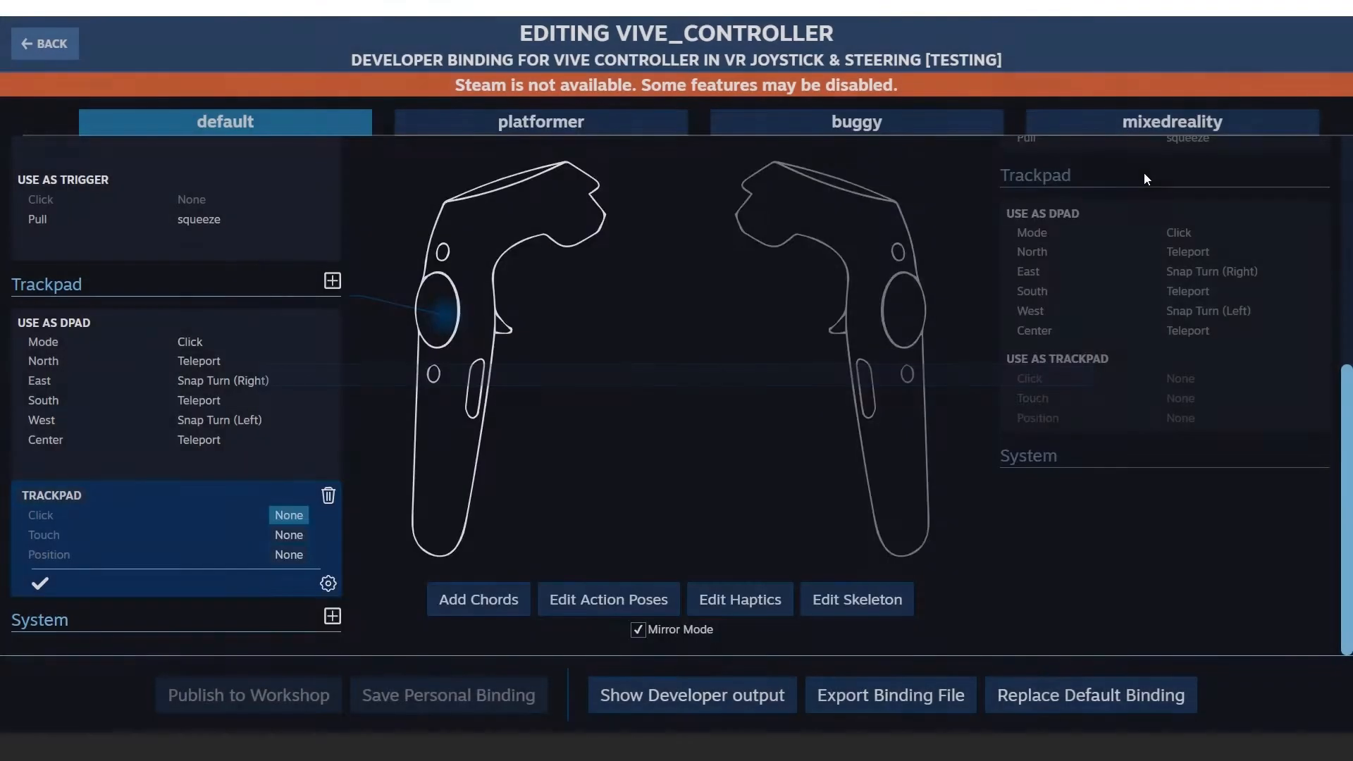
pyautogui.click(328, 496)
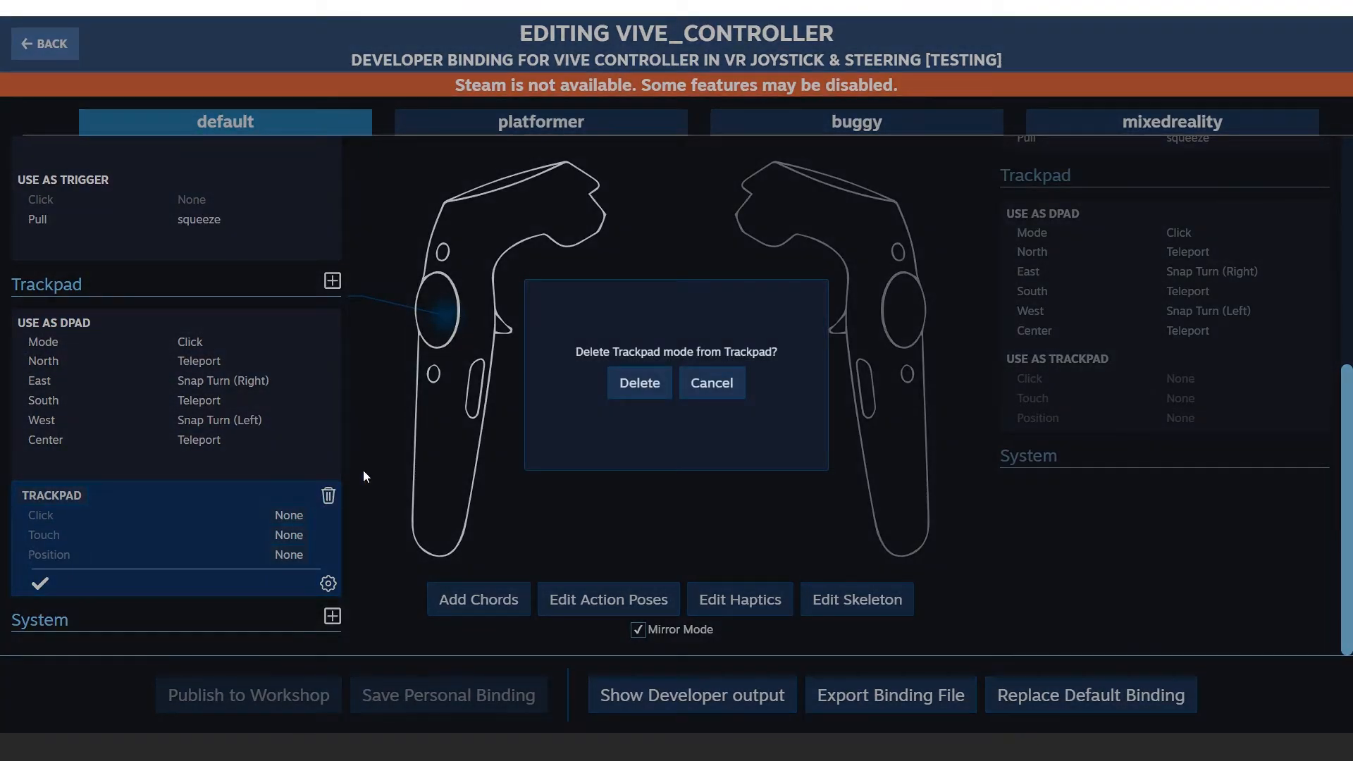
pyautogui.click(661, 385)
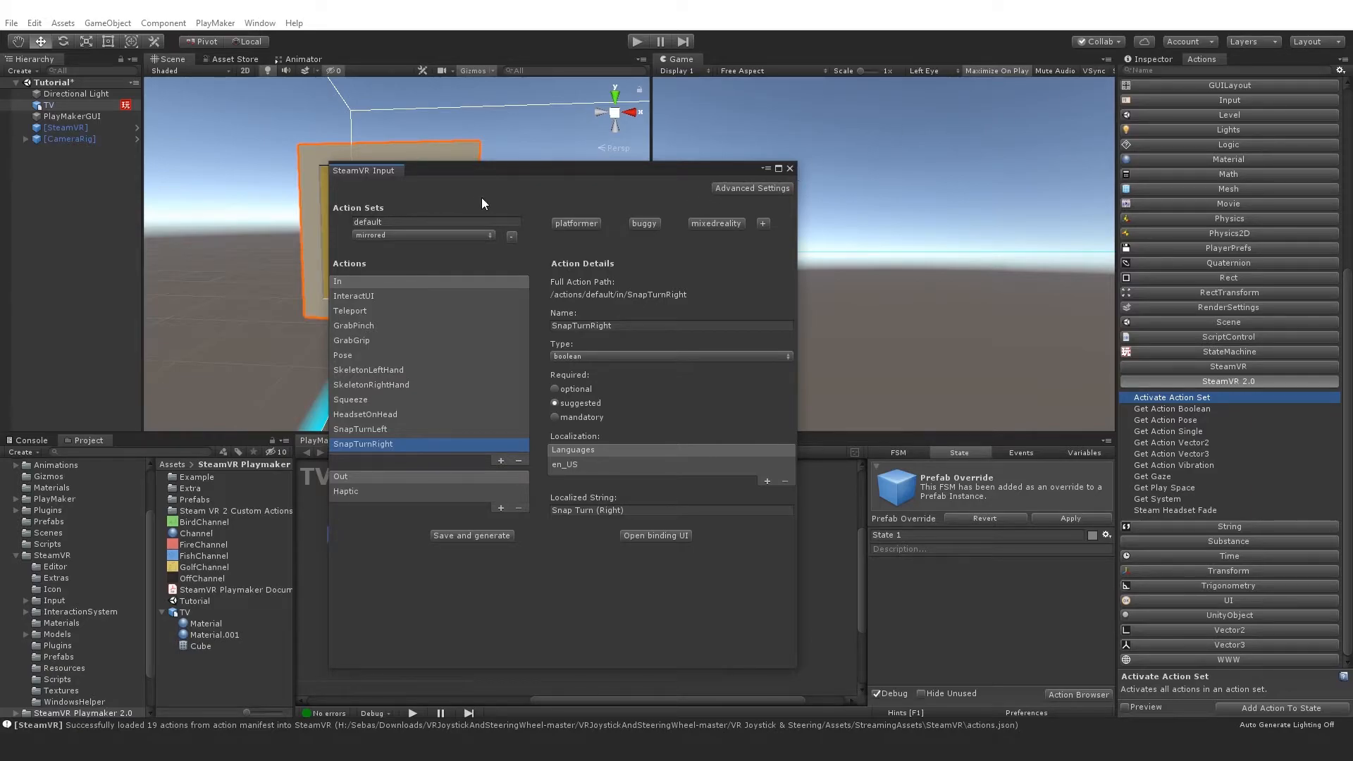
pyautogui.click(790, 169)
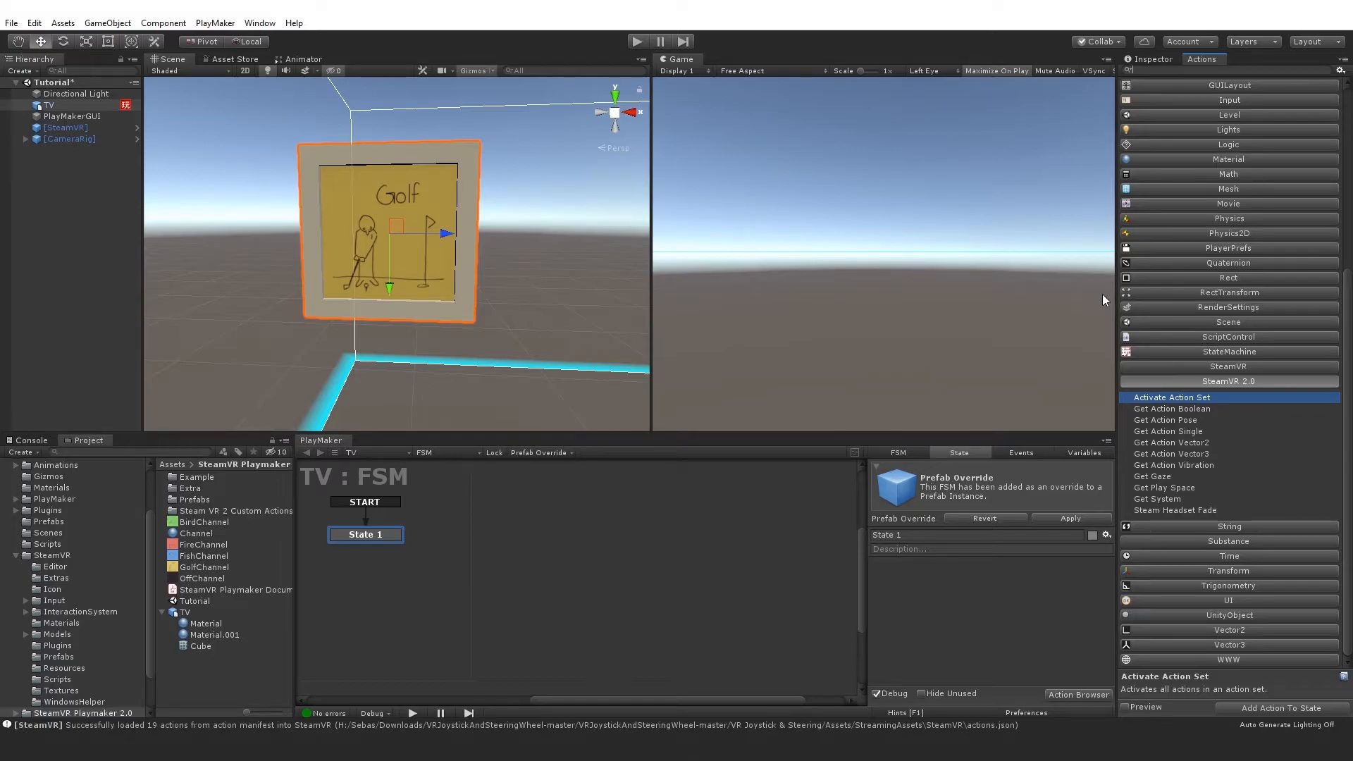
# Add a Get Action Boolean action to State 1, with Right Hand as device and SnapTurnRight as boolean action
pyautogui.click(1183, 410)
pyautogui.moveTo(1184, 415); pyautogui.dragTo(935, 595)
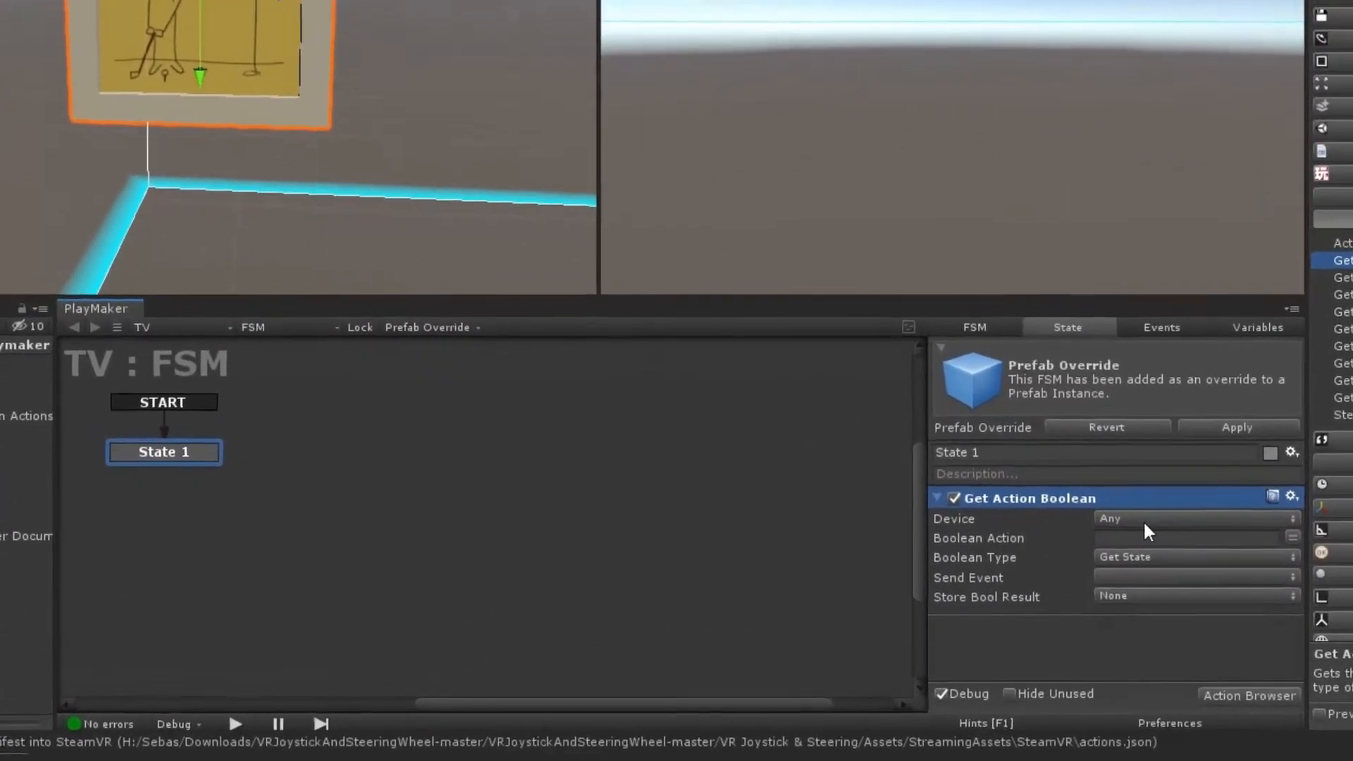
pyautogui.click(1015, 579)
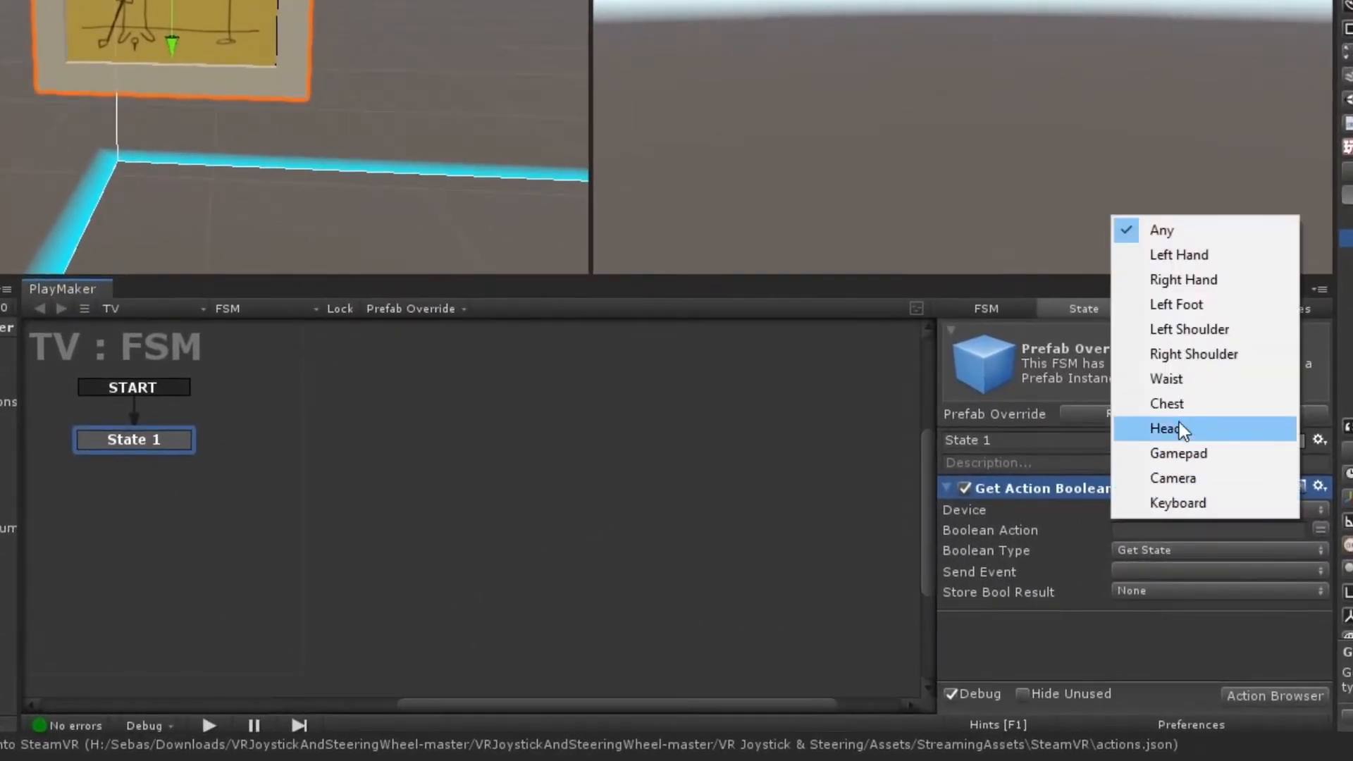
pyautogui.click(1215, 282)
pyautogui.click(1160, 530)
pyautogui.write('SnapTu')
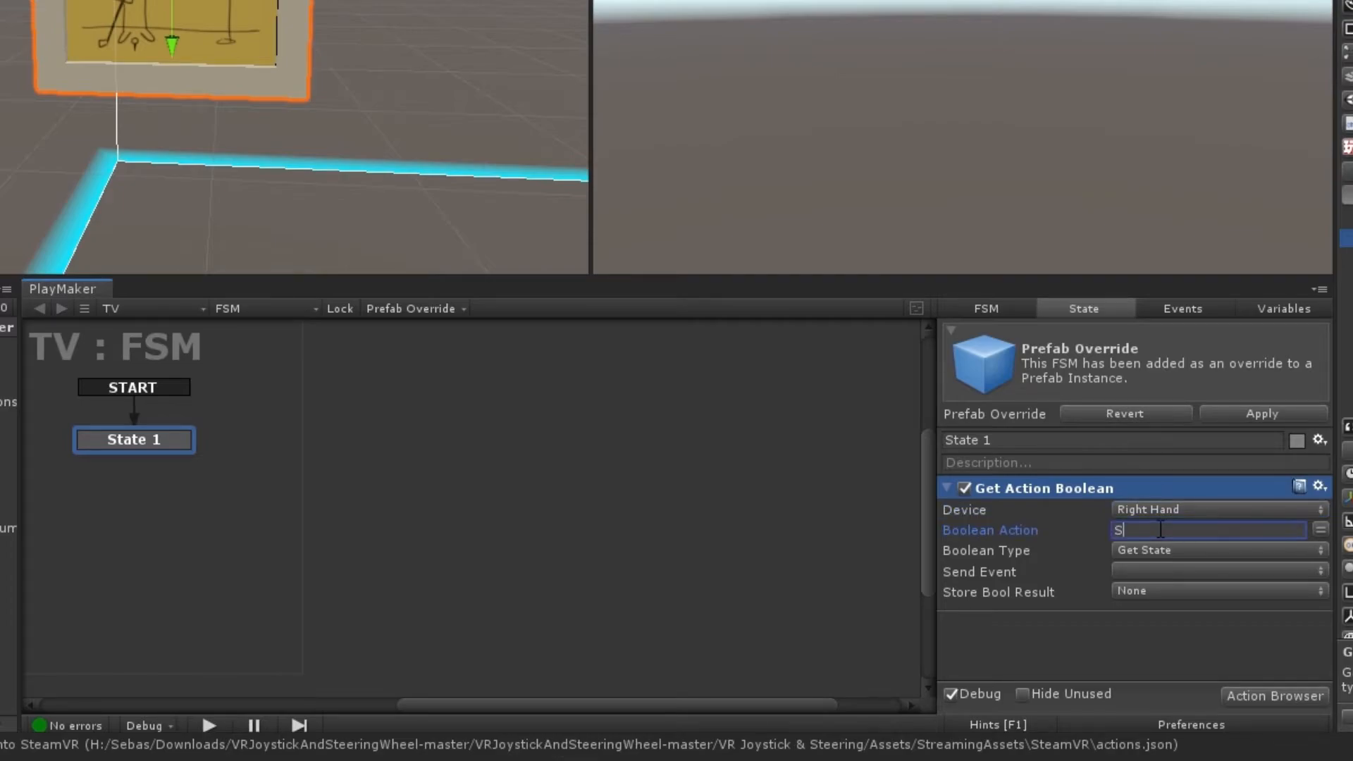
pyautogui.write('rnRight')
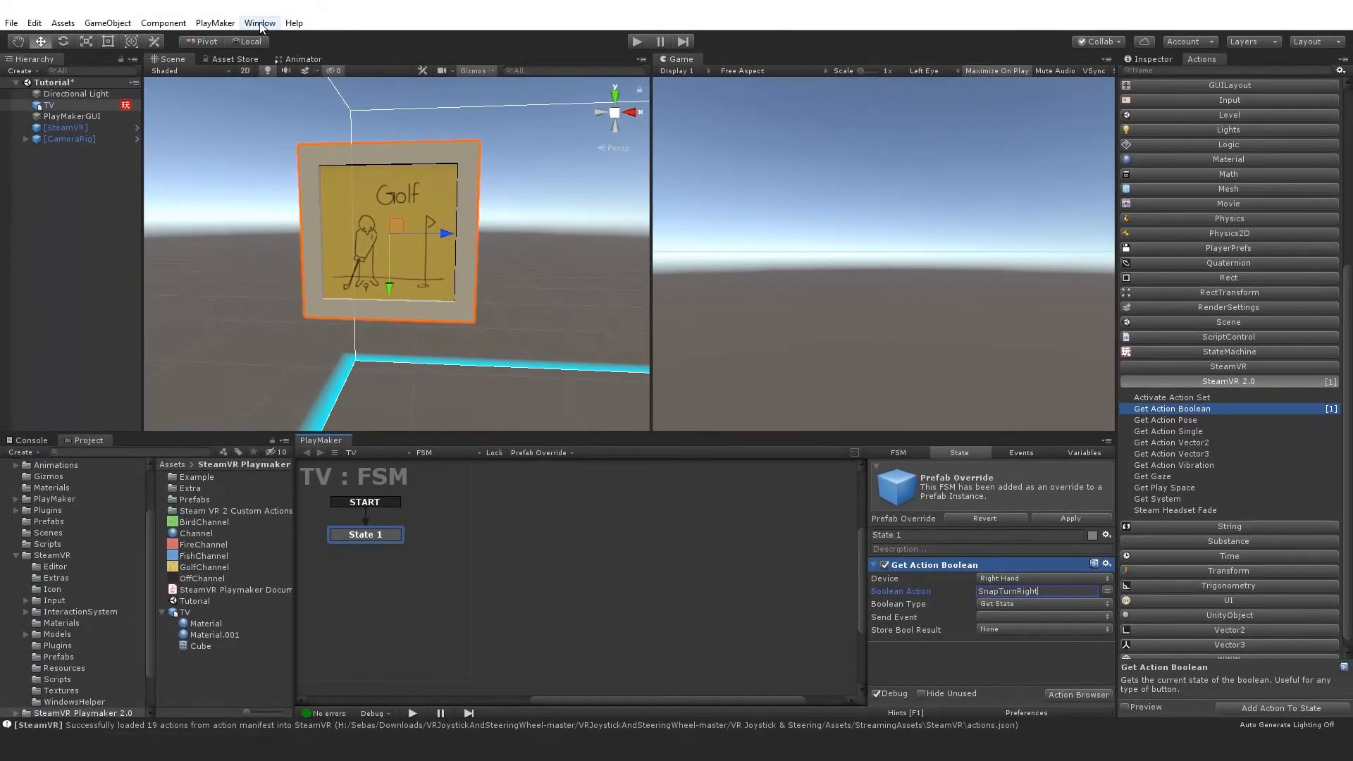
# Check the name and type of the SnapTurnRight action in SteamVR Input, and close that window
pyautogui.click(259, 23)
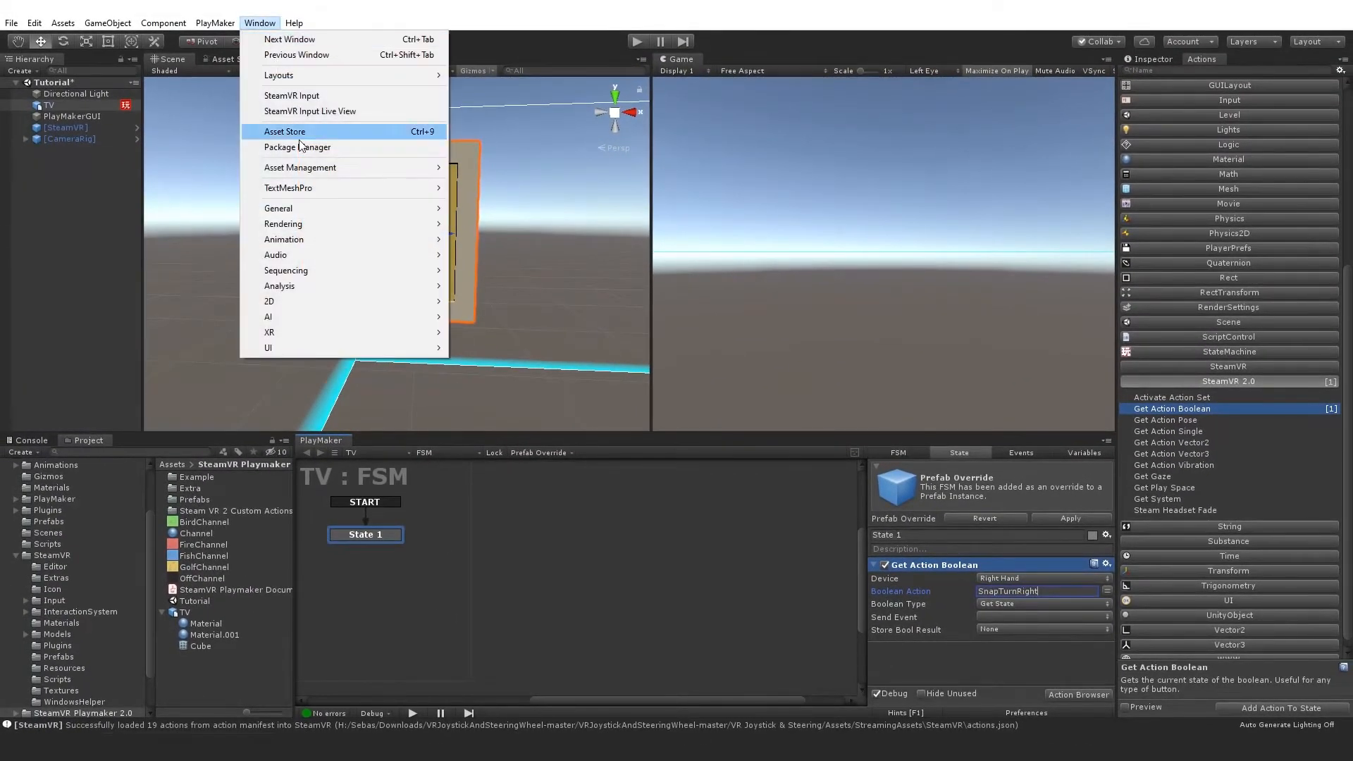
pyautogui.click(303, 98)
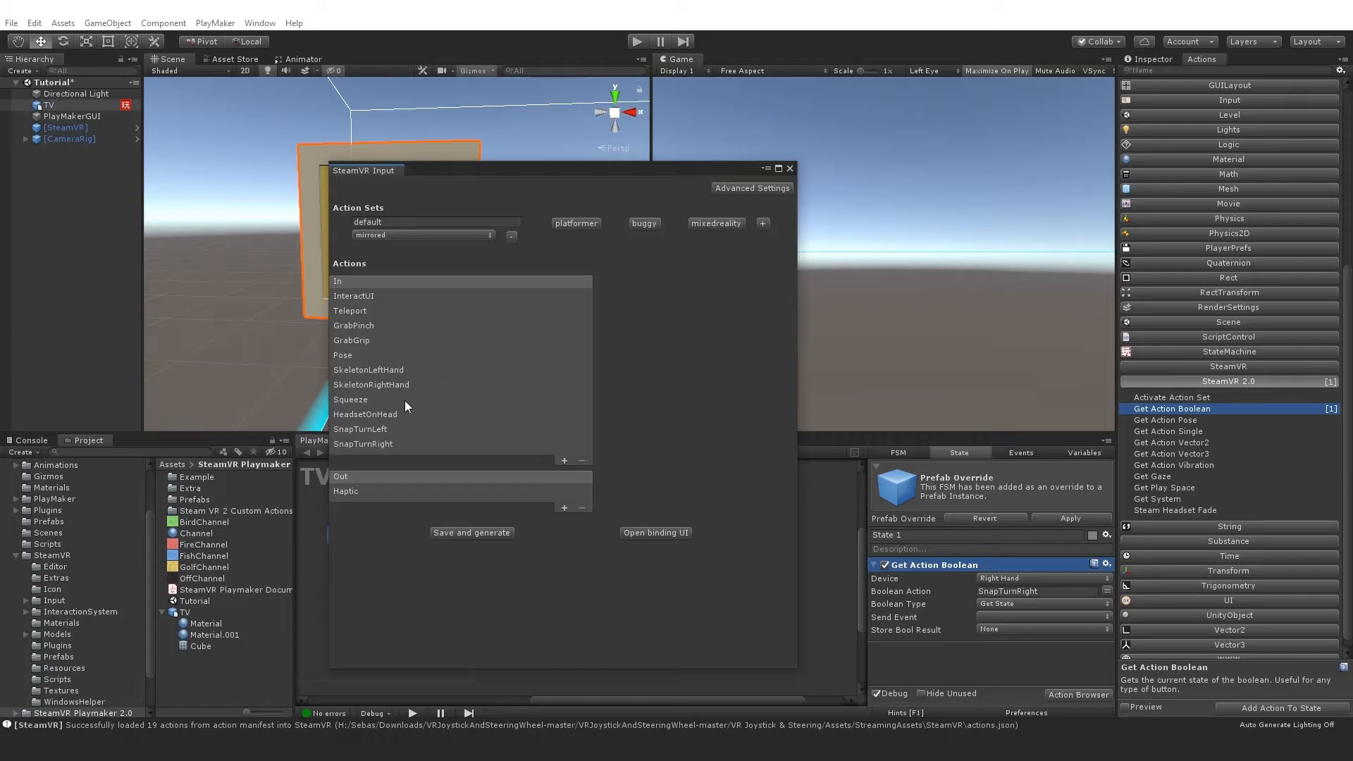
pyautogui.click(346, 444)
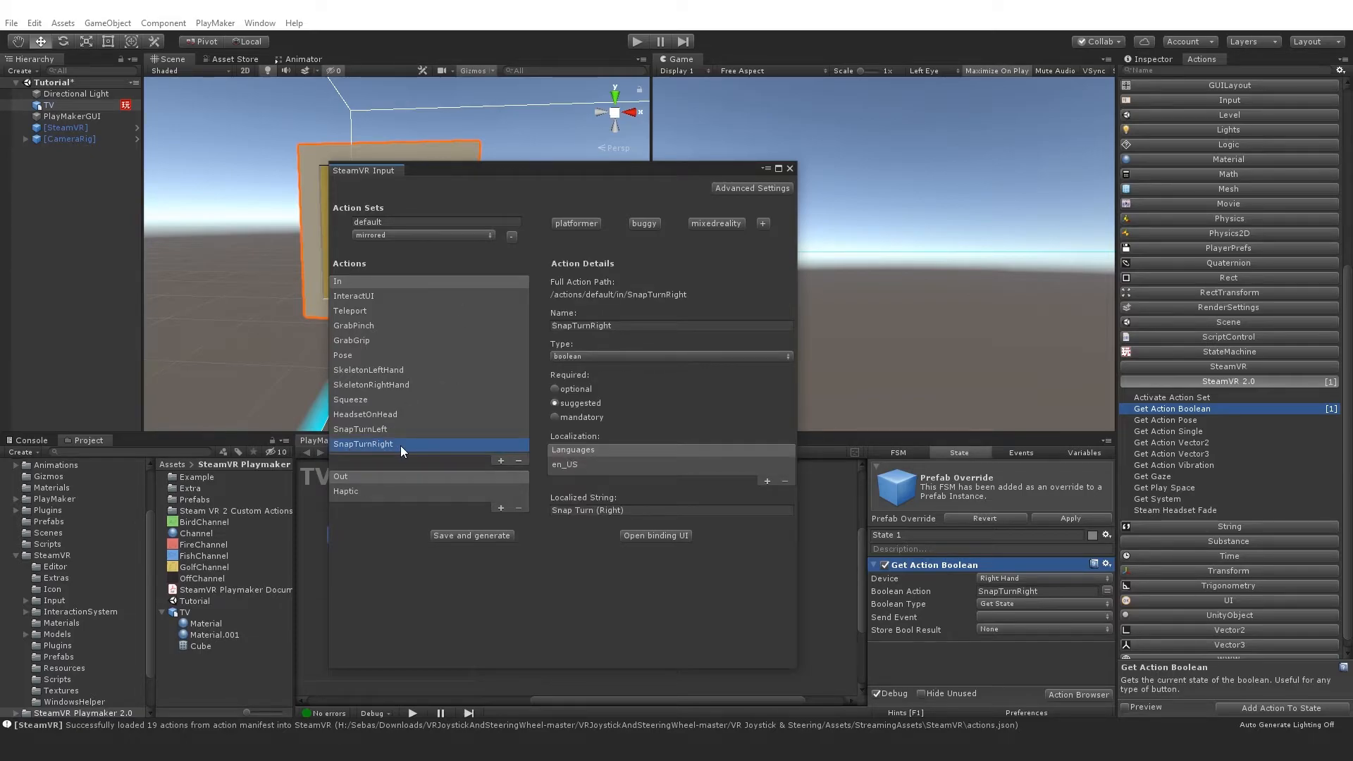
pyautogui.click(790, 168)
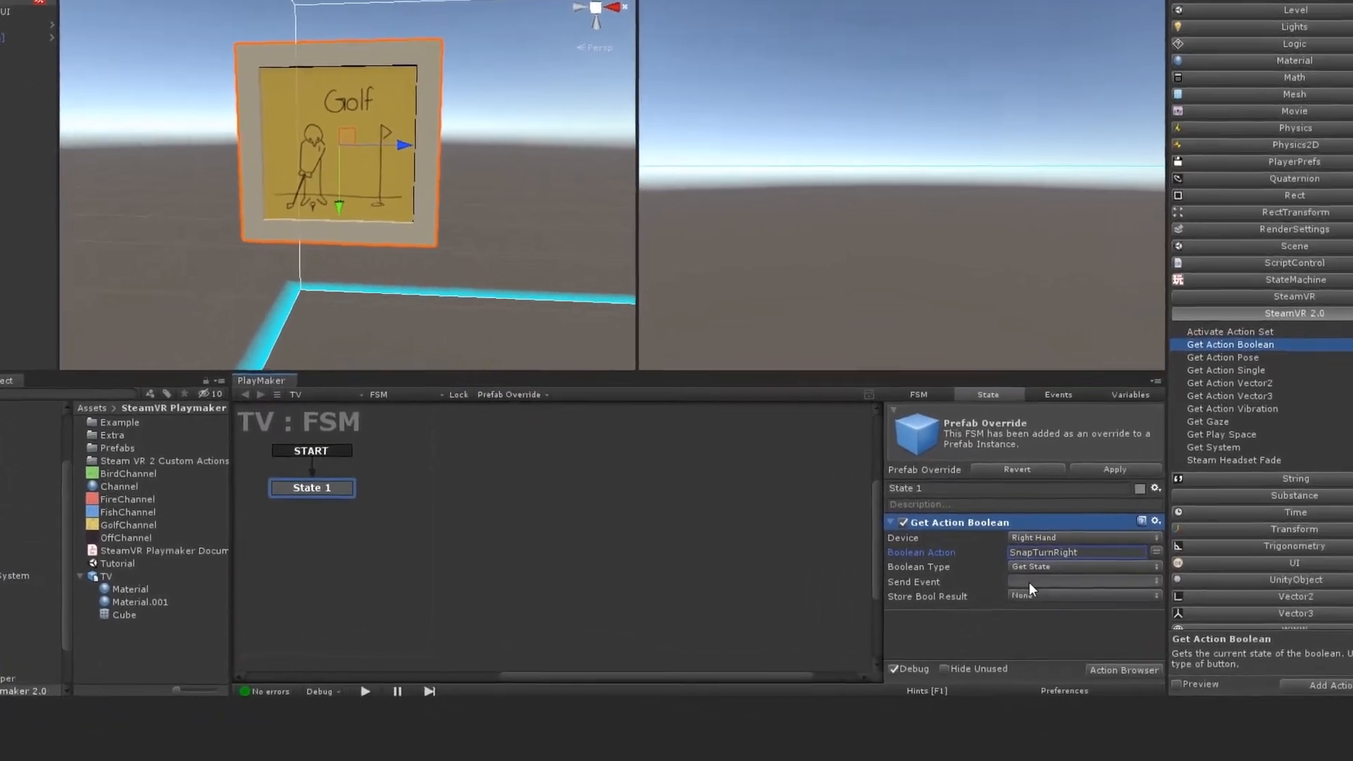
# Create a new event named TurnChannel as the Send Event of State 1's Get Action Boolean action
pyautogui.click(1029, 583)
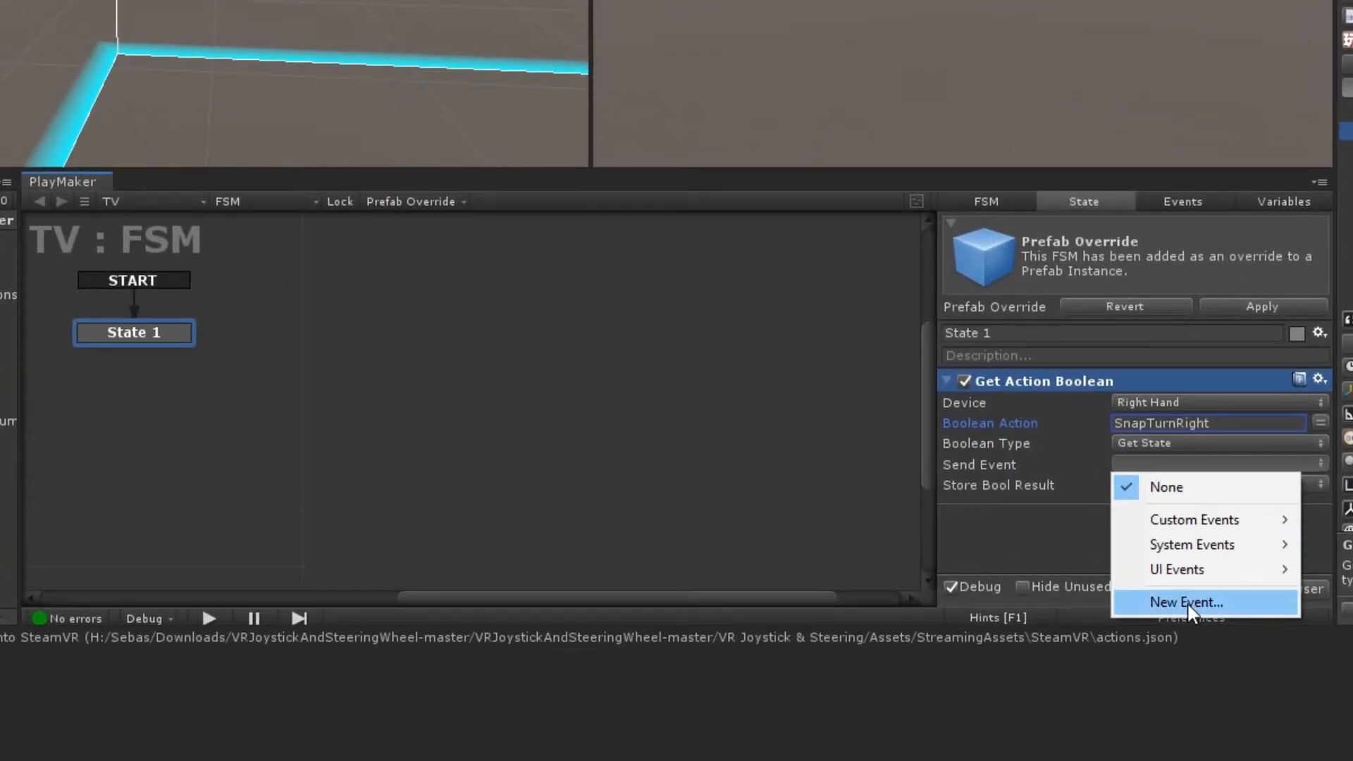
pyautogui.click(1189, 607)
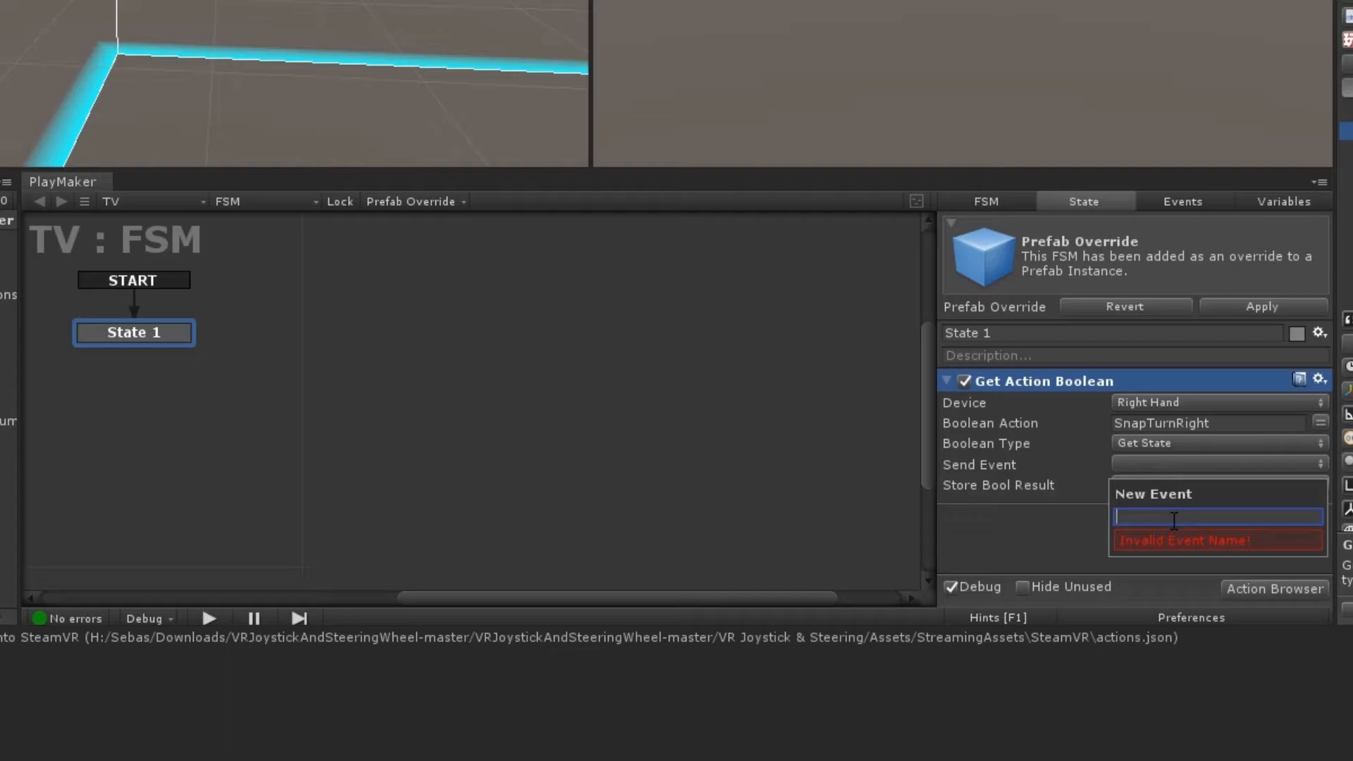
pyautogui.write('TurnChannel')
pyautogui.press('Return')
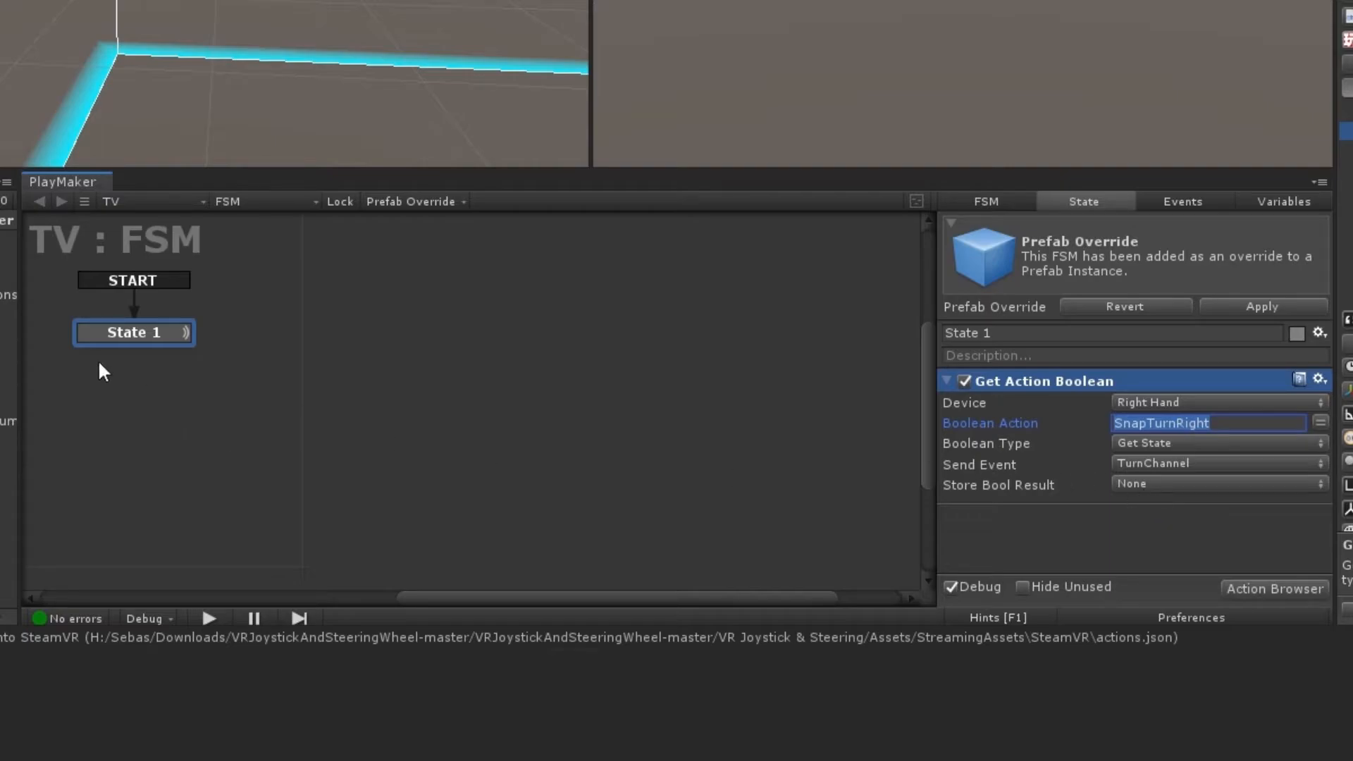
# Add a TurnChannel transition to State 1
pyautogui.rightClick(139, 340)
pyautogui.moveTo(336, 347)
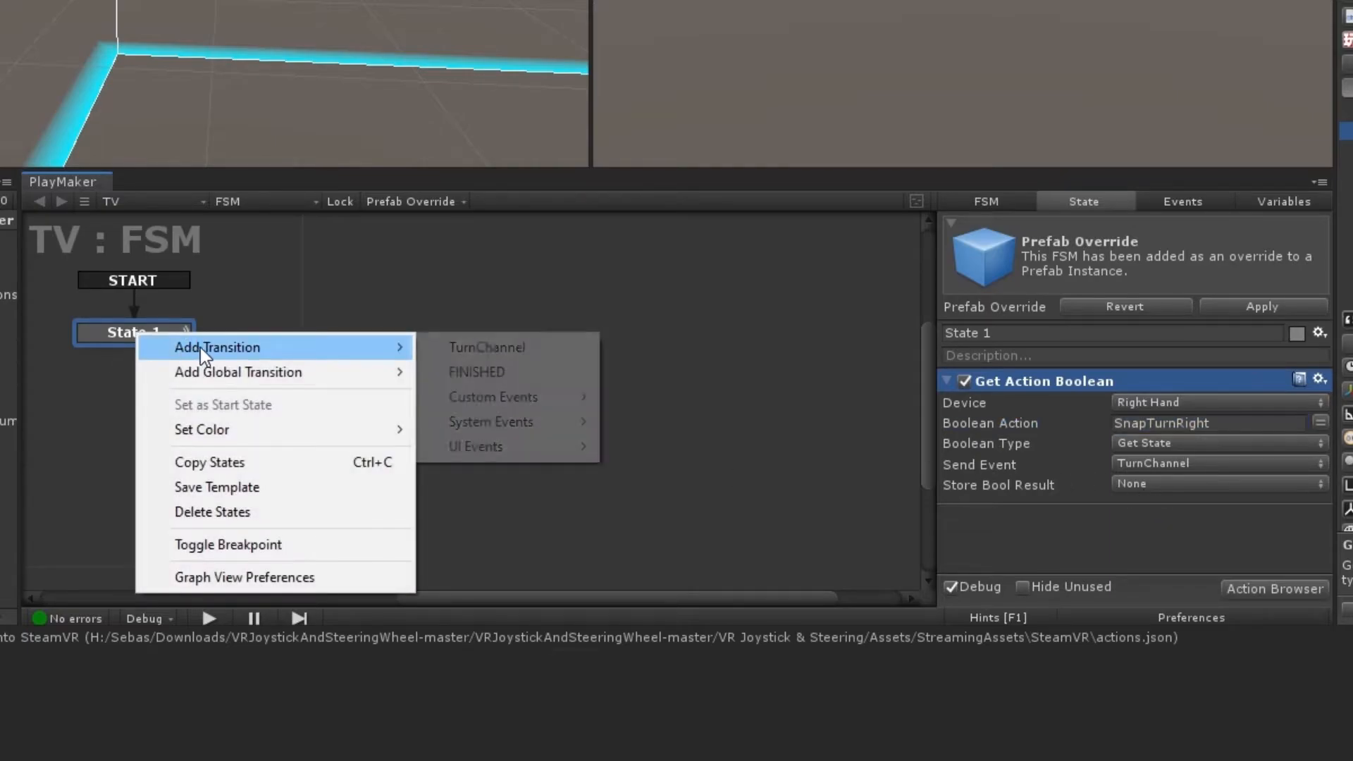
pyautogui.click(534, 356)
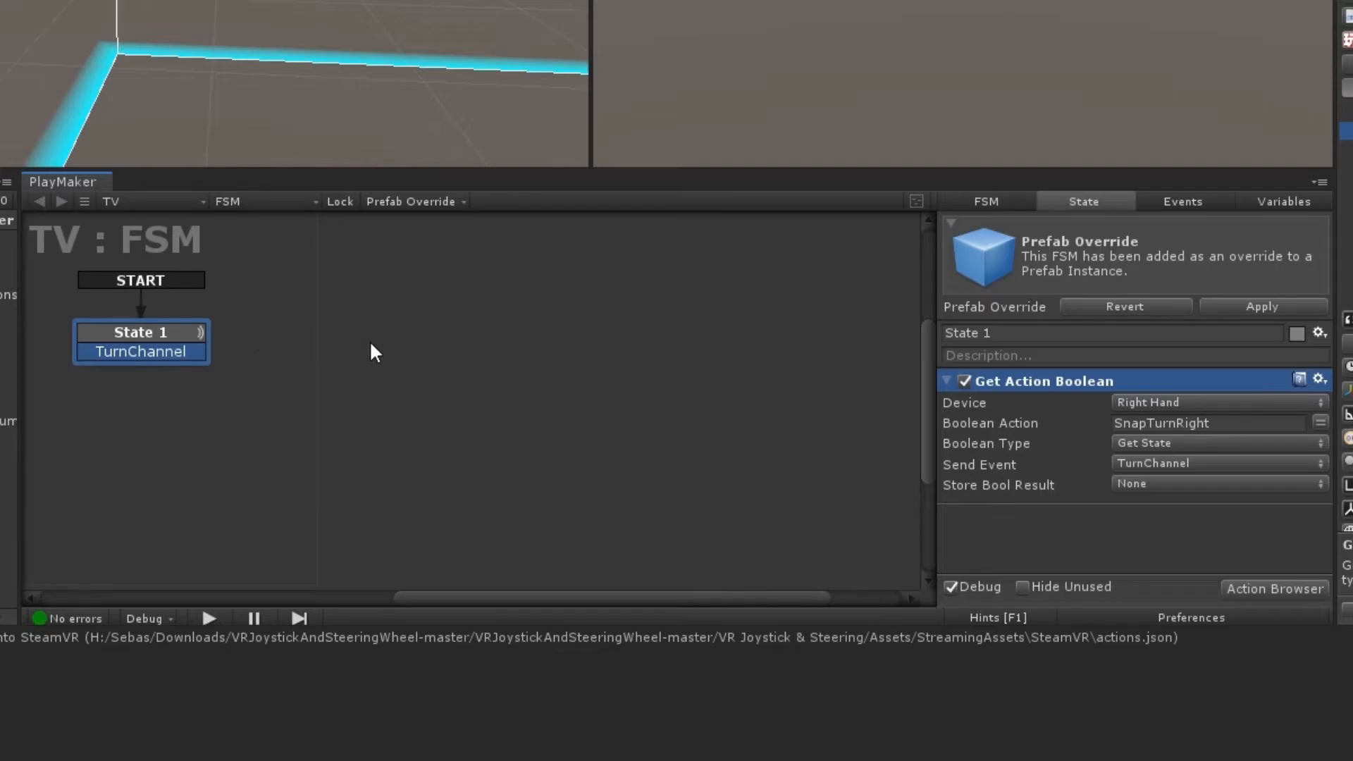
pyautogui.keyDown('ctrl'); pyautogui.click(333, 339); pyautogui.keyUp('ctrl')
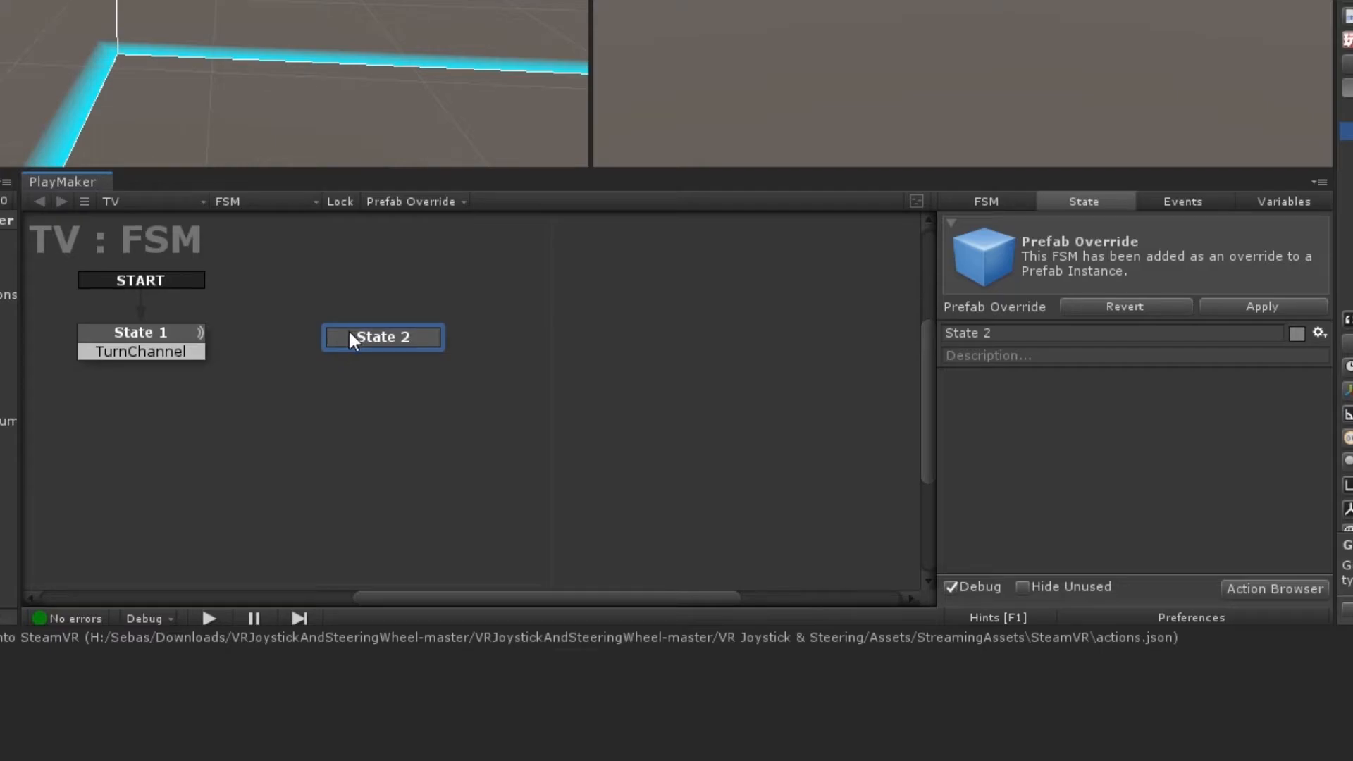
pyautogui.press('Delete')
pyautogui.rightClick(333, 332)
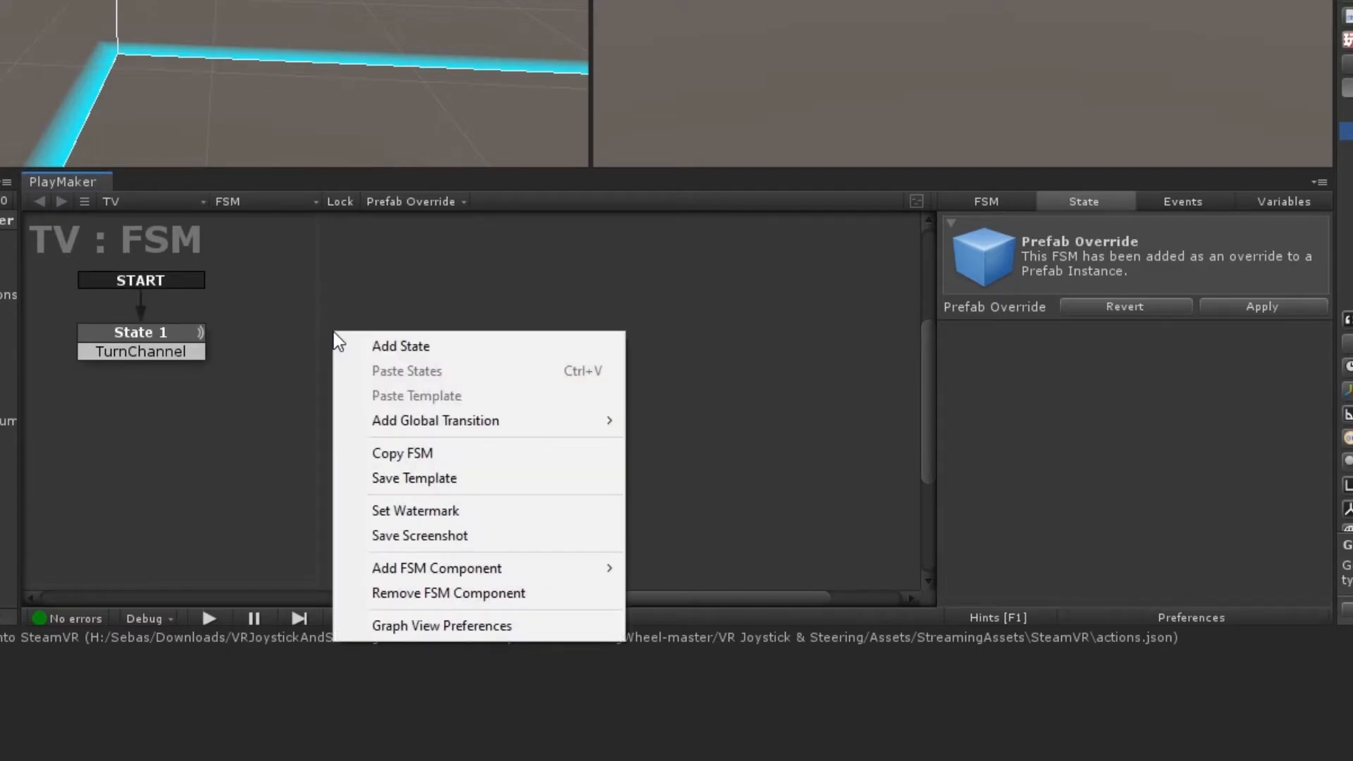
pyautogui.click(407, 348)
pyautogui.press('Delete')
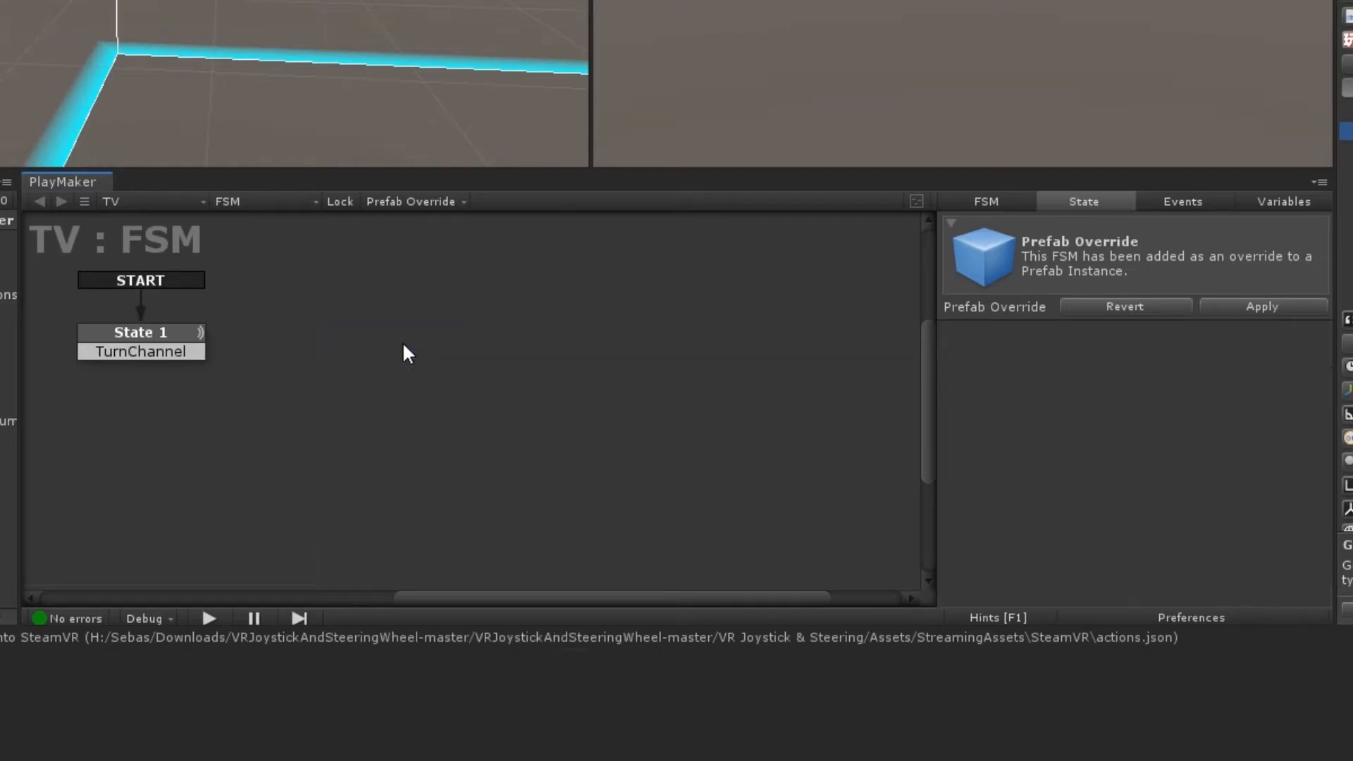
# Create State 2 beside State 1, linked from State 1's TurnChannel transition, and reselect State 1
pyautogui.click(169, 353)
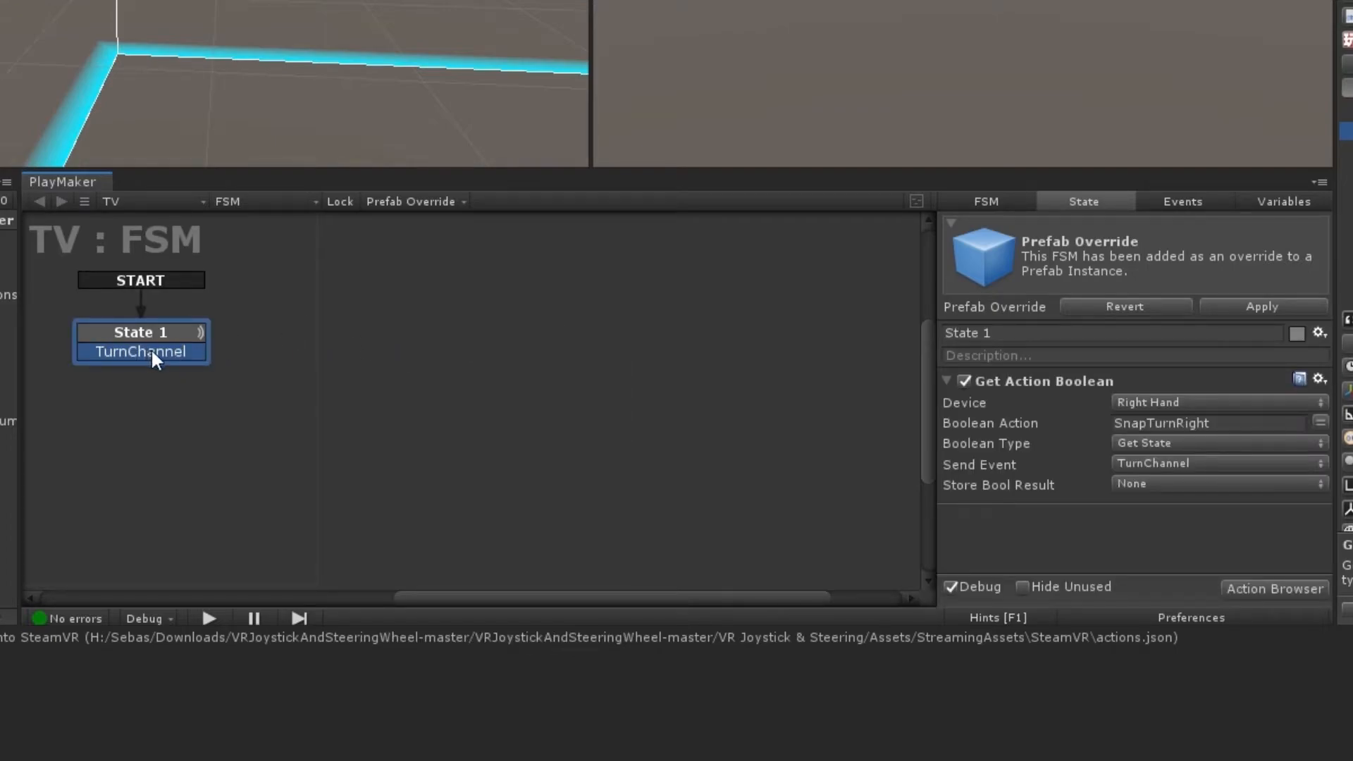
pyautogui.moveTo(171, 361); pyautogui.dragTo(348, 340)
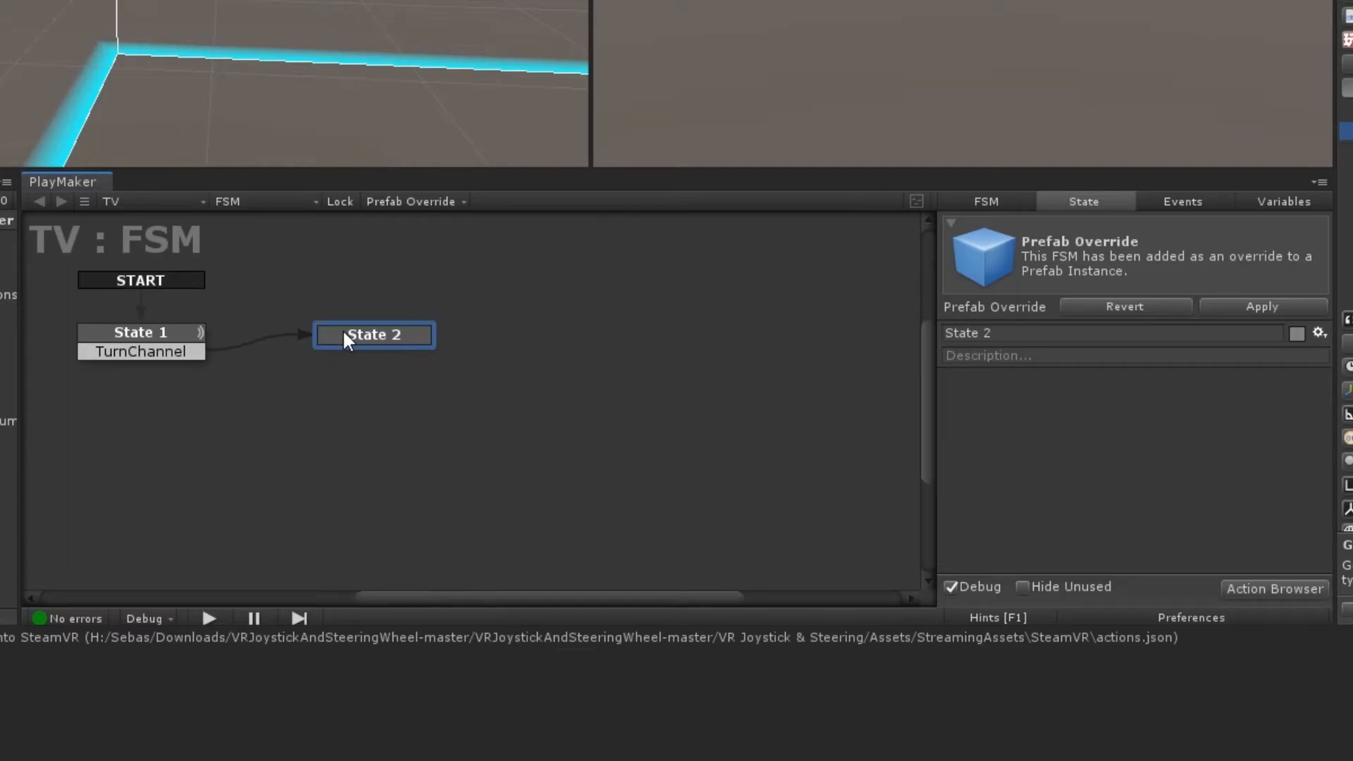
pyautogui.click(146, 338)
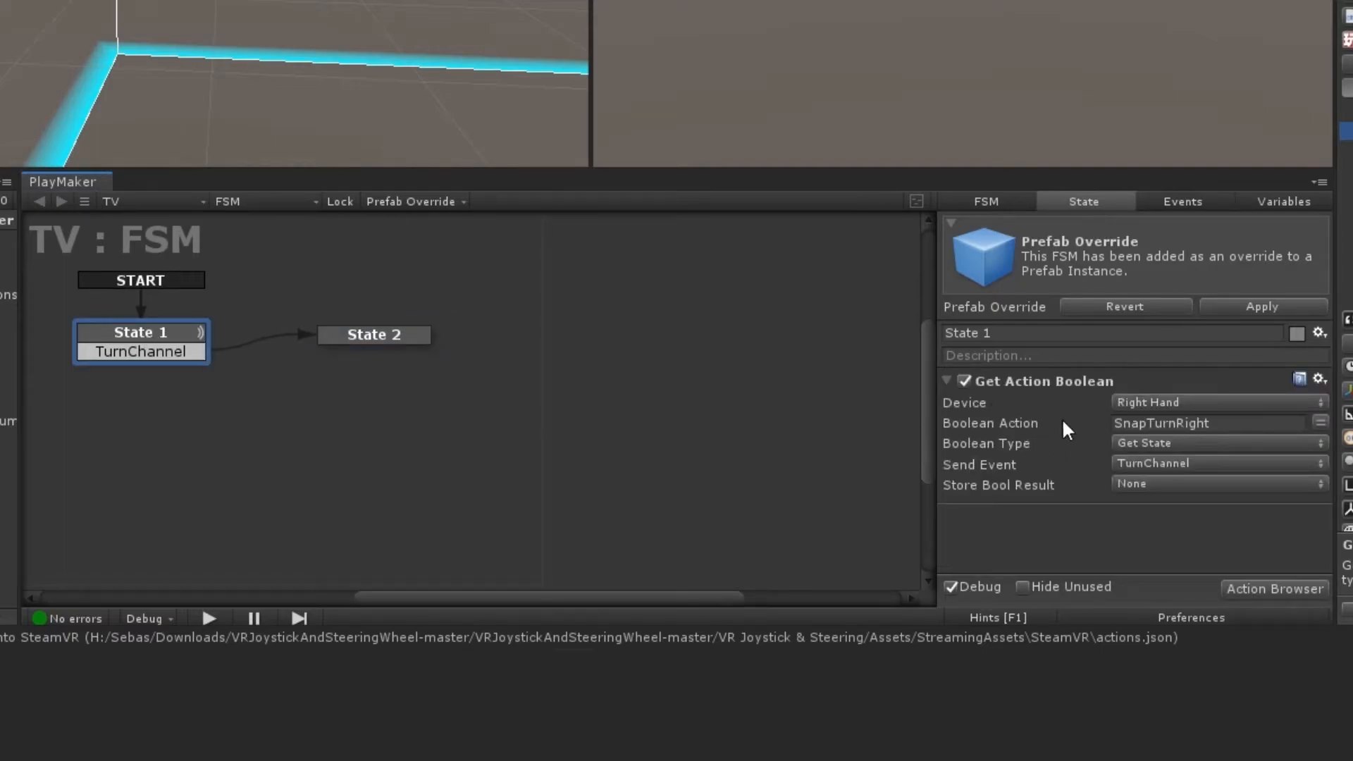
# Search the actions for "texture" and add Set Material Texture to State 2
pyautogui.click(360, 341)
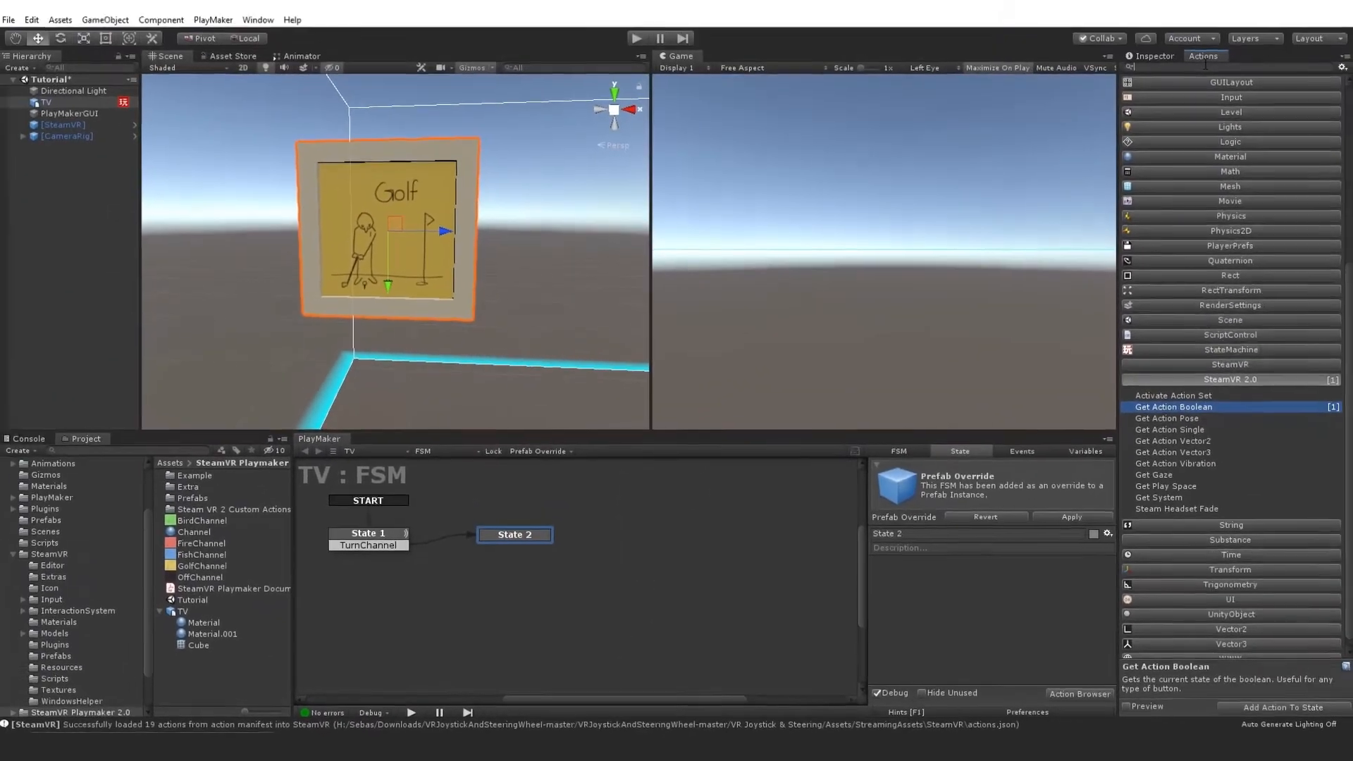
pyautogui.click(1205, 67)
pyautogui.write('texture')
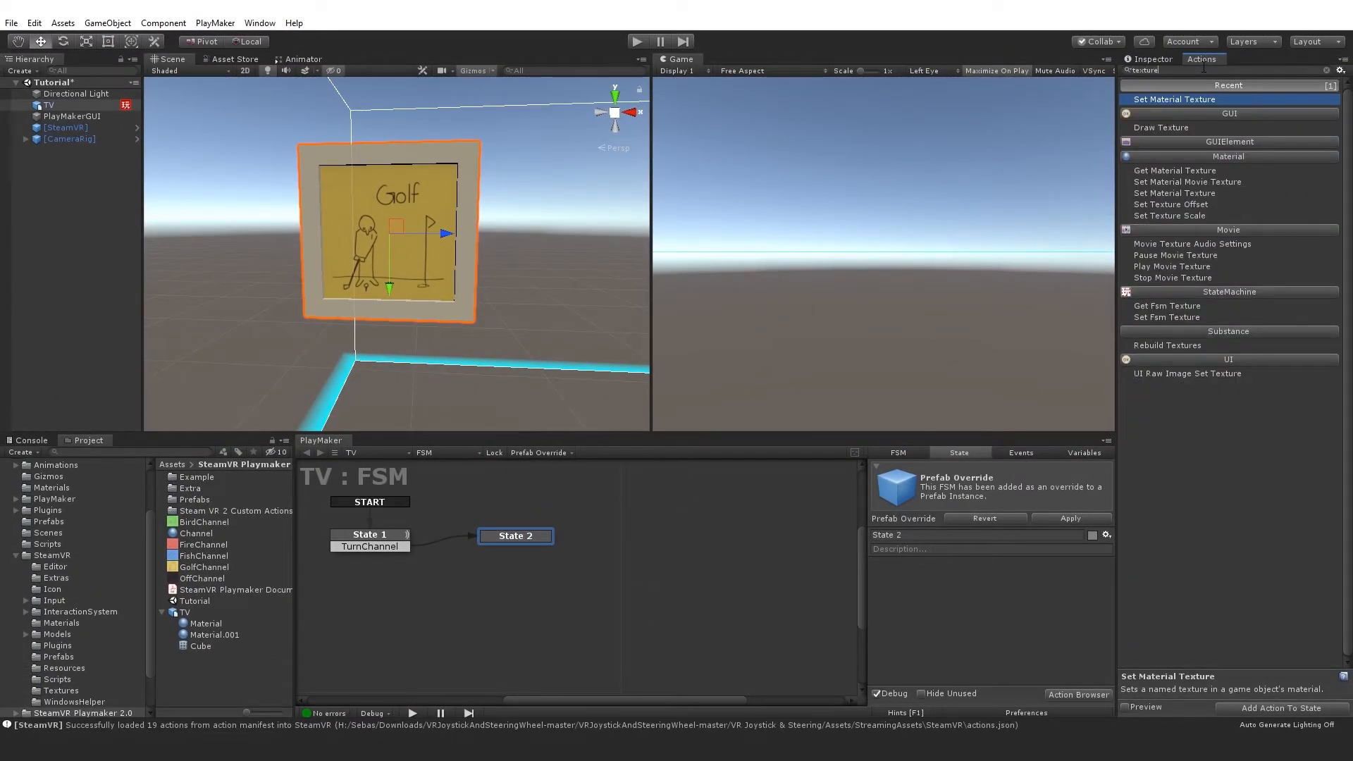
pyautogui.click(1175, 193)
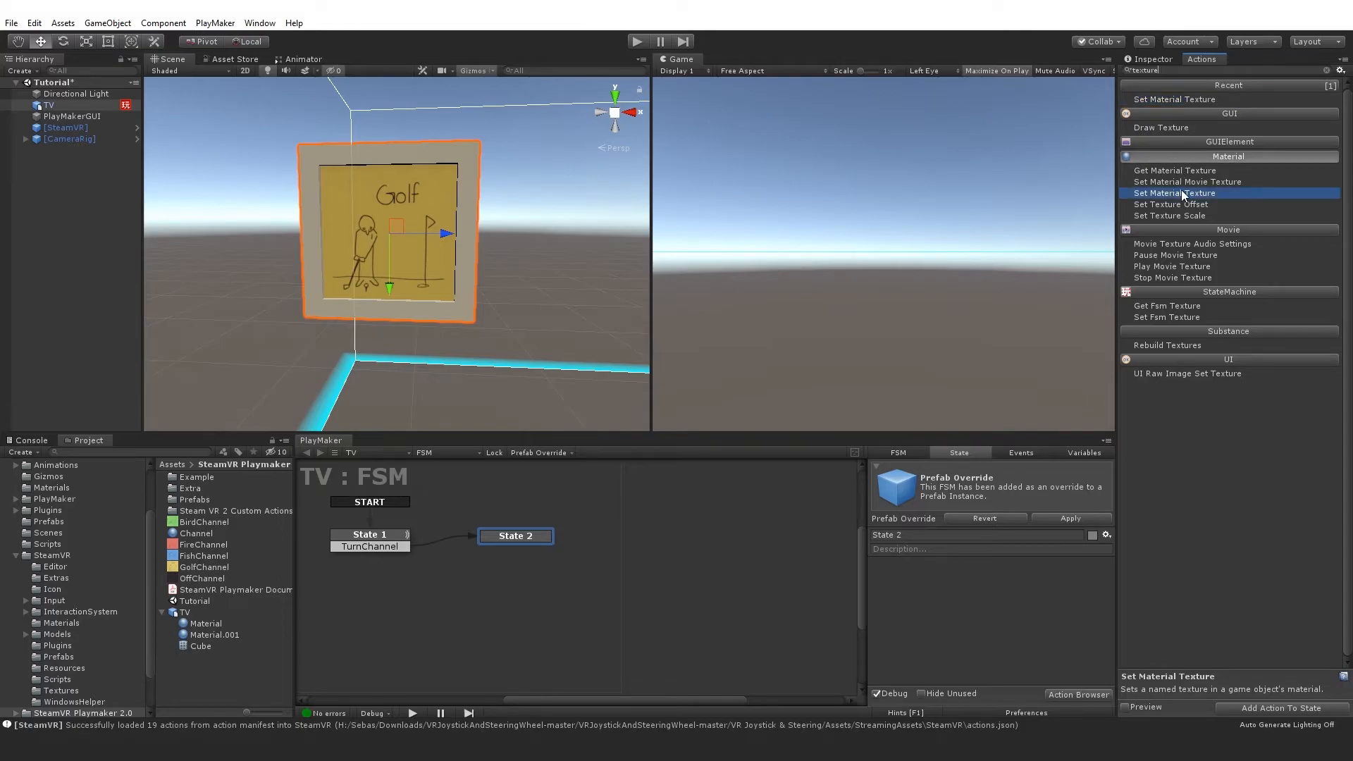
pyautogui.doubleClick(1182, 192)
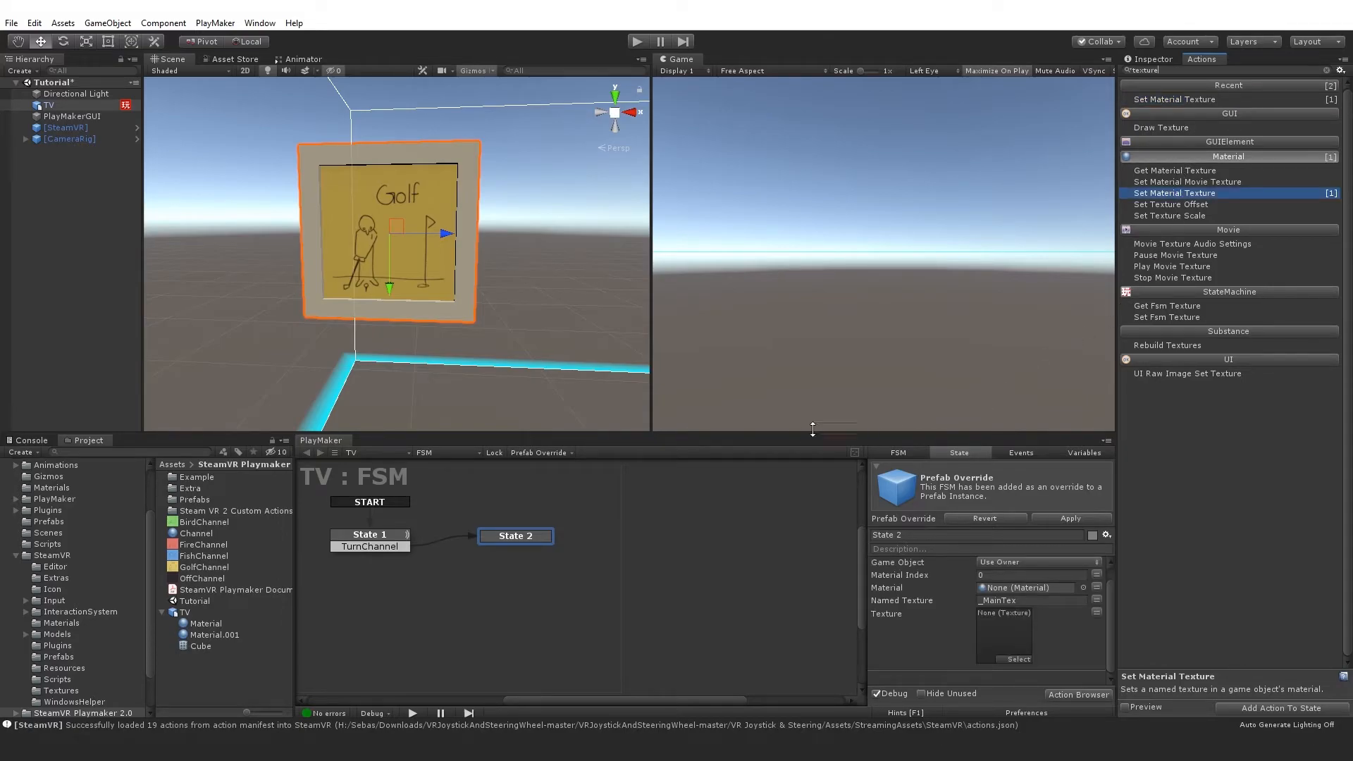
# Assign the Channel material to State 2's Set Material Texture action and open that action's help page
pyautogui.moveTo(193, 534); pyautogui.dragTo(1001, 588)
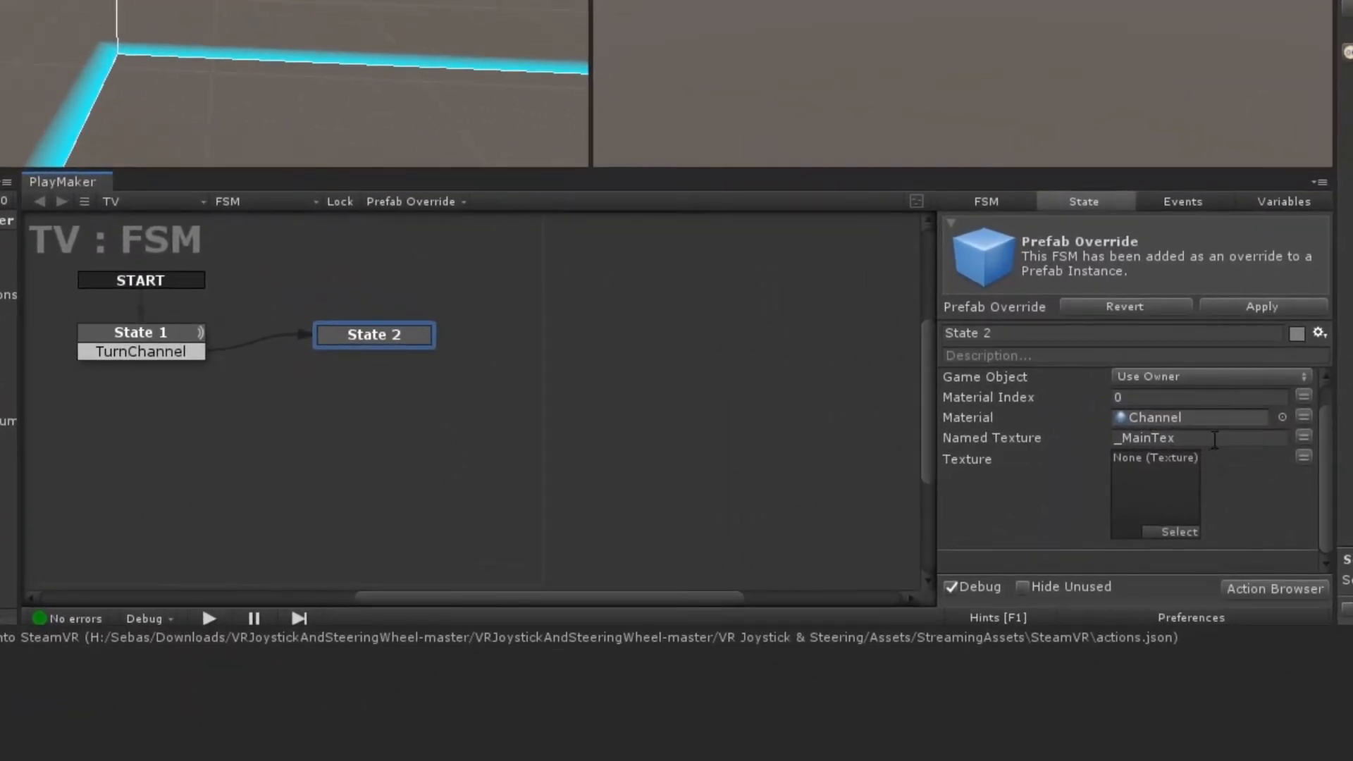
pyautogui.moveTo(1201, 442); pyautogui.dragTo(1086, 437)
pyautogui.click(1032, 439)
pyautogui.scroll(1, 972, 440)
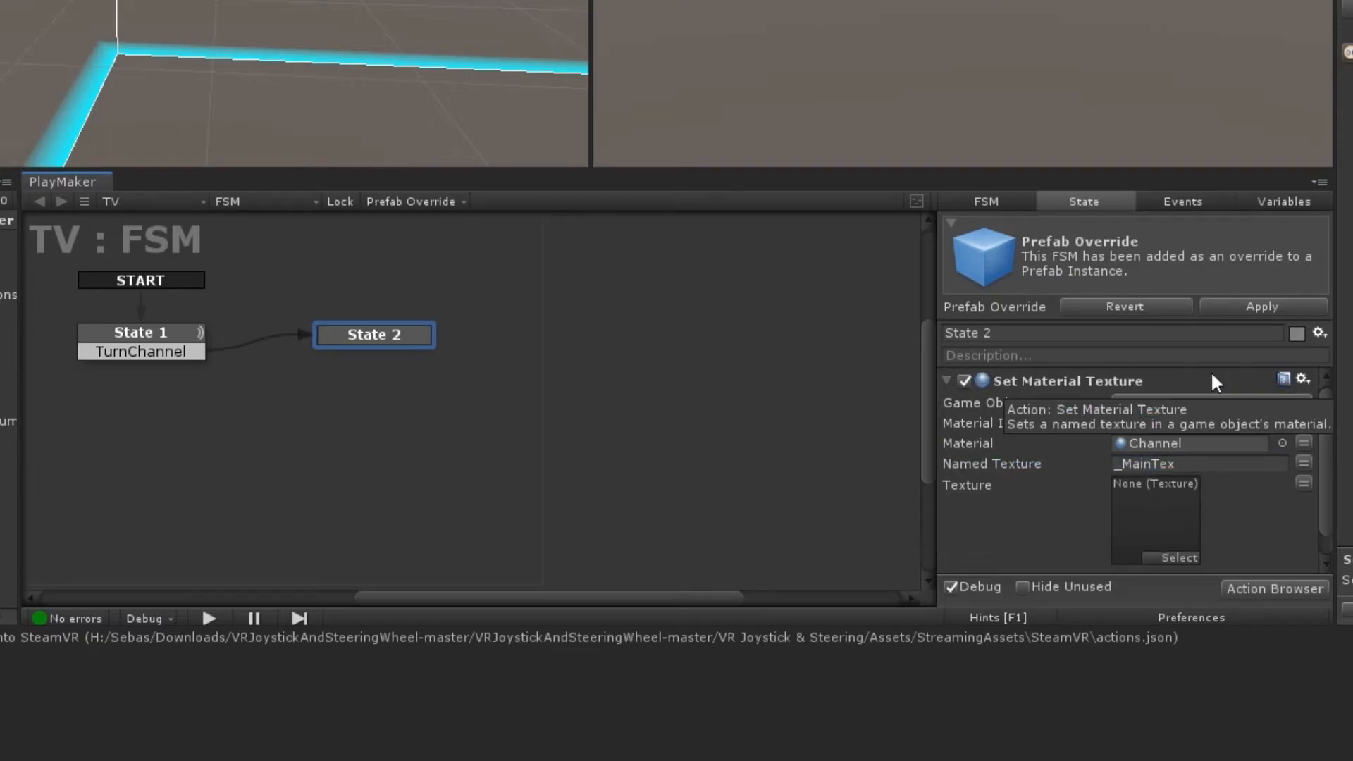
pyautogui.click(1283, 379)
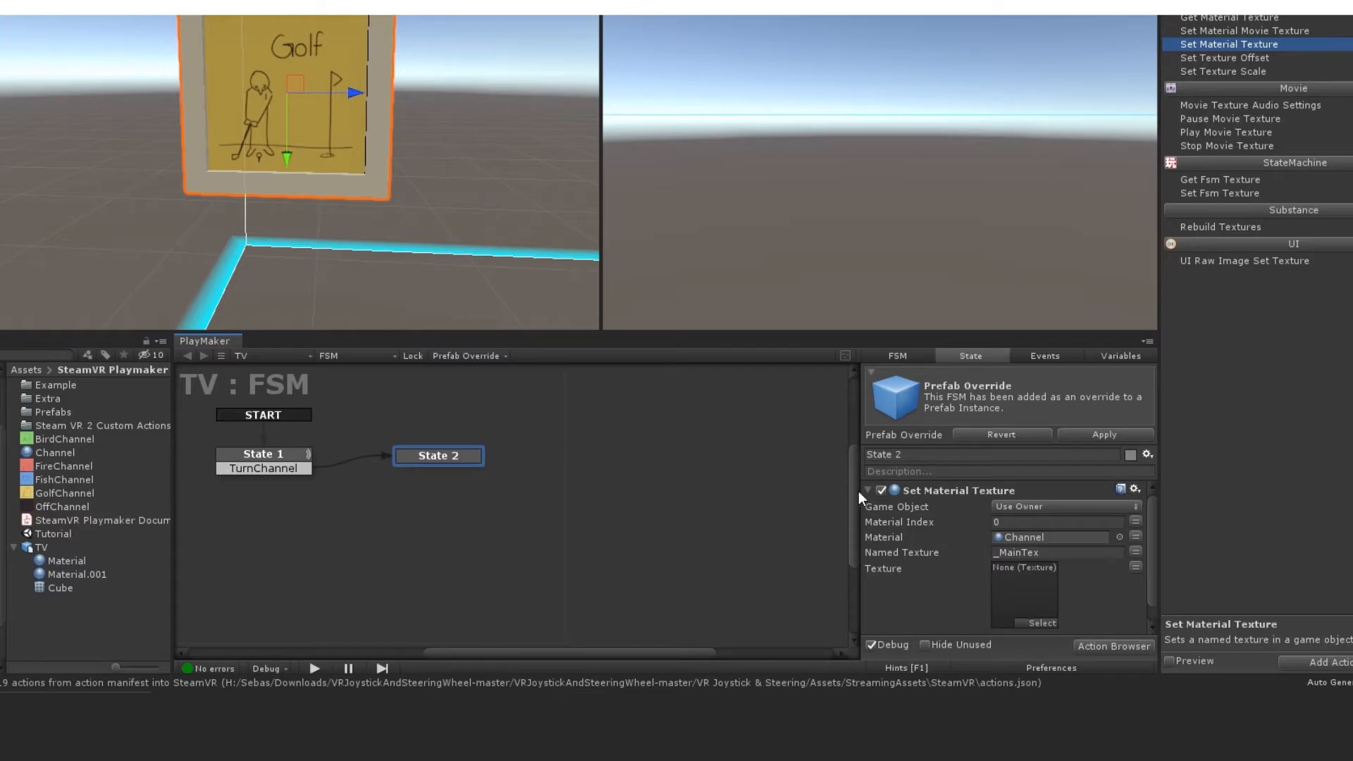
# Switch the action's Texture to a variable and create a new one named texture/Channel for it
pyautogui.scroll(-1, 937, 552)
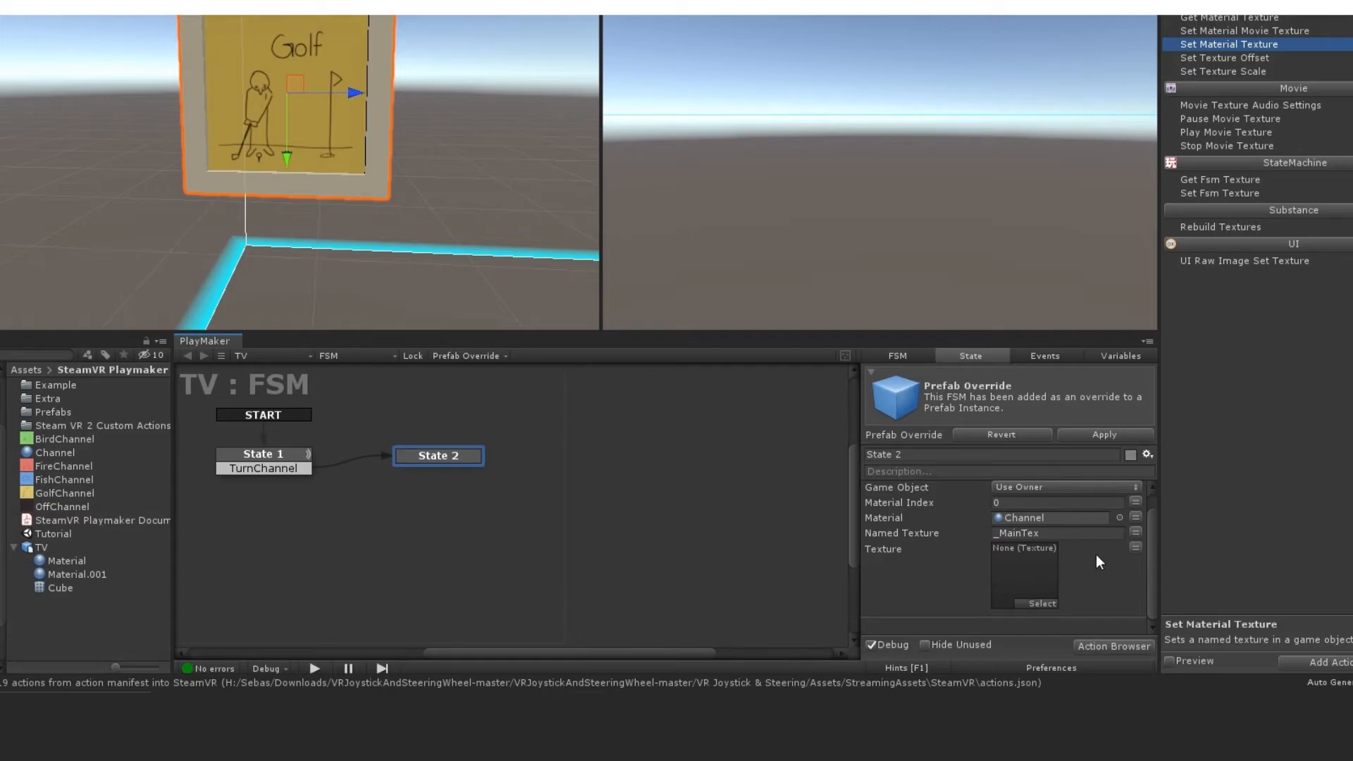
pyautogui.click(1135, 545)
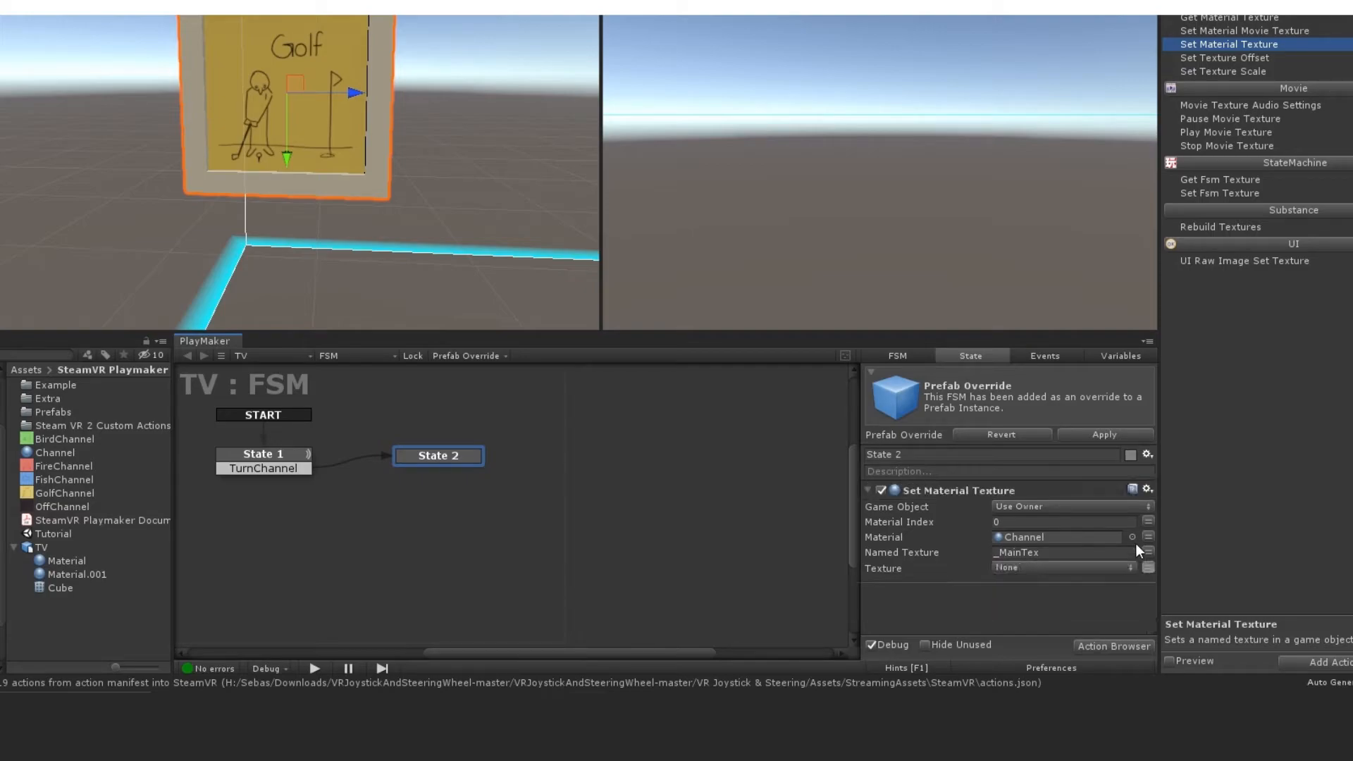
pyautogui.click(1033, 565)
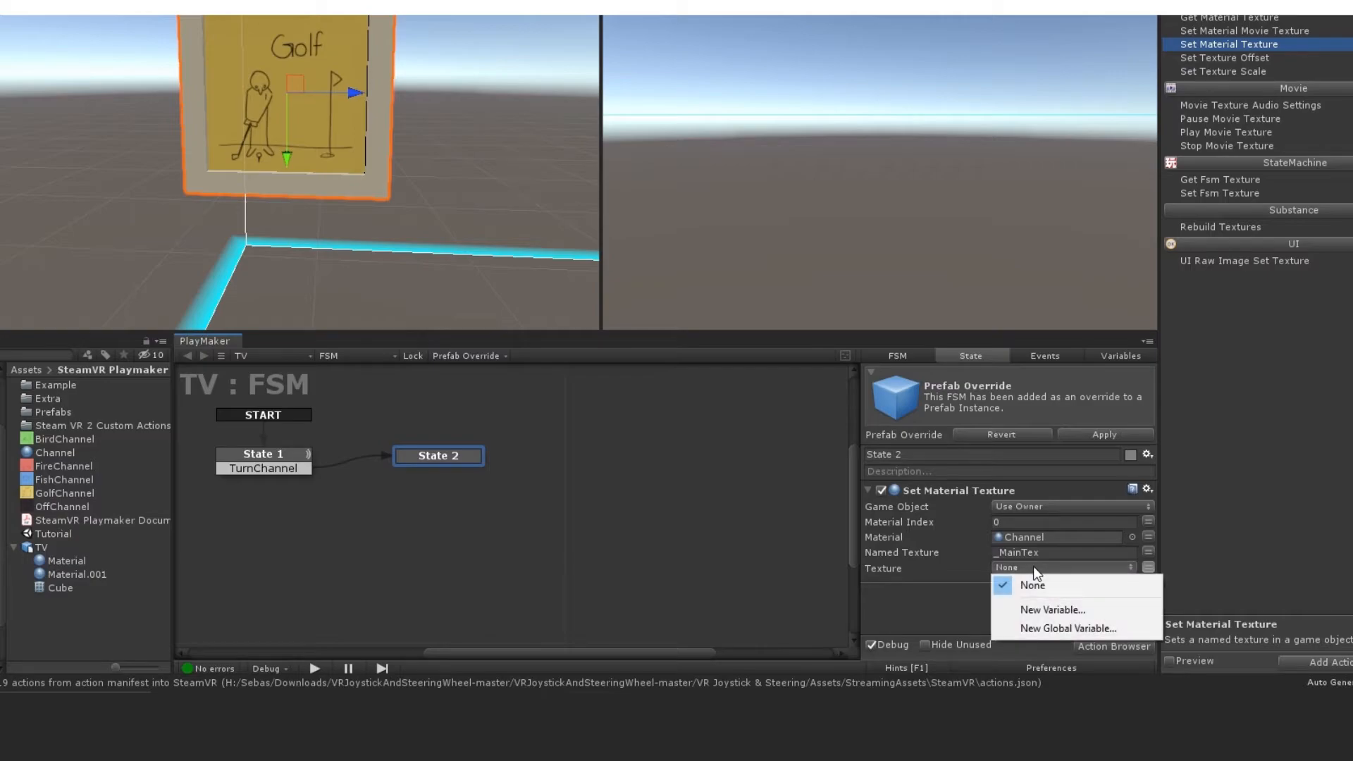
pyautogui.click(1044, 607)
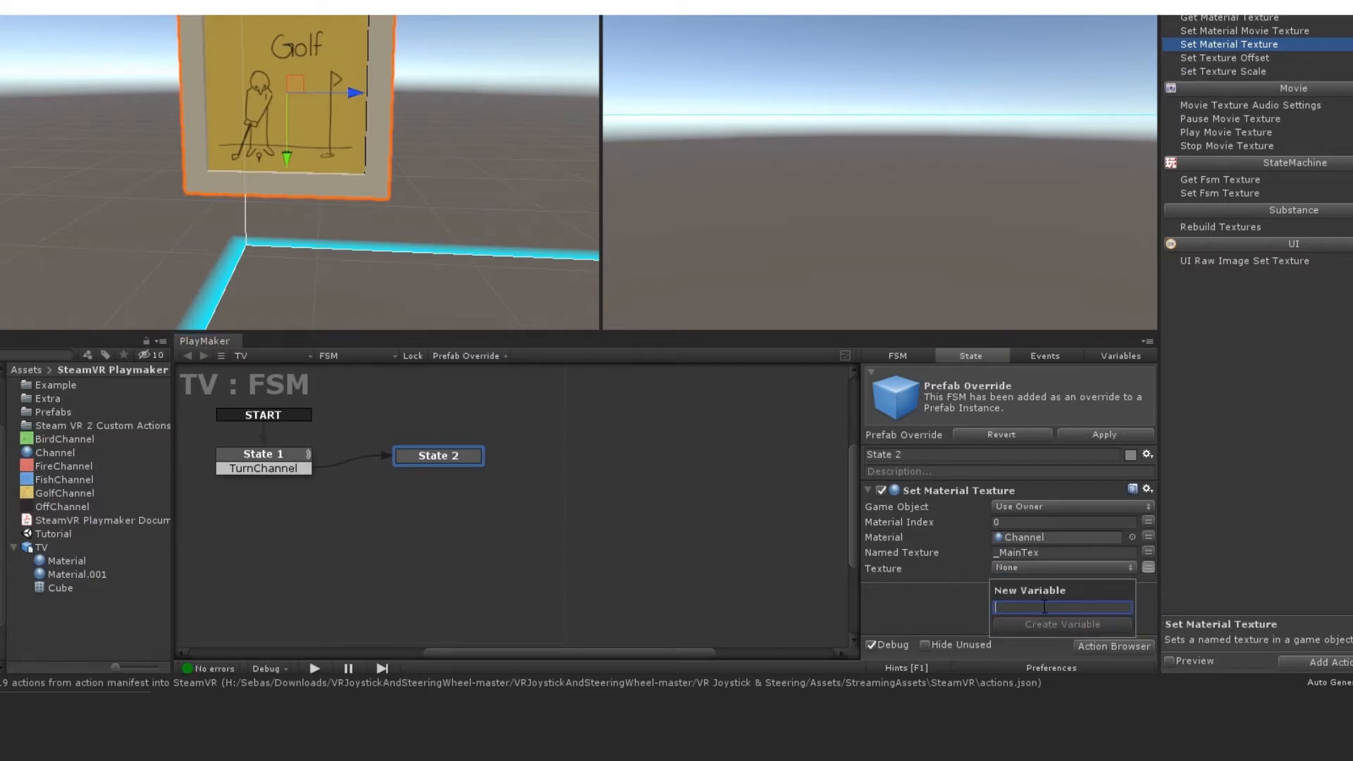
pyautogui.write('texture')
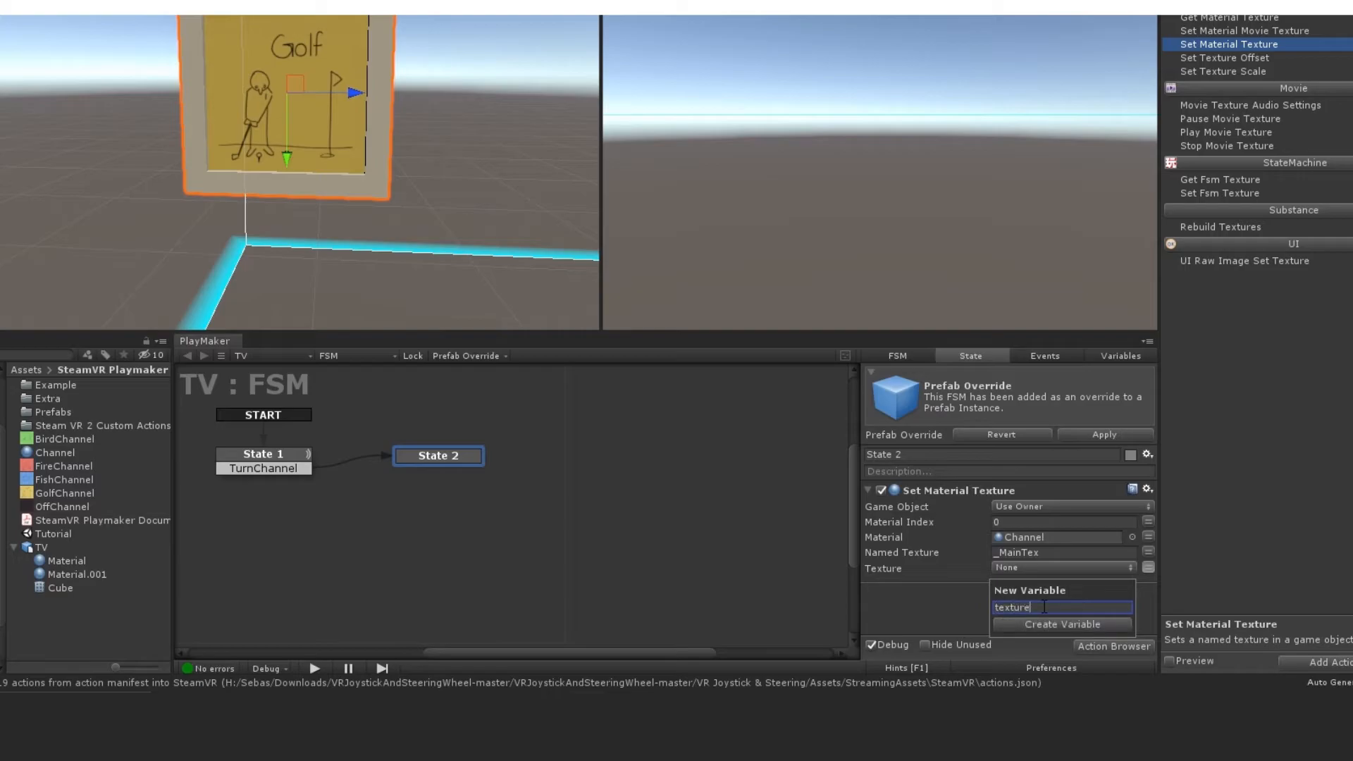
pyautogui.write('/Channel')
pyautogui.press('Return')
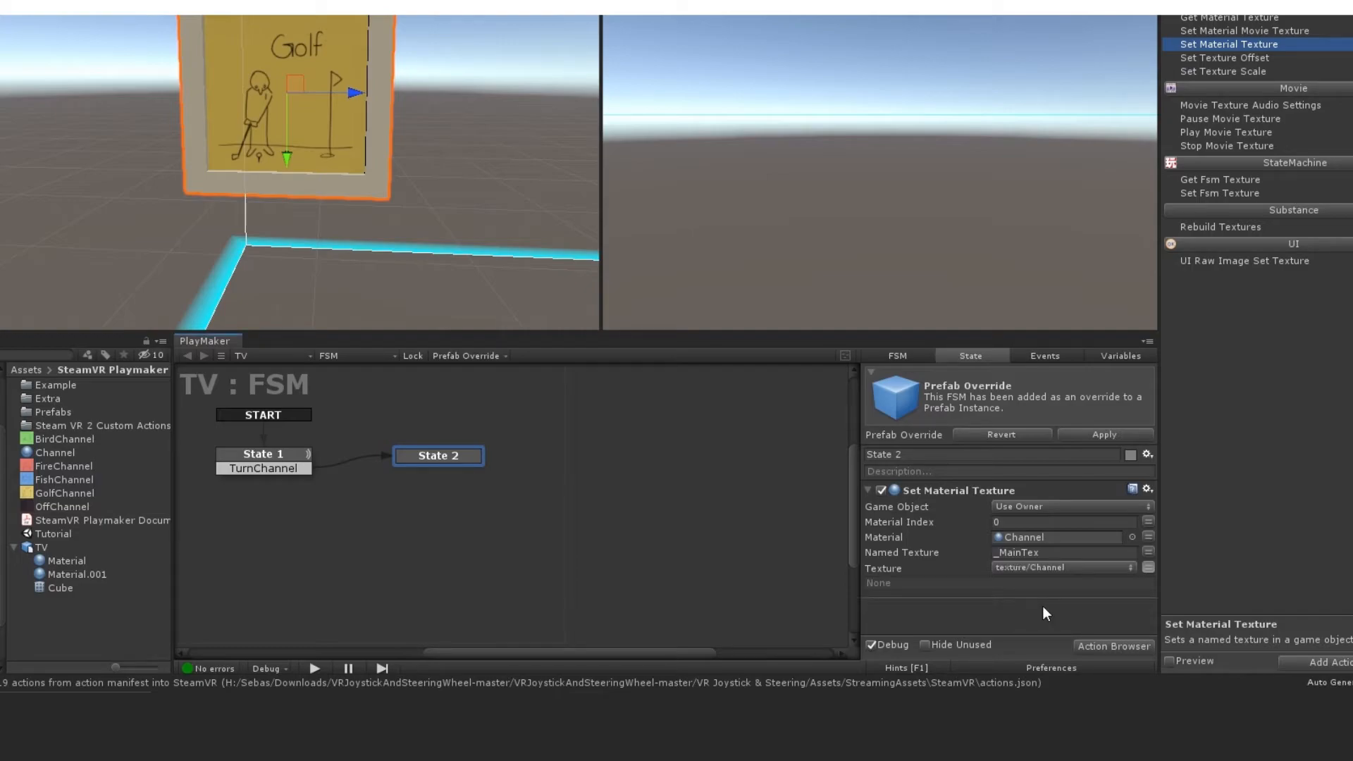
# Check the Texture variable choices of Set Material Texture and create an Array variable named array/Channels in the TV FSM
pyautogui.click(1032, 569)
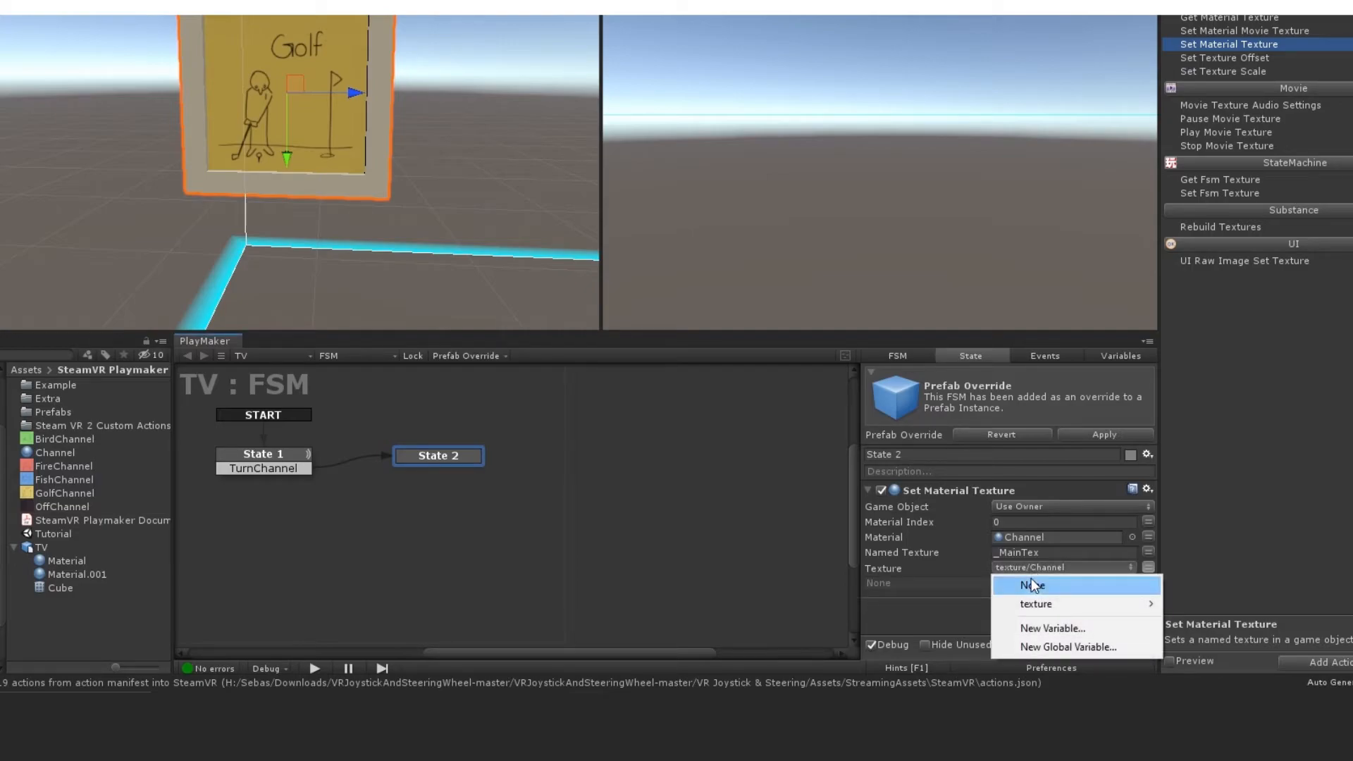
pyautogui.moveTo(1033, 607)
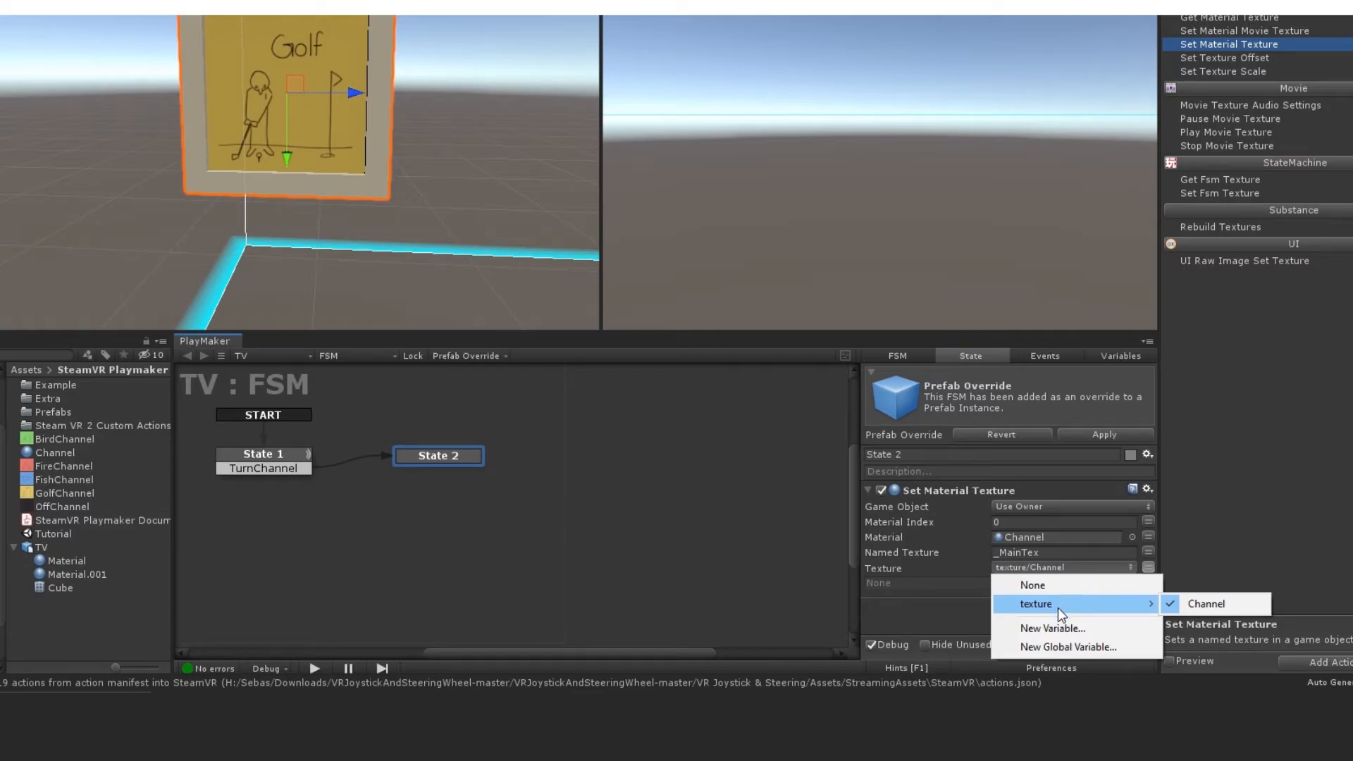
pyautogui.click(1099, 354)
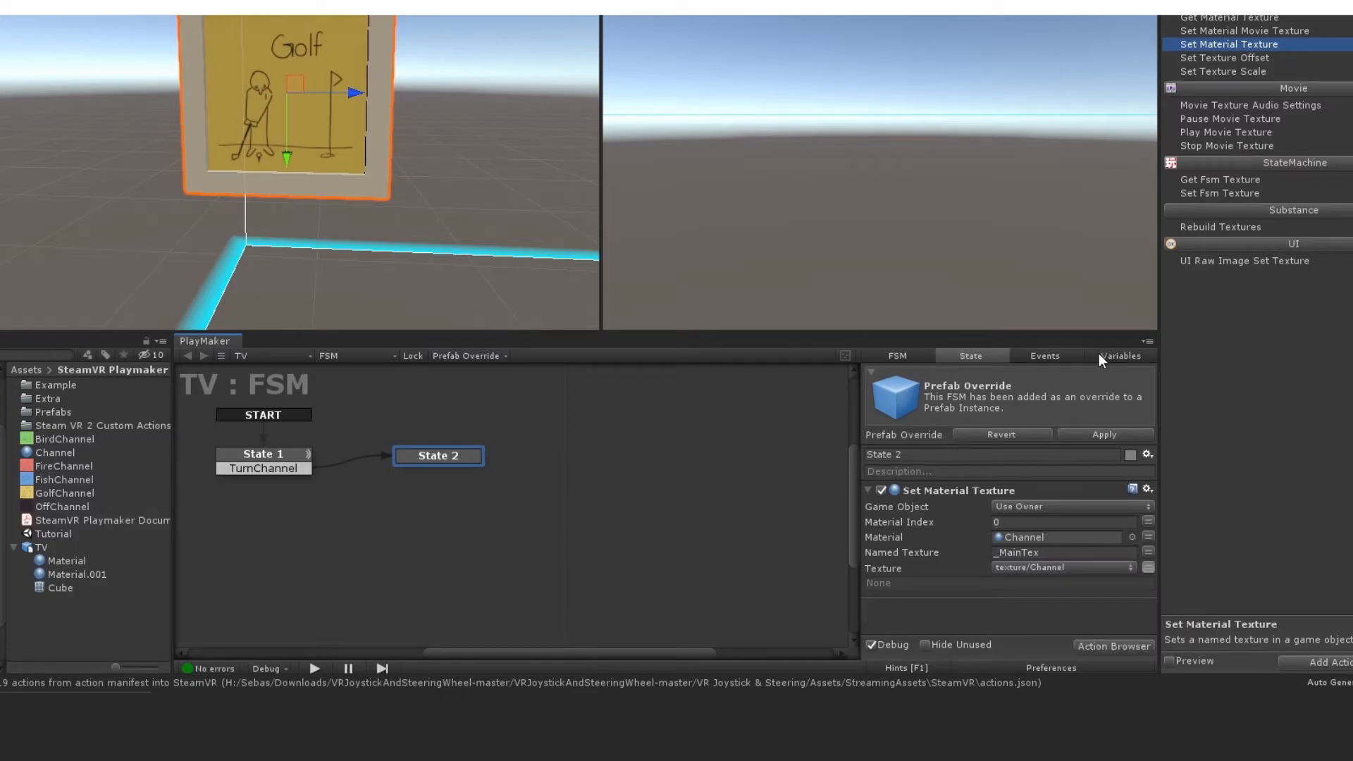
pyautogui.click(1098, 353)
pyautogui.click(985, 645)
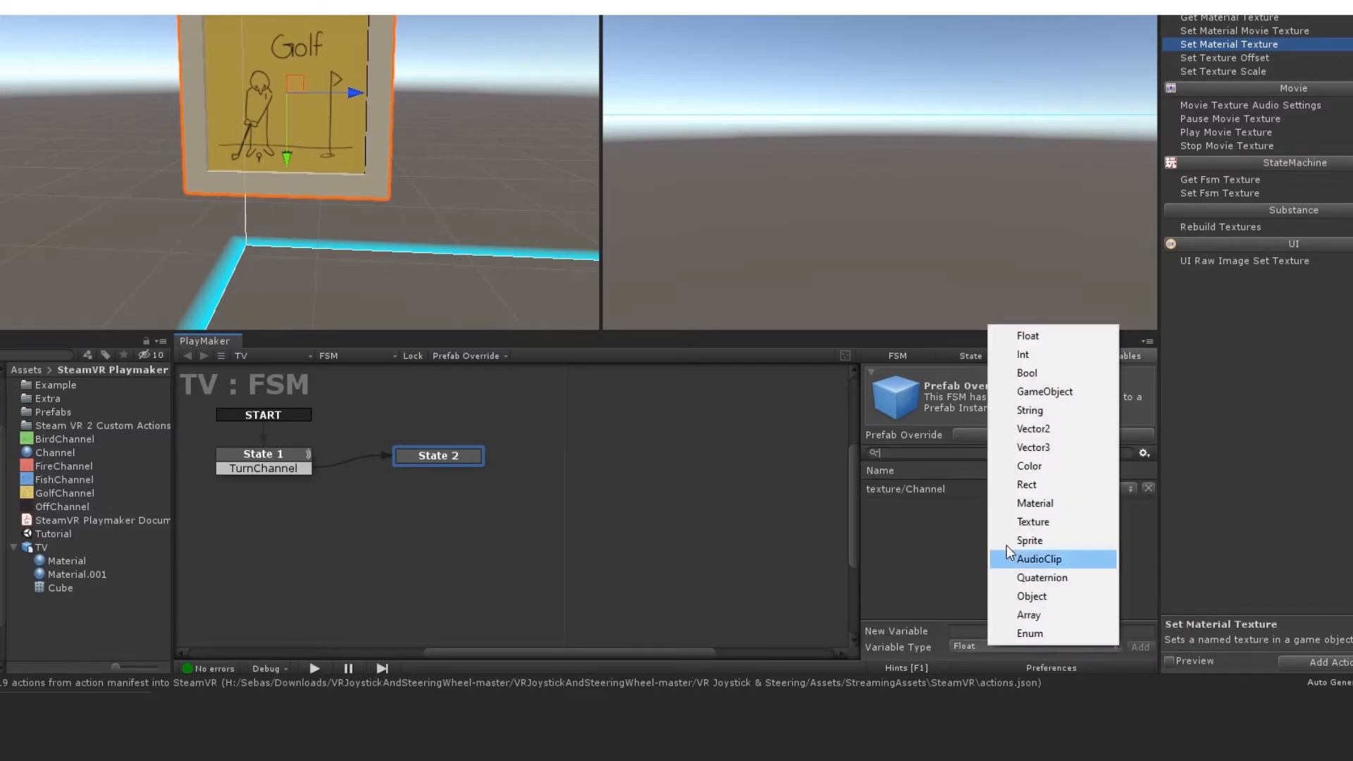
pyautogui.click(1036, 620)
pyautogui.click(1006, 630)
pyautogui.write('array')
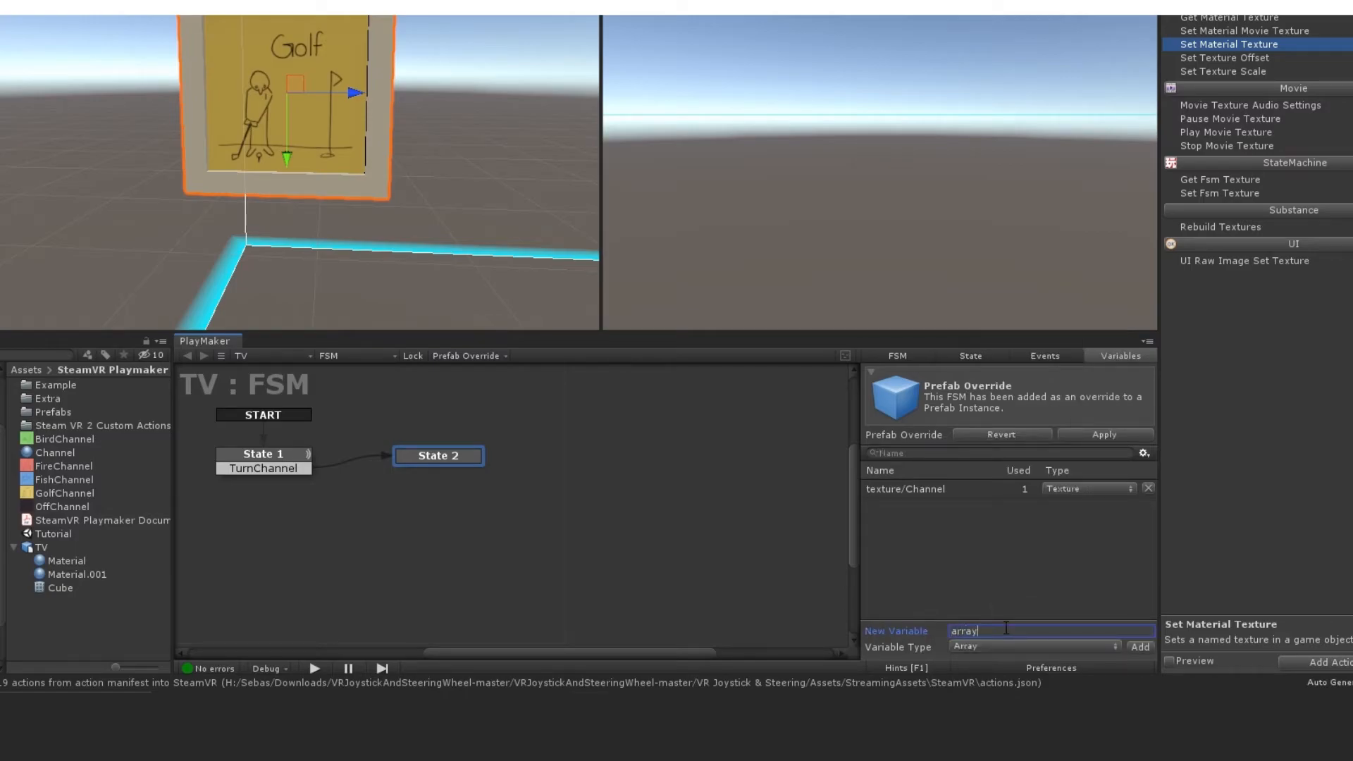
pyautogui.write('/Channels')
pyautogui.press('Return')
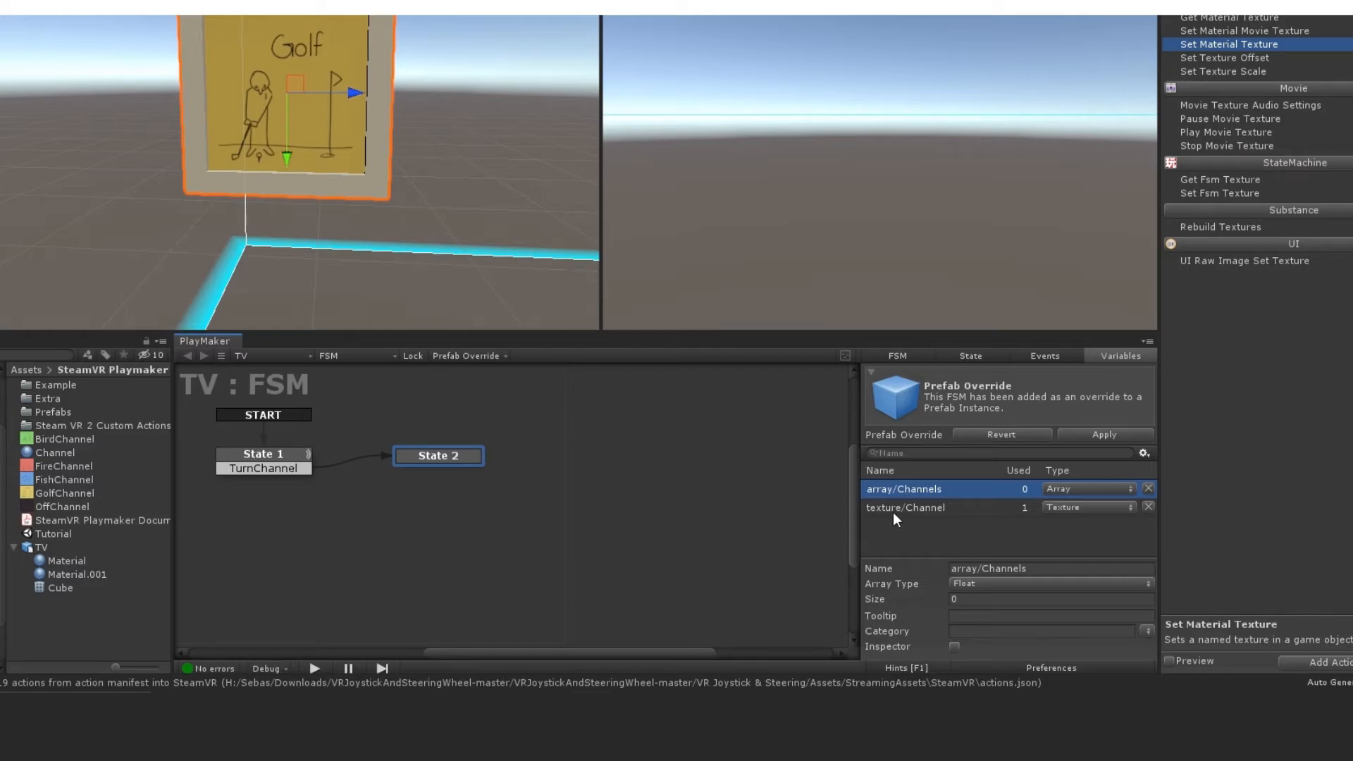
# Set the array/Channels variable's array type to Texture and its size to 4
pyautogui.click(988, 582)
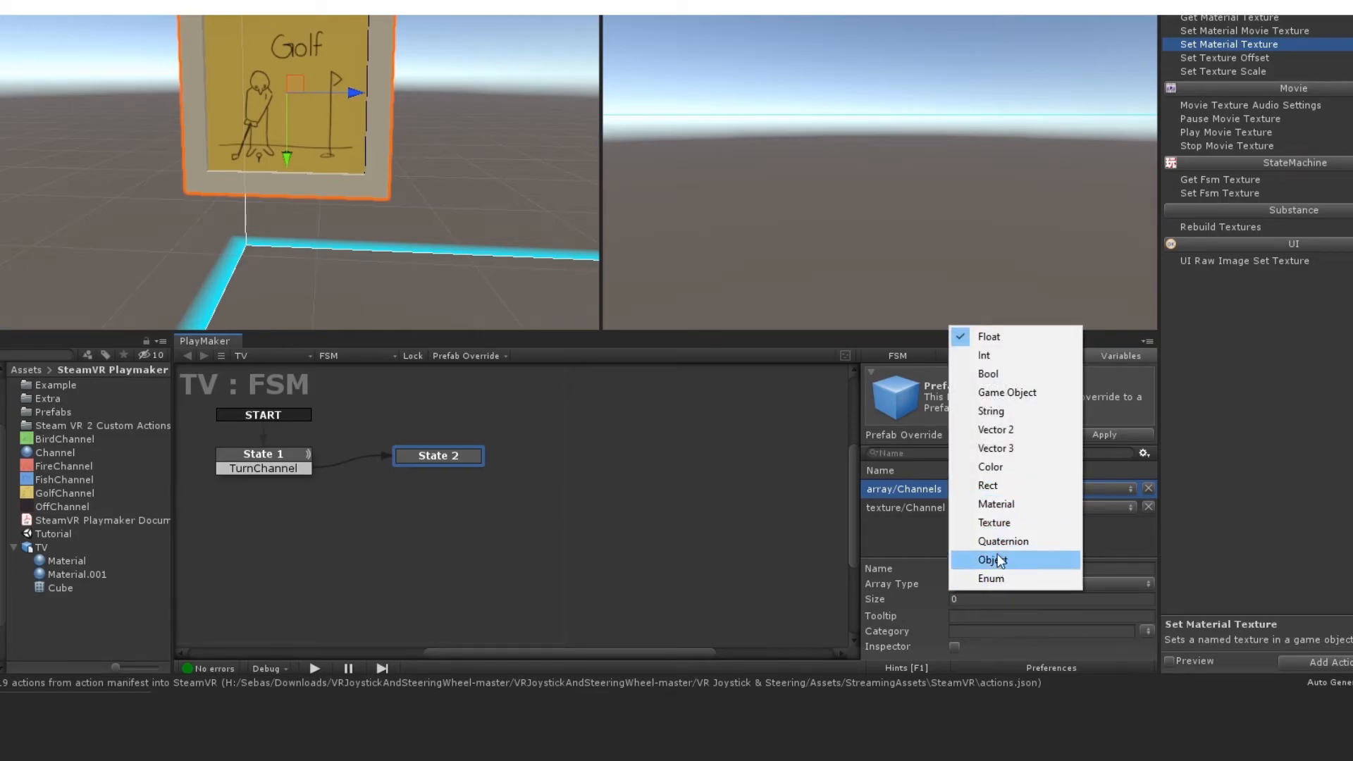
pyautogui.click(1002, 523)
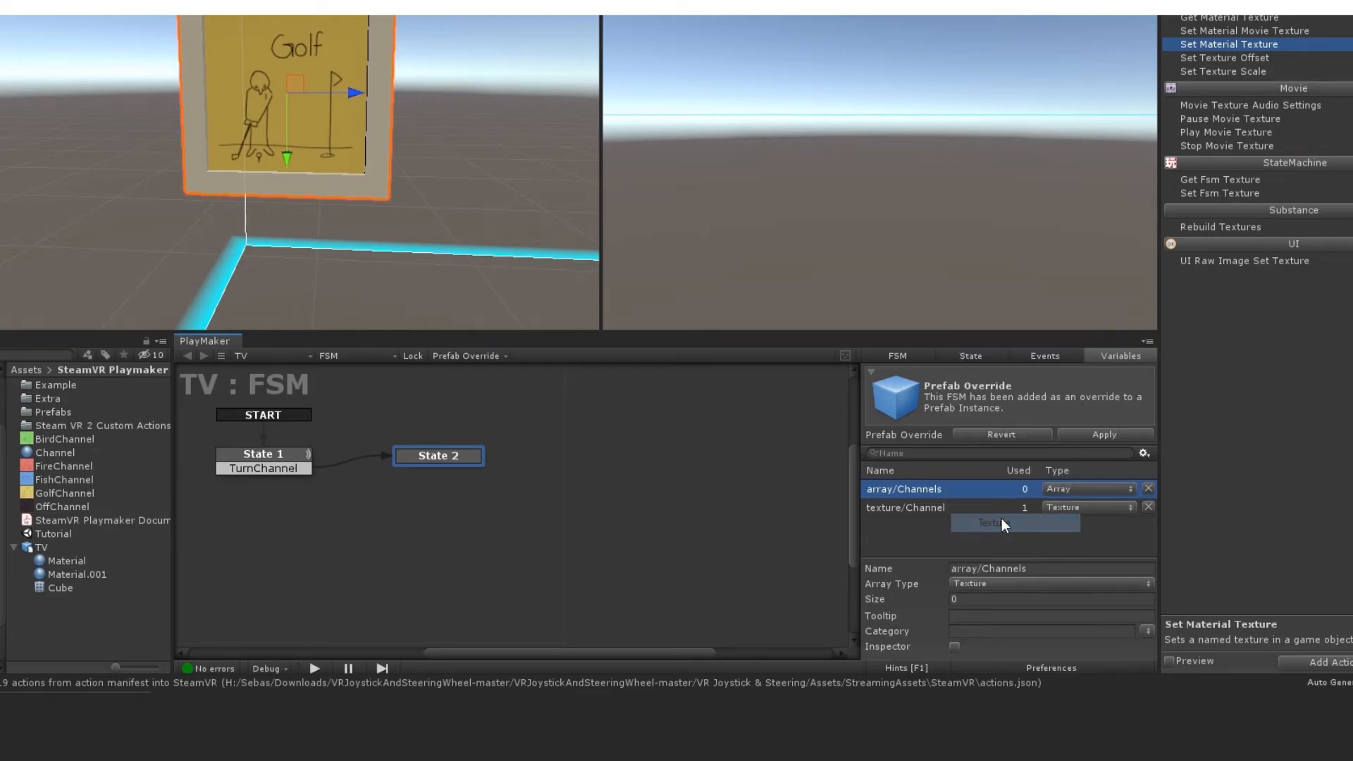
pyautogui.click(969, 599)
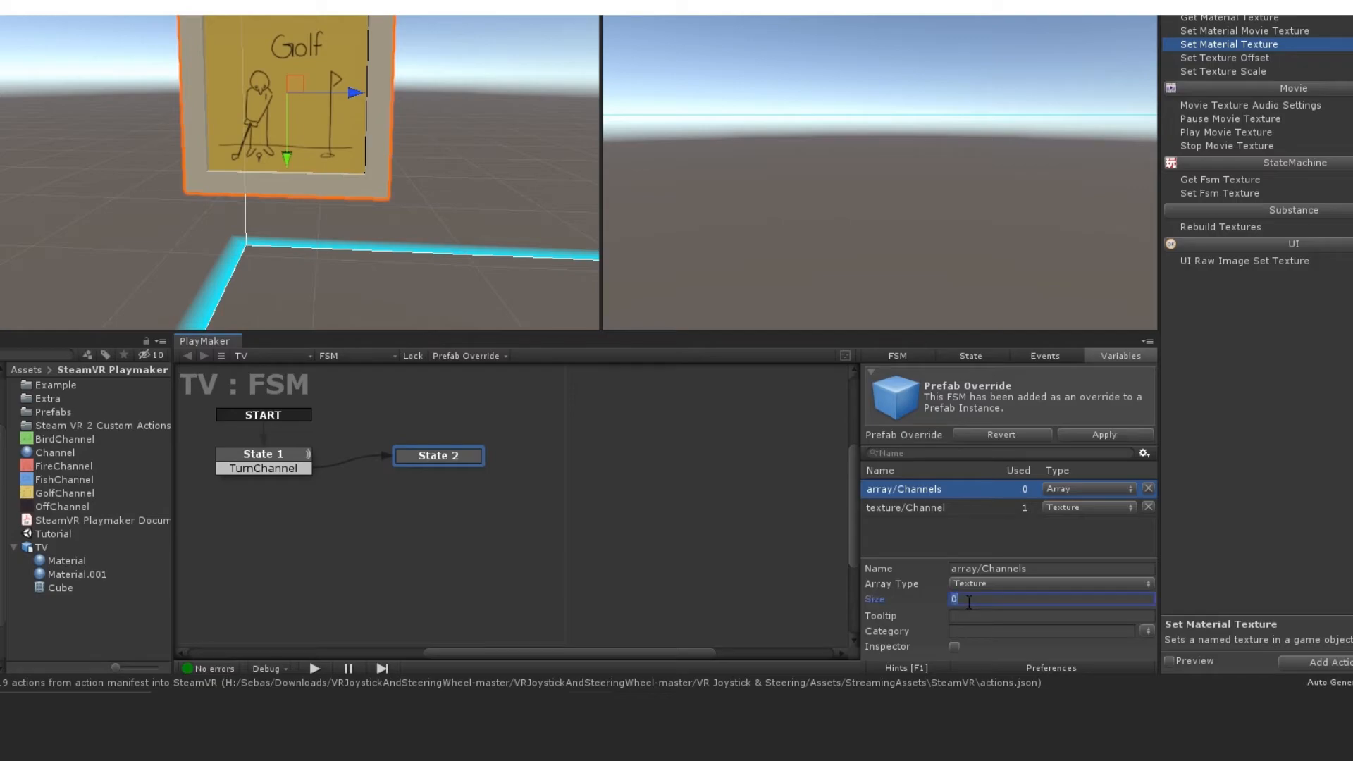
pyautogui.write('4')
pyautogui.press('Return')
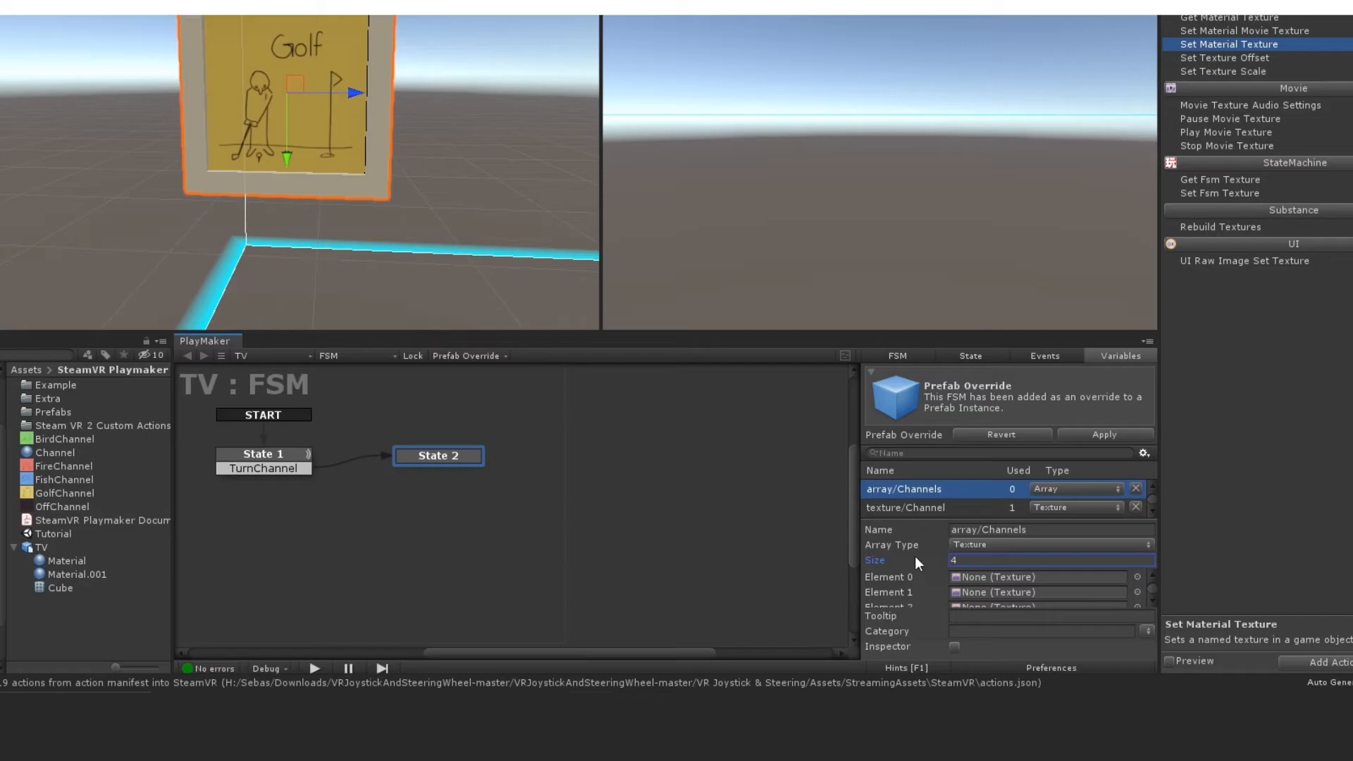
# Enlarge the PlayMaker area and fill array elements 0 to 3 with the BirdChannel, FireChannel, FishChannel and GolfChannel textures
pyautogui.moveTo(912, 328); pyautogui.dragTo(906, 217)
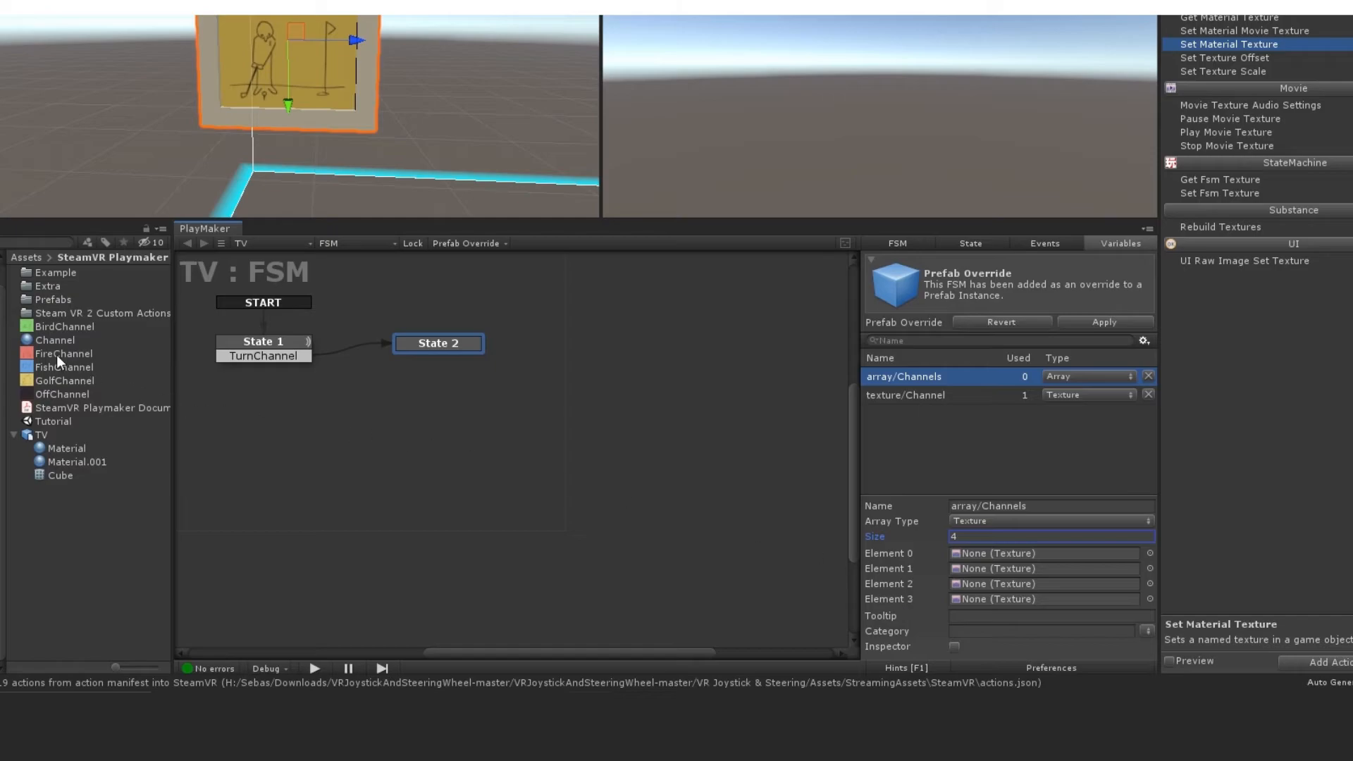
pyautogui.moveTo(57, 326); pyautogui.dragTo(975, 560)
pyautogui.moveTo(62, 353); pyautogui.dragTo(990, 569)
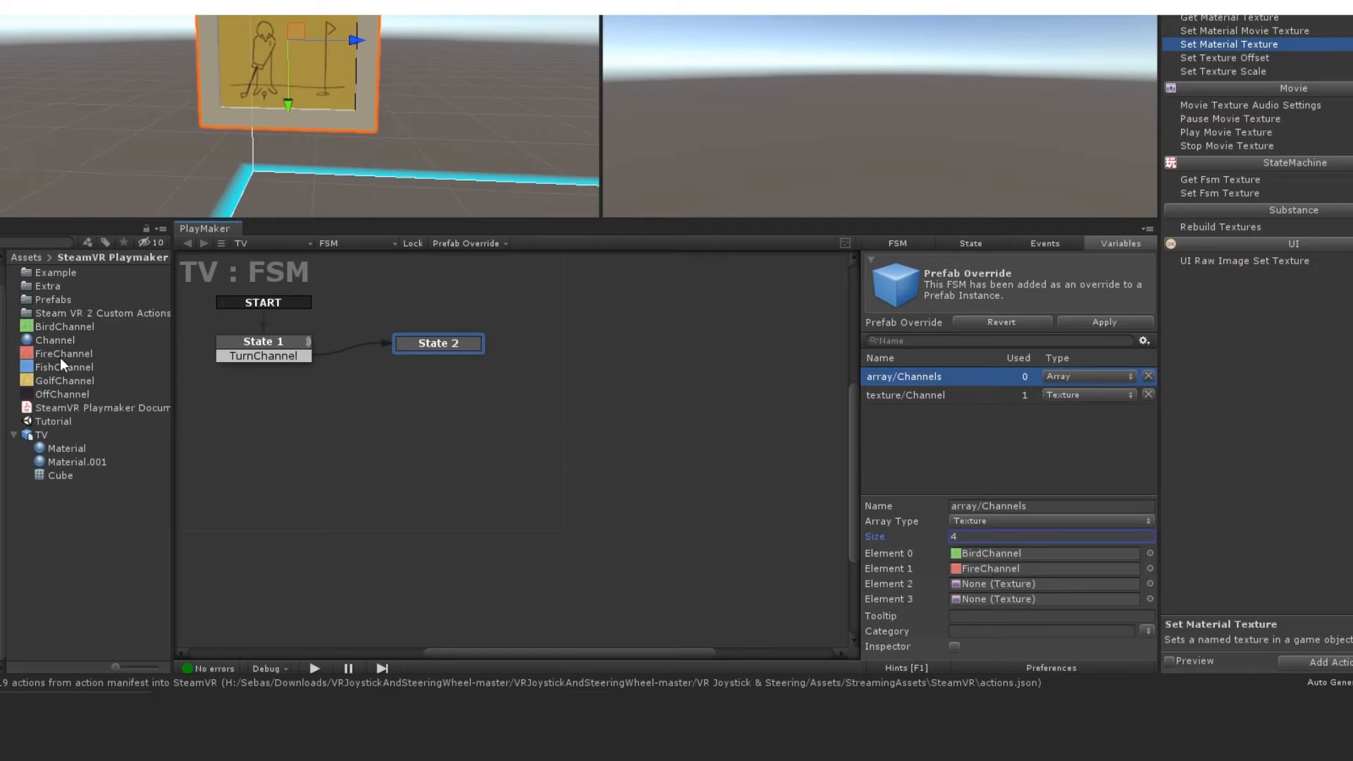
pyautogui.moveTo(50, 365); pyautogui.dragTo(1000, 585)
pyautogui.moveTo(62, 381); pyautogui.dragTo(1018, 605)
# Search the actions for "array get" and add Array Get Next to State 2, above Set Material Texture
pyautogui.click(417, 339)
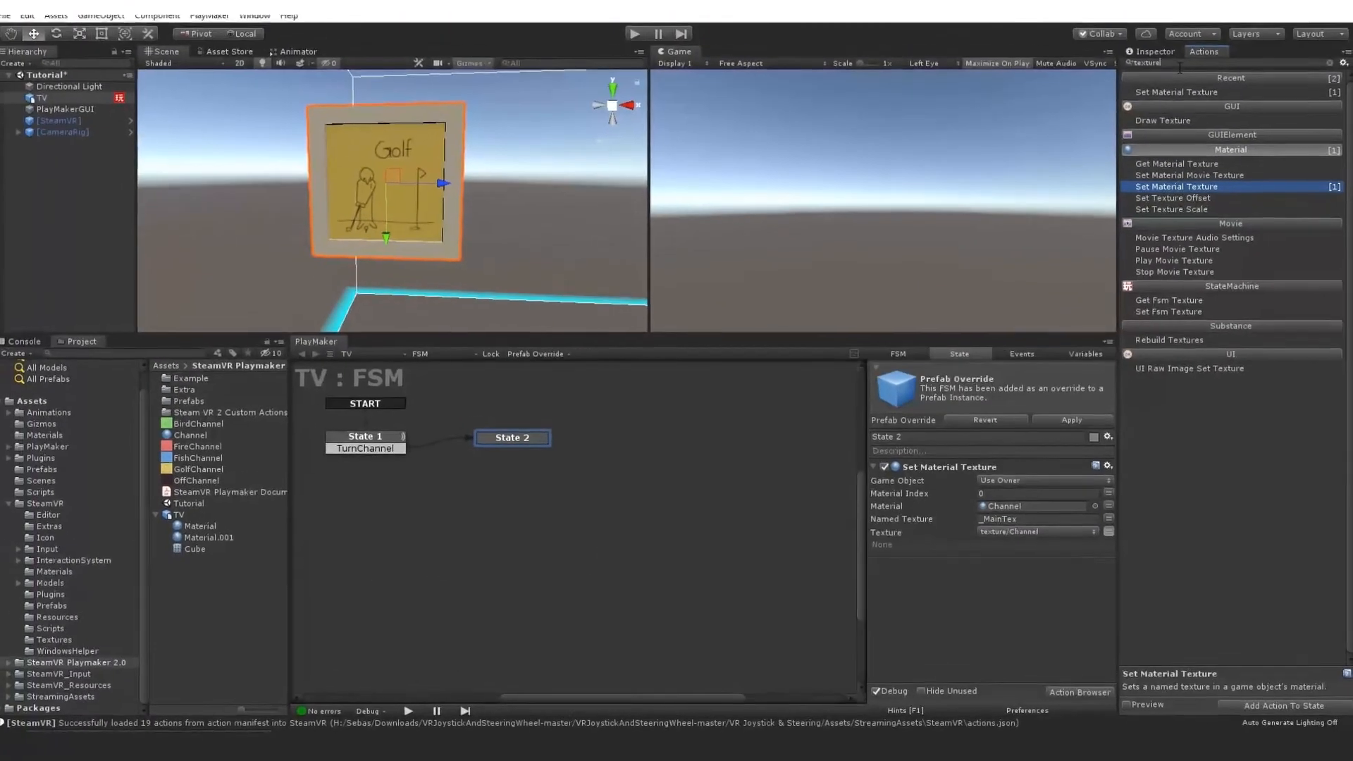
pyautogui.click(1178, 71)
pyautogui.write('array get')
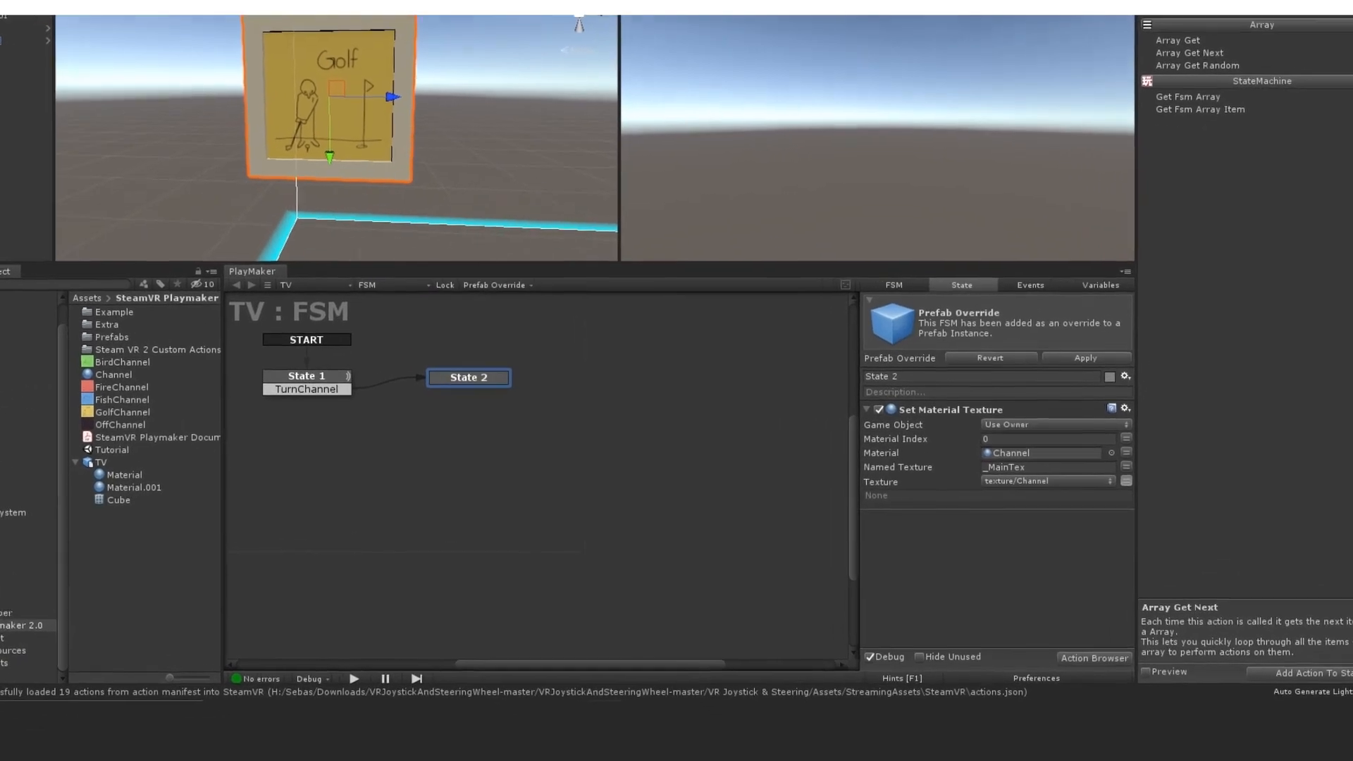
pyautogui.moveTo(1205, 101); pyautogui.dragTo(948, 477)
pyautogui.moveTo(957, 383); pyautogui.dragTo(957, 383)
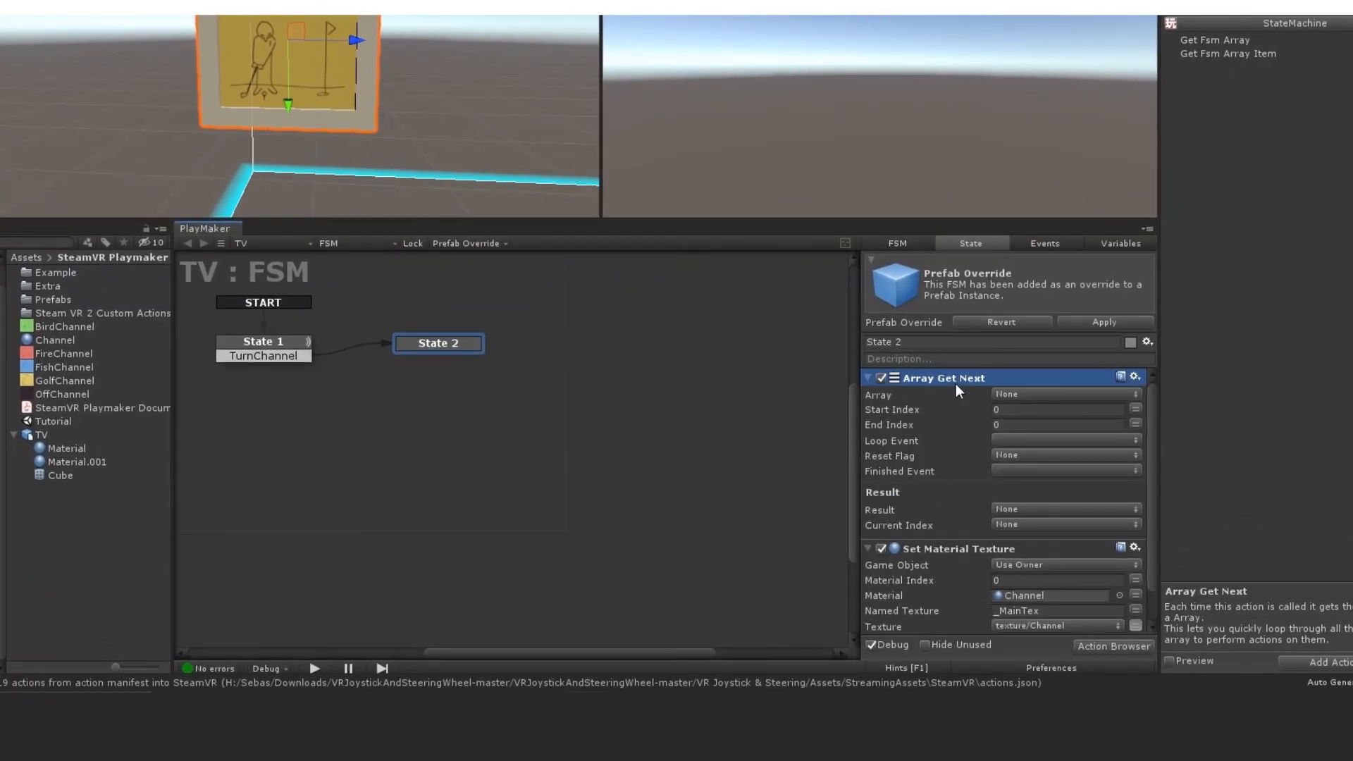
# Set Array Get Next to read from array/Channels and store its Result in texture/Channel
pyautogui.click(1031, 395)
pyautogui.moveTo(1036, 431)
pyautogui.click(1134, 430)
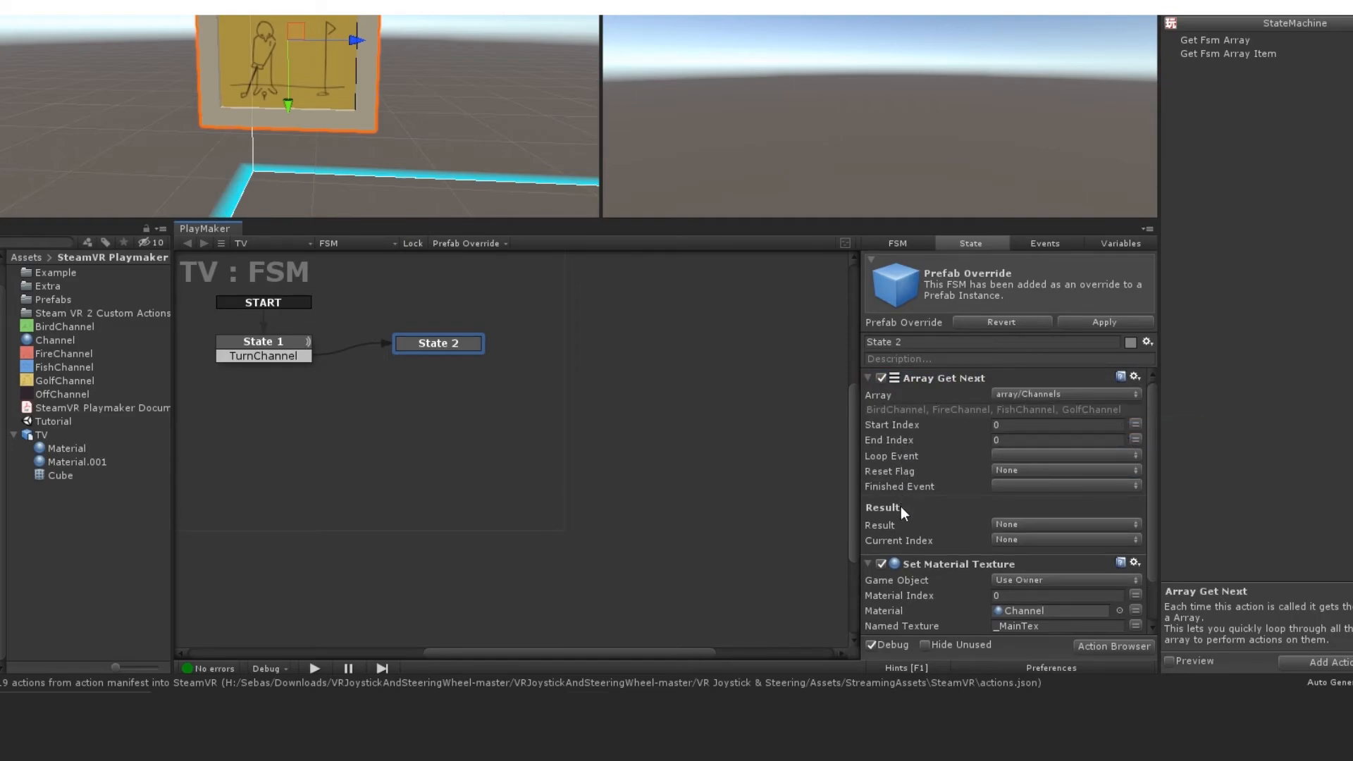
pyautogui.click(1014, 525)
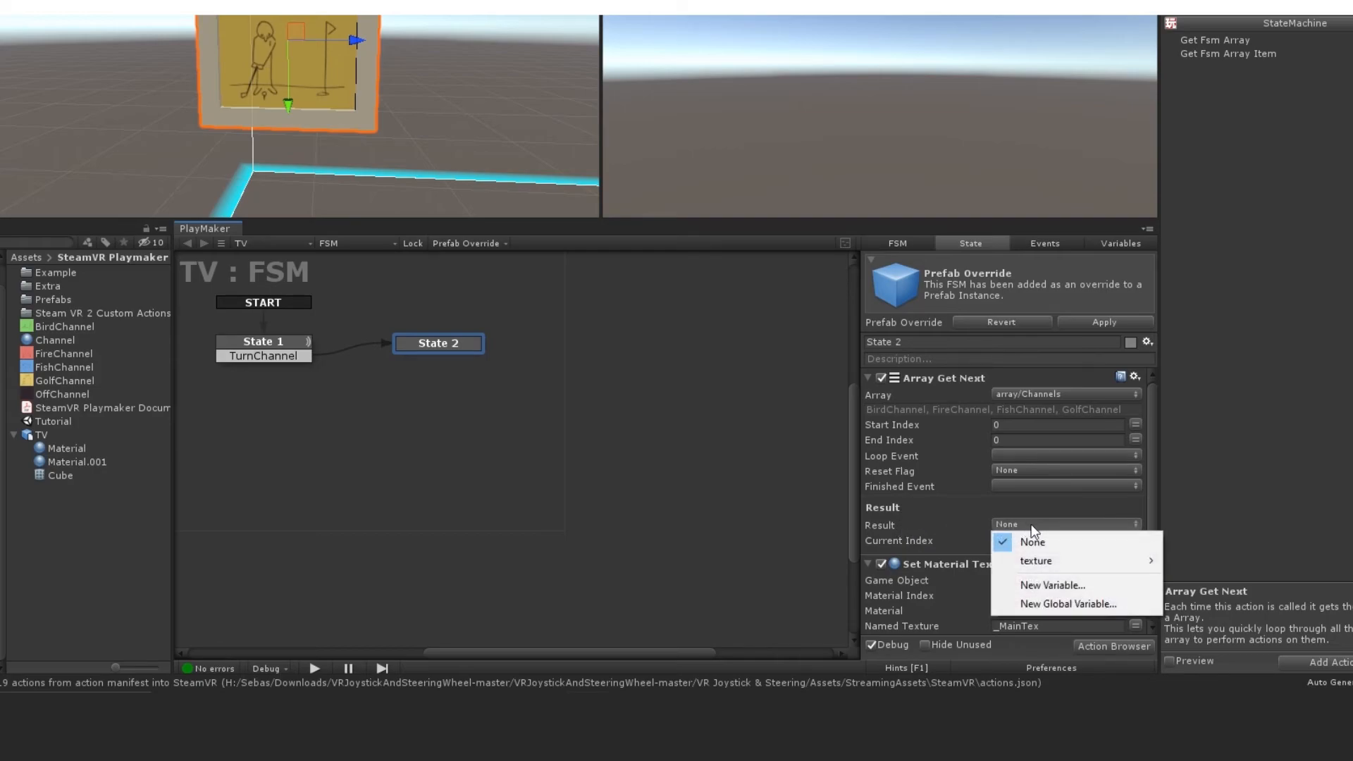
pyautogui.moveTo(1071, 560)
pyautogui.click(1201, 563)
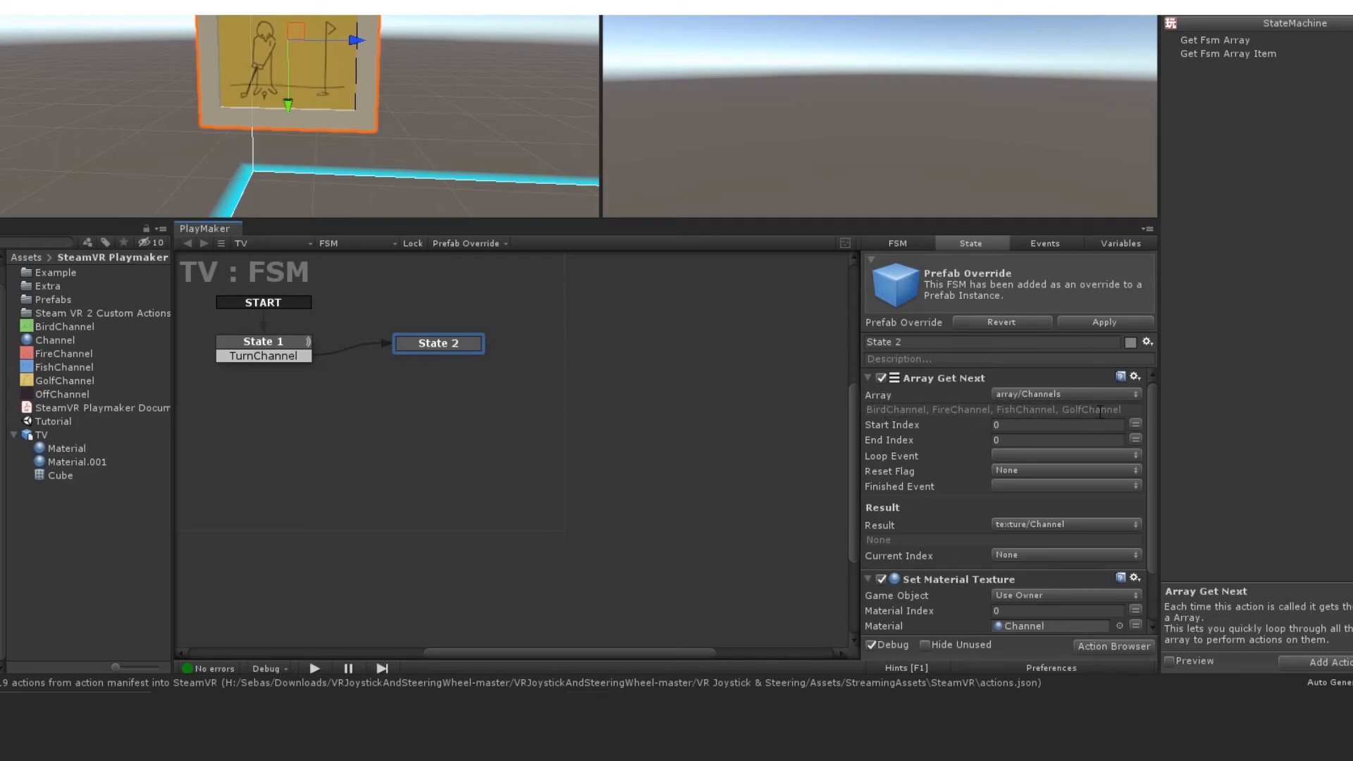
# Collapse State 2's two actions, add a FINISHED transition to State 2 and link it back to State 1
pyautogui.click(868, 378)
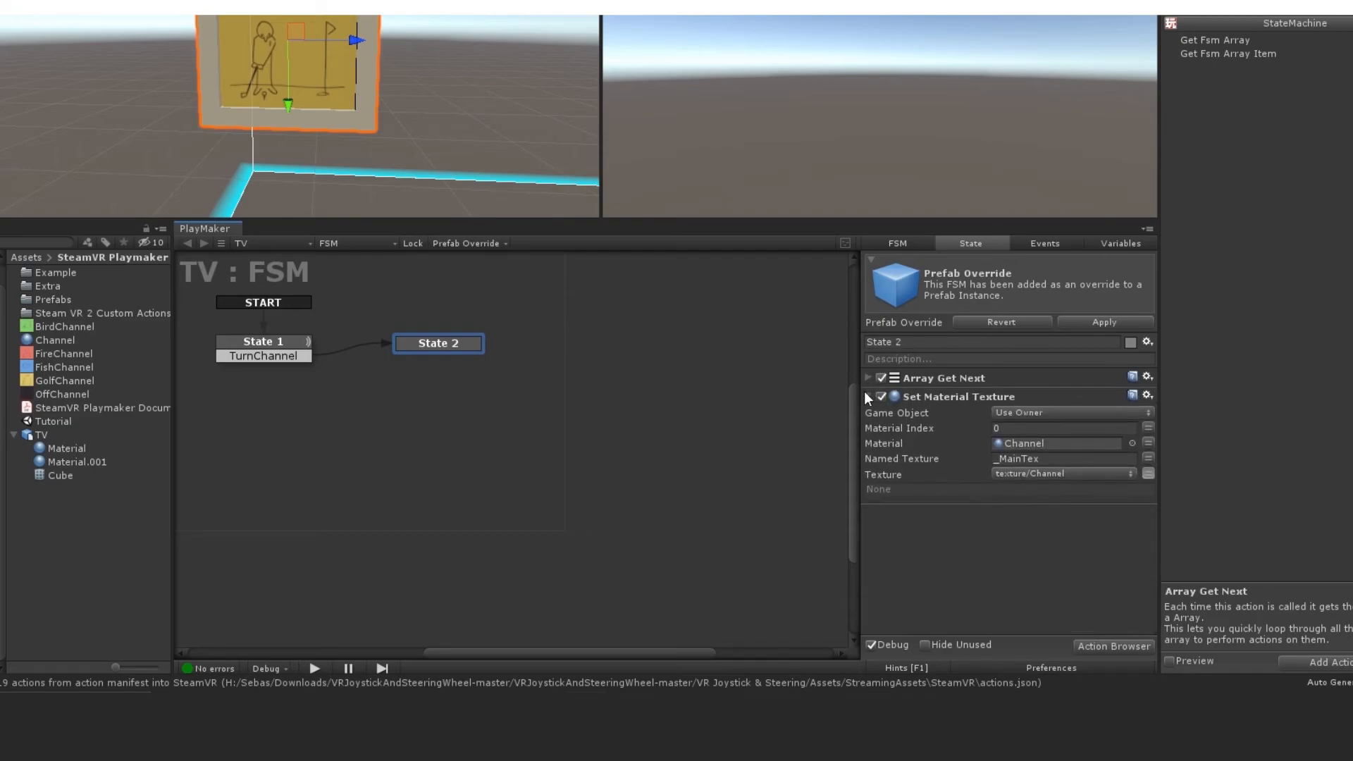
pyautogui.click(867, 395)
pyautogui.rightClick(437, 342)
pyautogui.moveTo(486, 353)
pyautogui.click(692, 370)
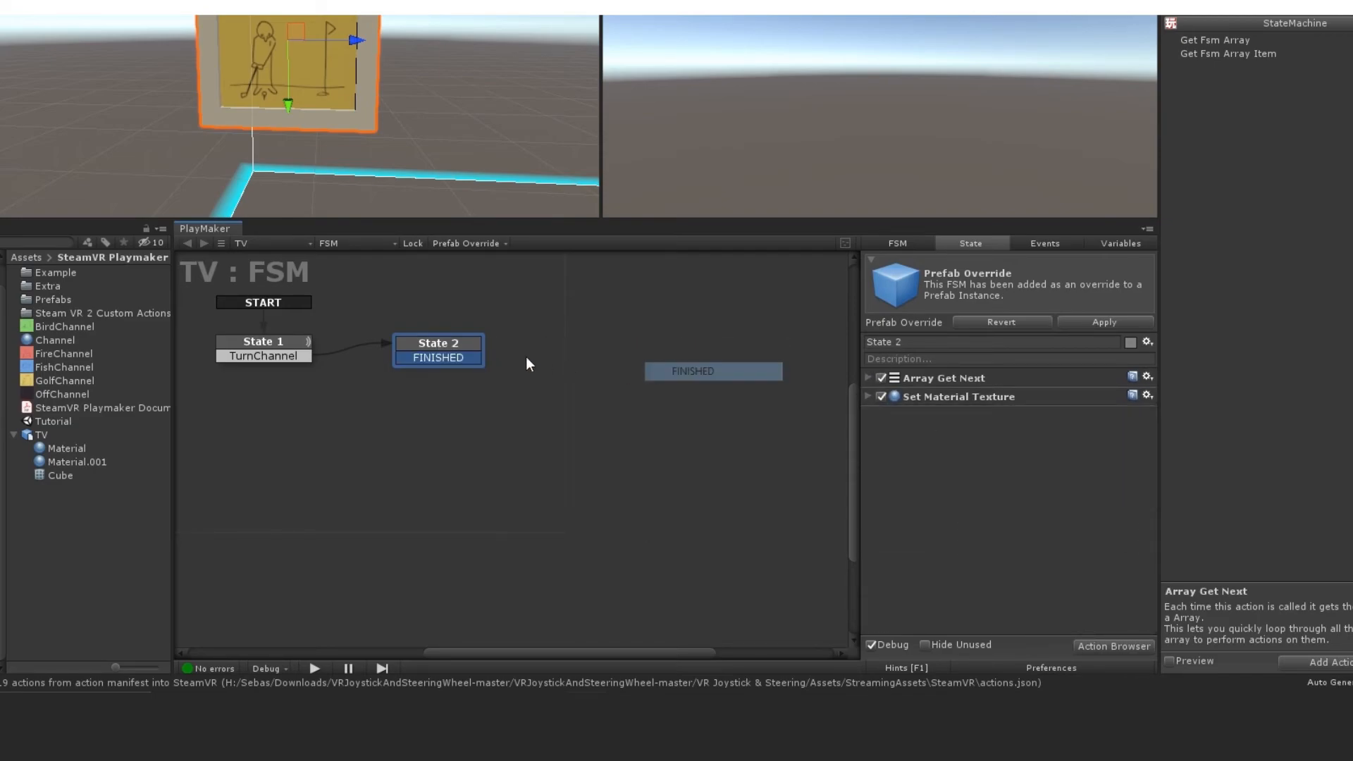
pyautogui.moveTo(455, 357); pyautogui.dragTo(417, 372)
pyautogui.moveTo(319, 358); pyautogui.dragTo(309, 352)
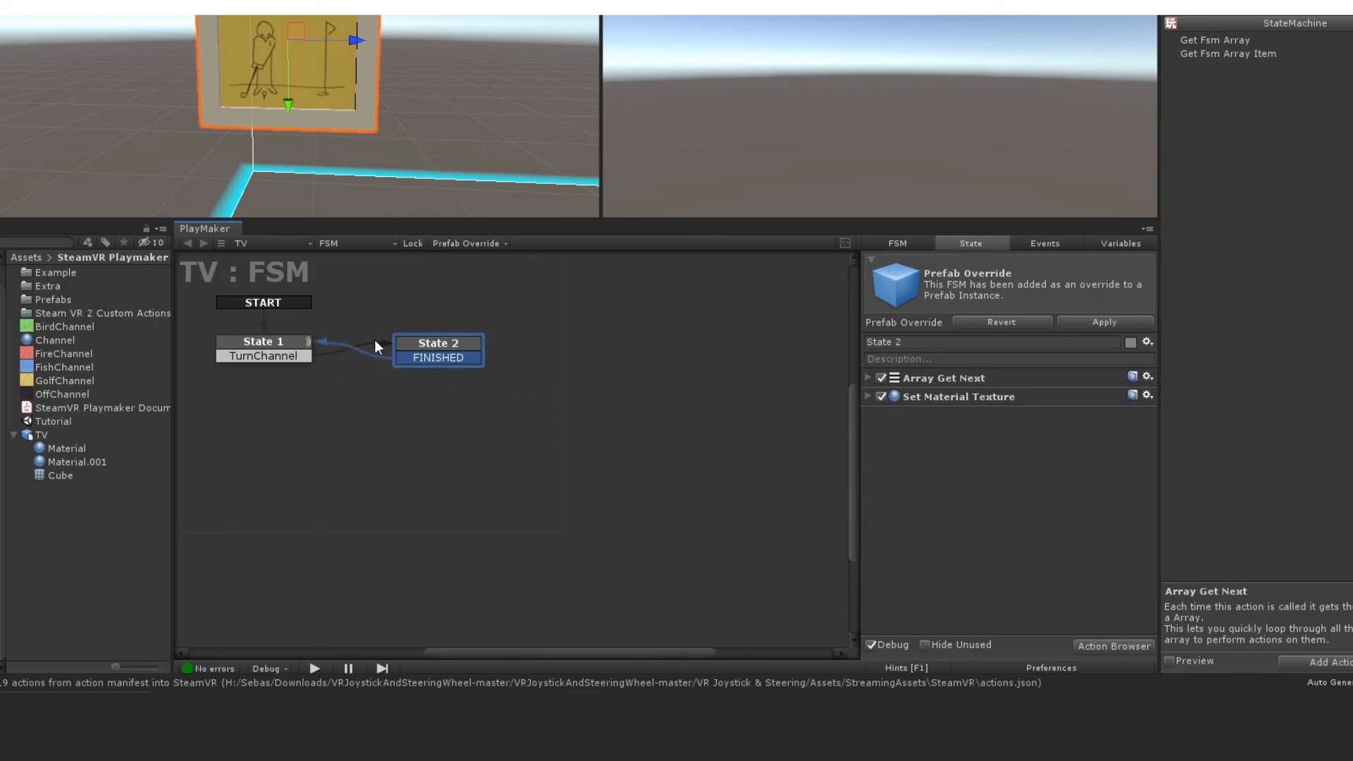
# Select State 1 and test the TV's channel switching in Play mode, stopping the run when done
pyautogui.click(289, 341)
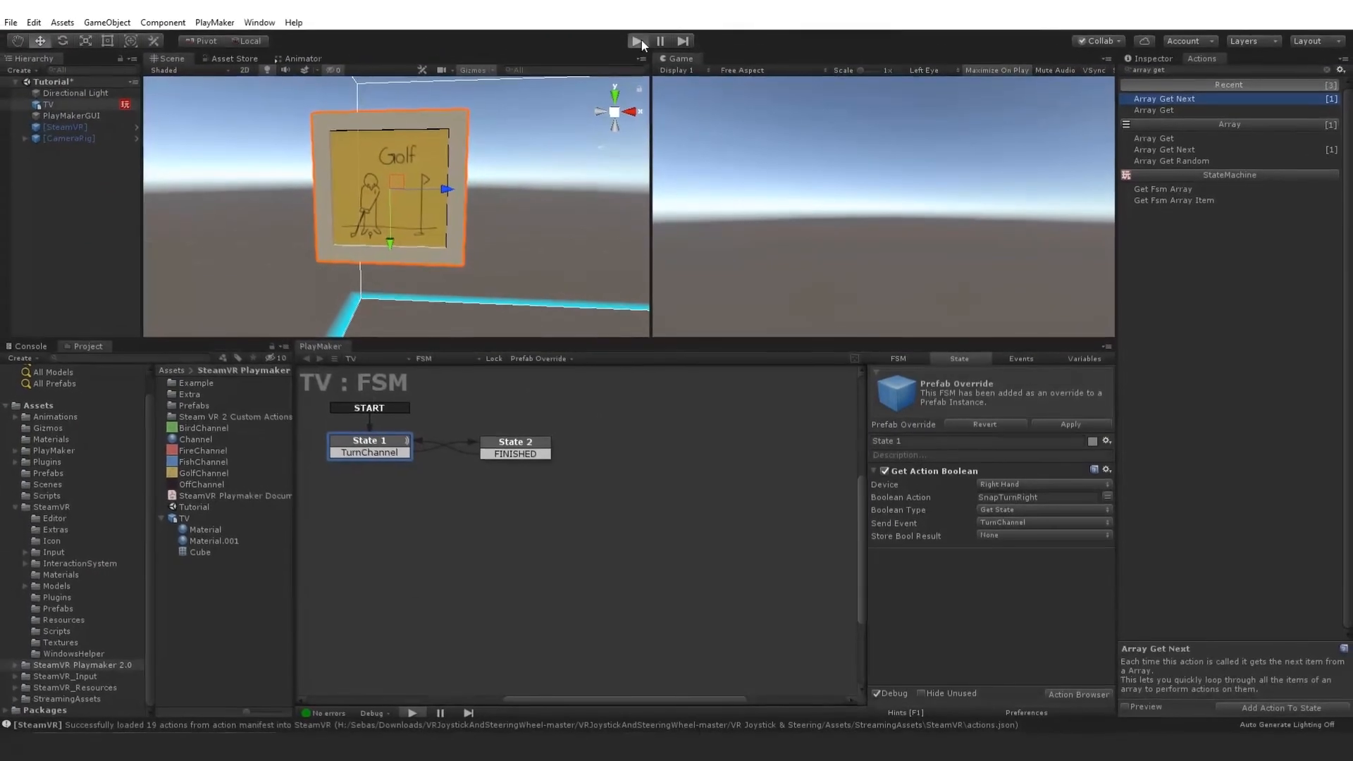
pyautogui.click(637, 41)
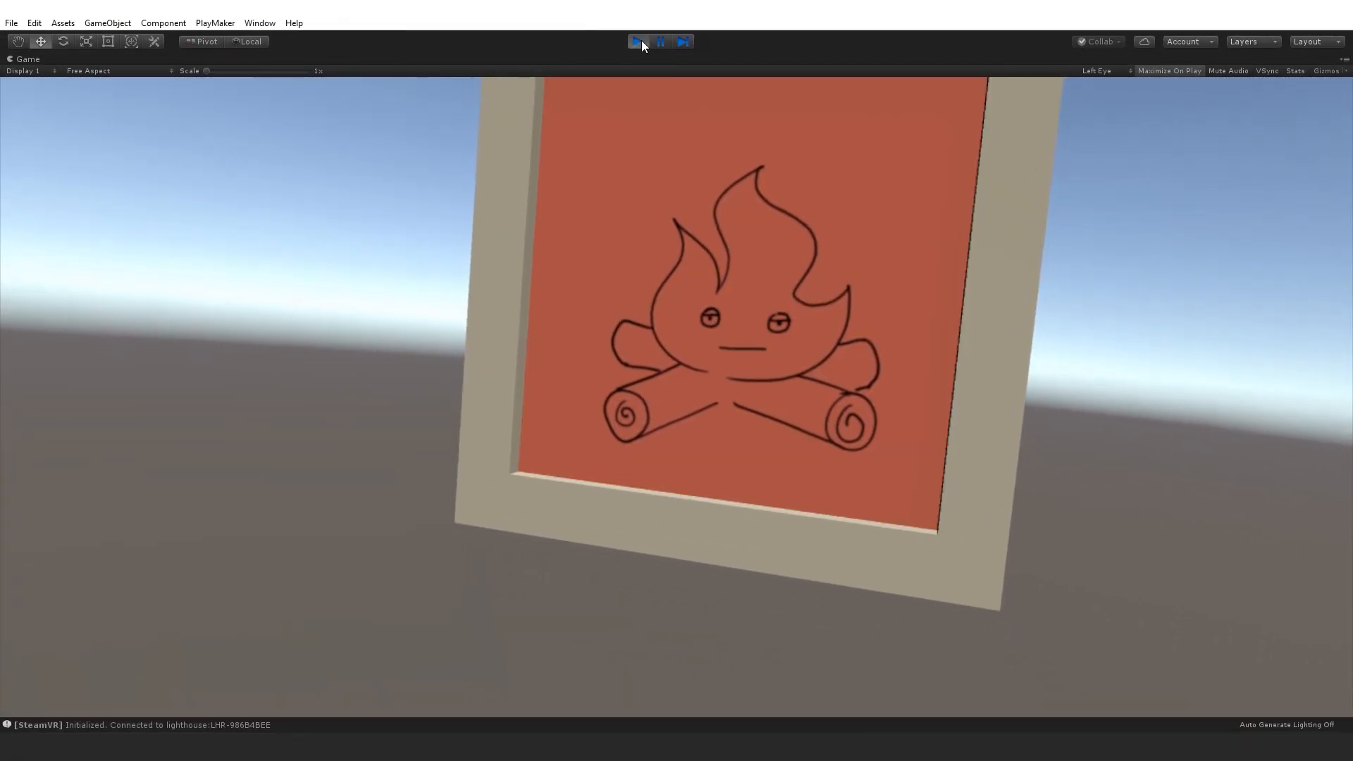
pyautogui.click(637, 41)
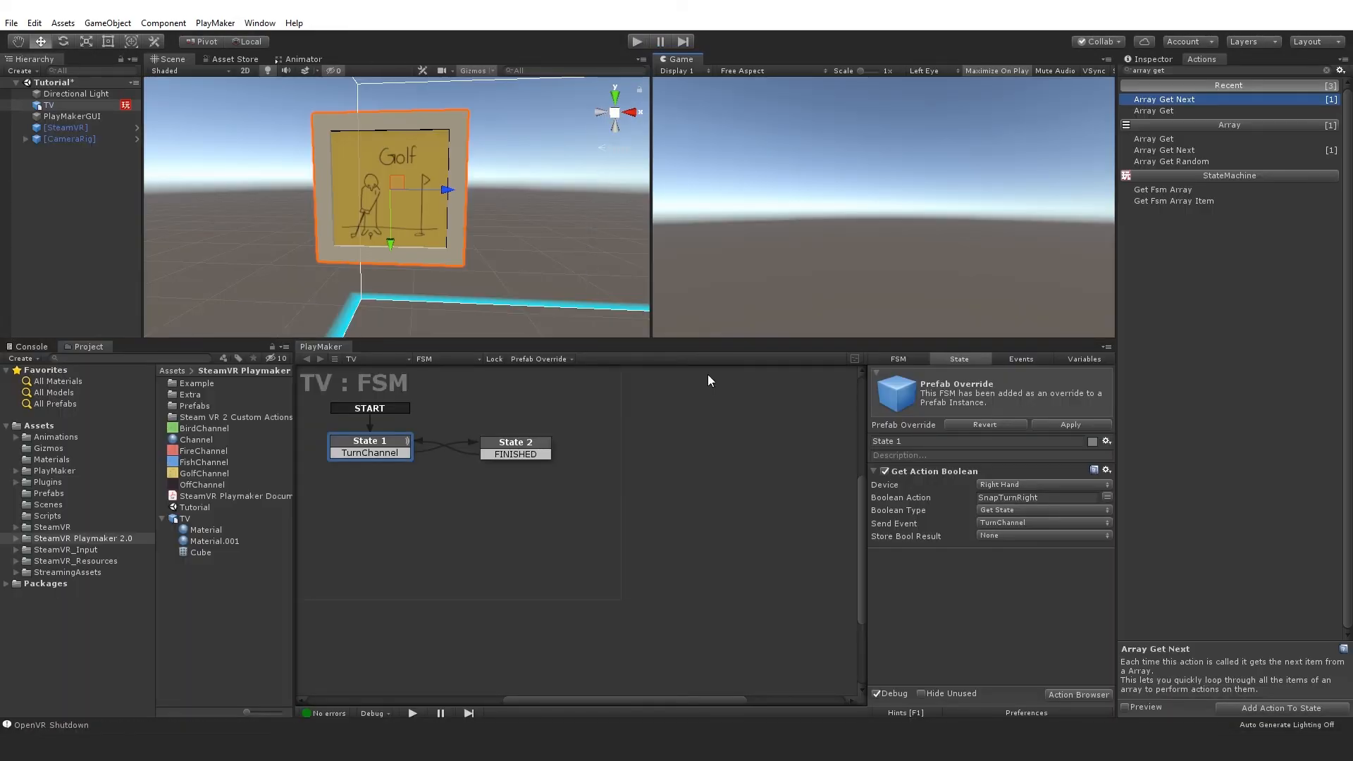
# Set the Boolean Type of State 1's Get Action Boolean to Get State Down and retest the scene in Play mode
pyautogui.click(1027, 510)
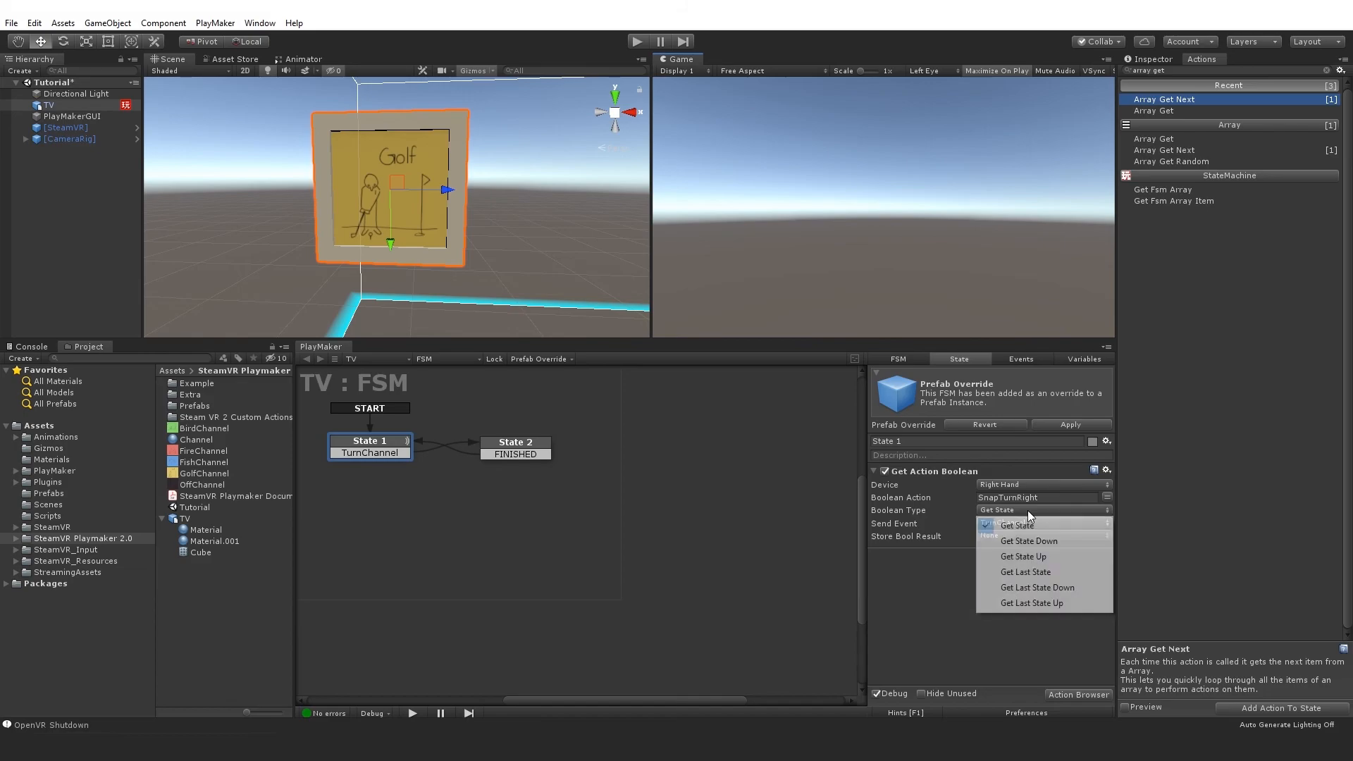
pyautogui.click(1045, 542)
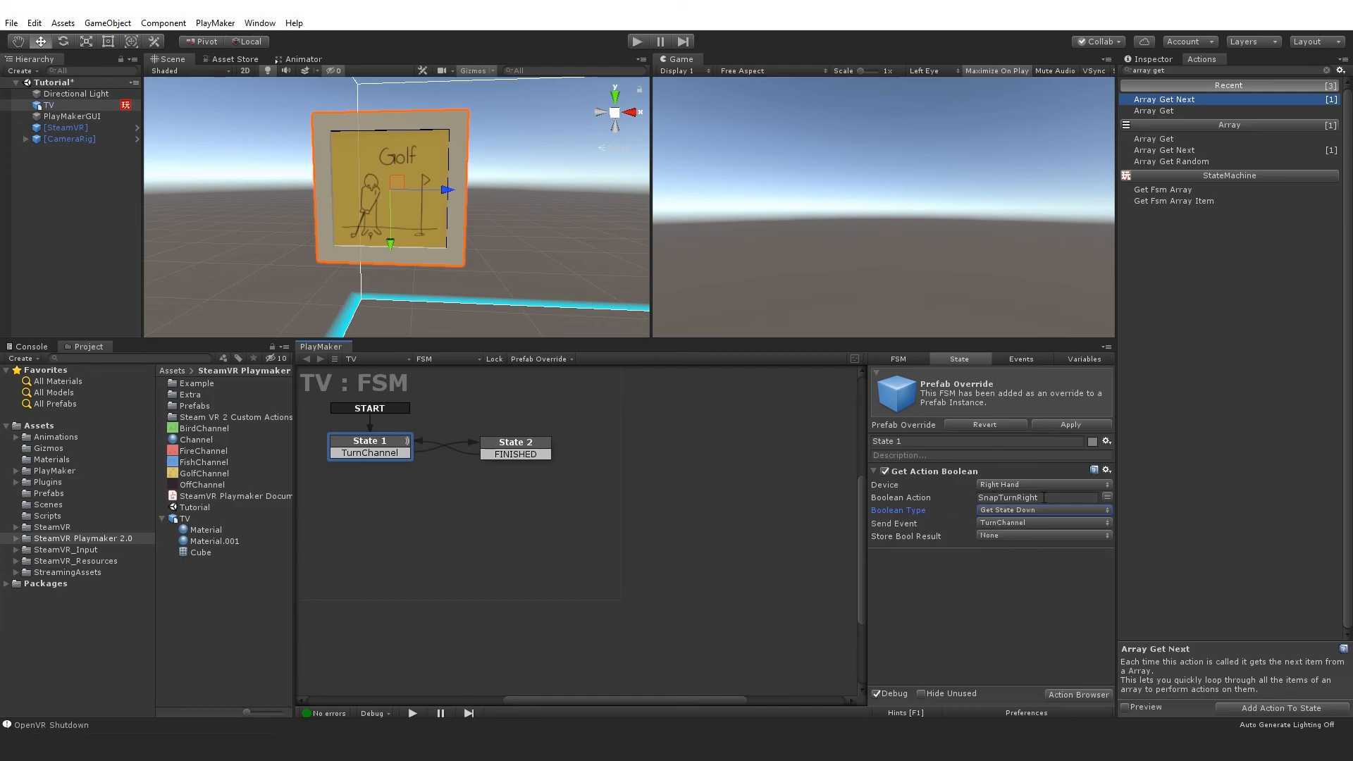
pyautogui.click(635, 43)
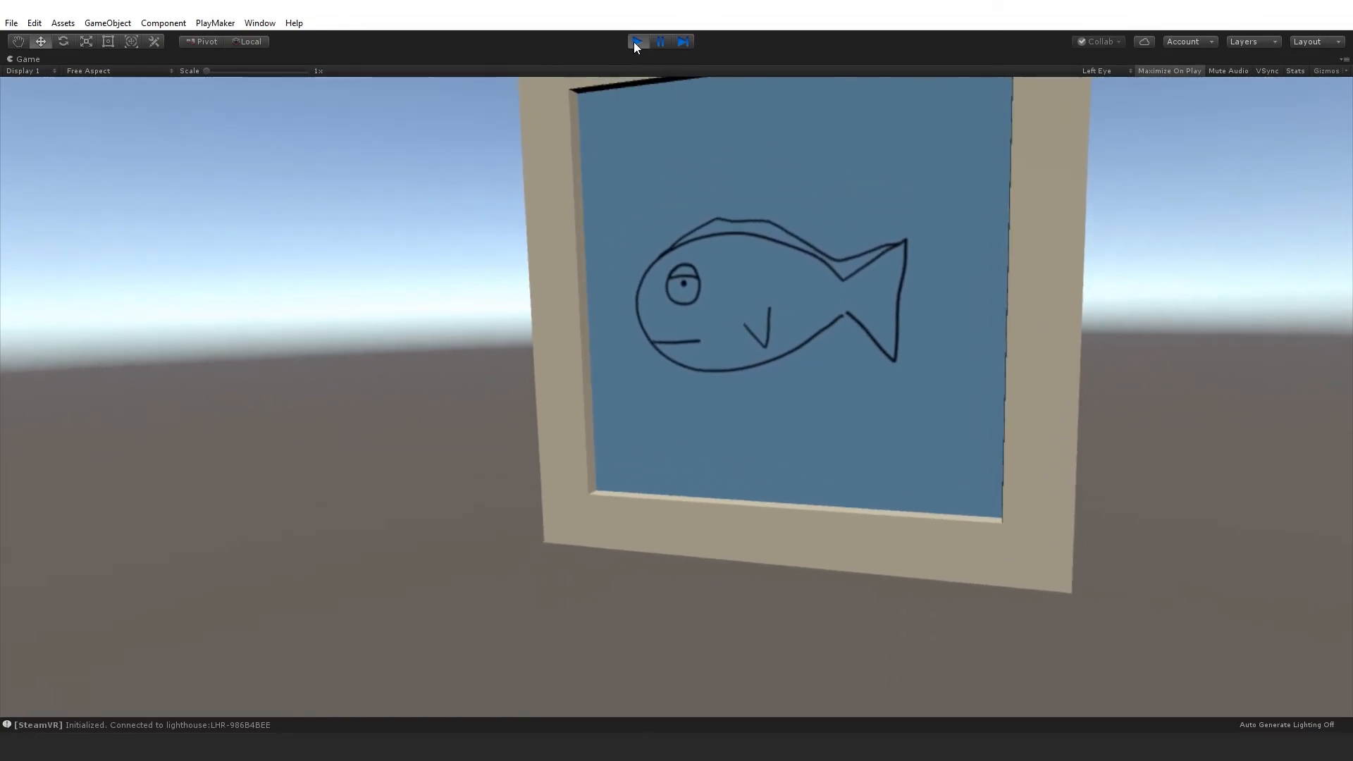
pyautogui.click(636, 42)
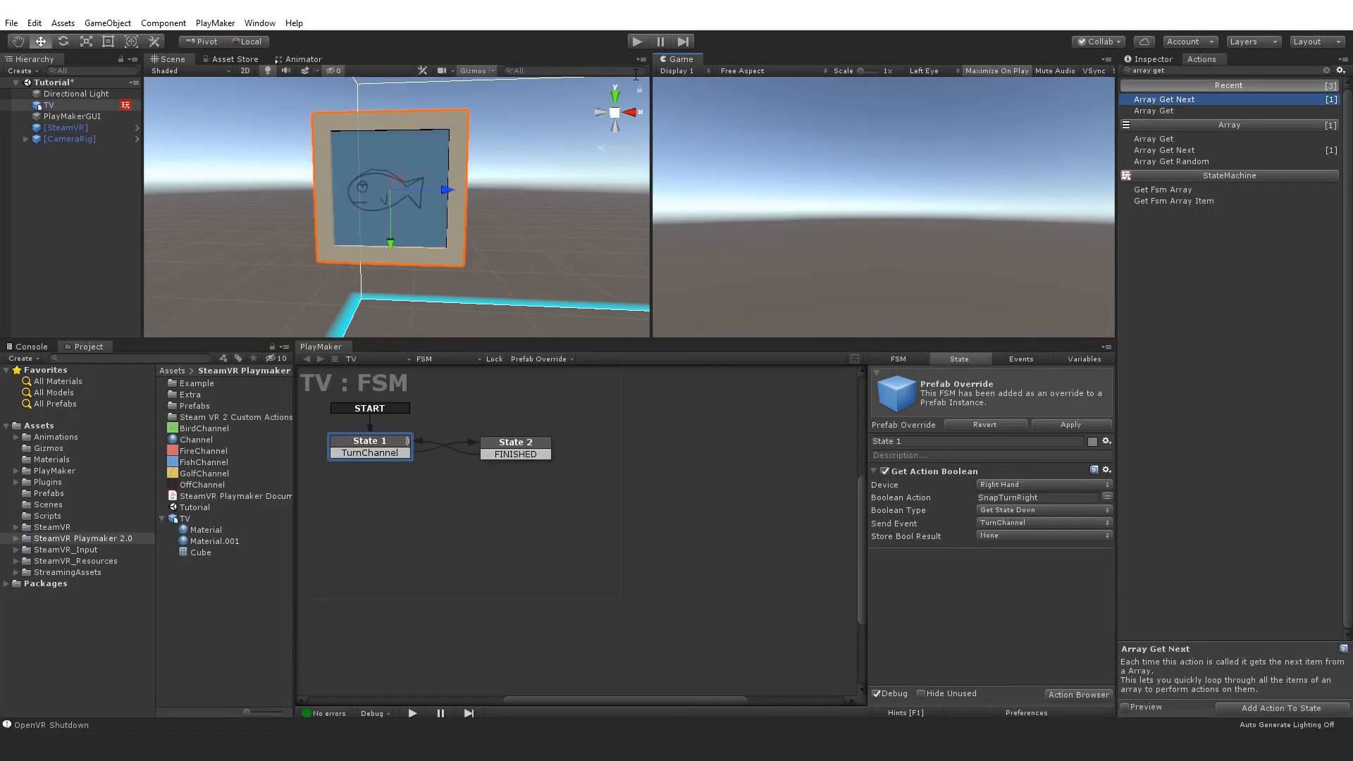